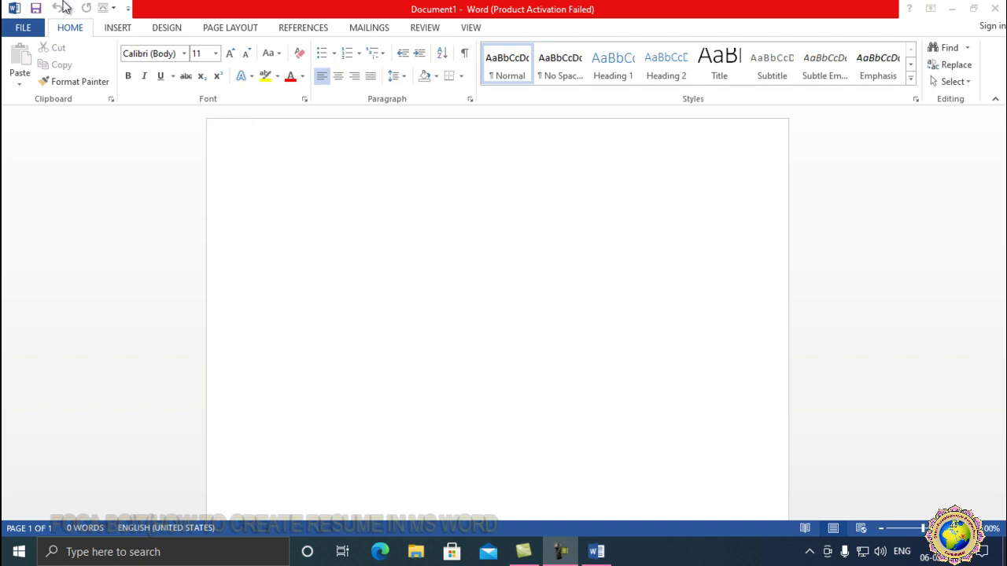
Step: Insert an Austin header, enter RESUME as its title, and select it
left_click(113, 28)
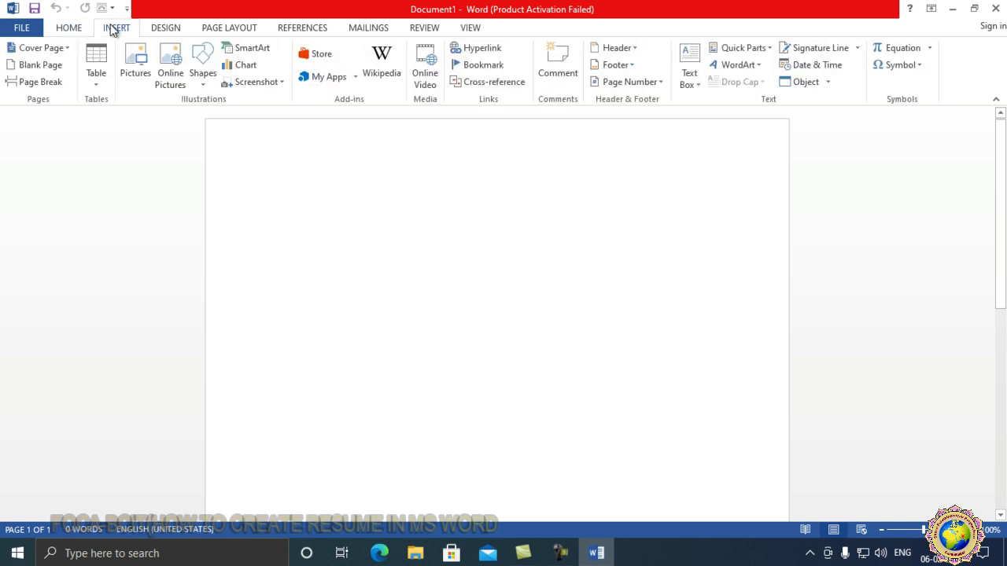
left_click(629, 49)
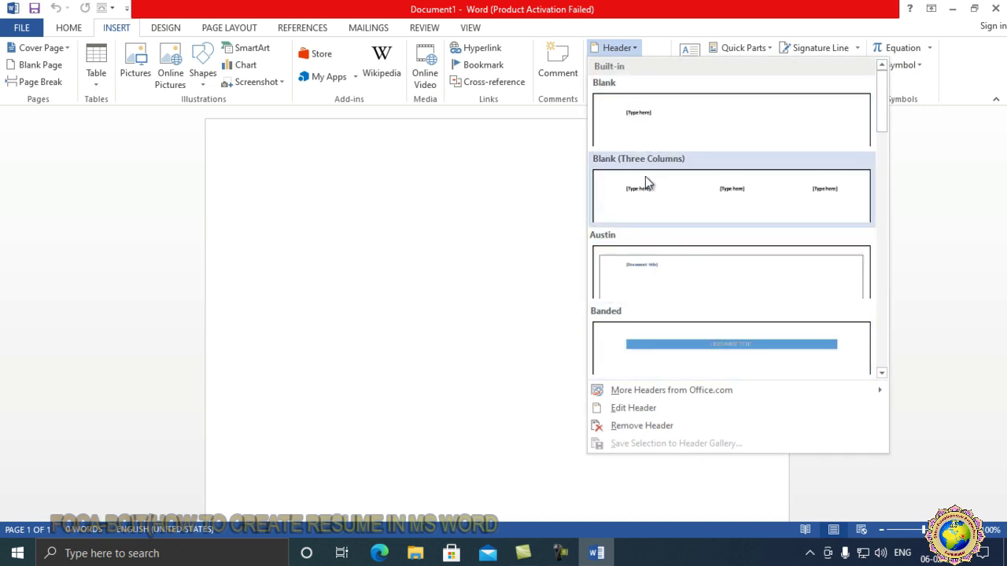
left_click(644, 281)
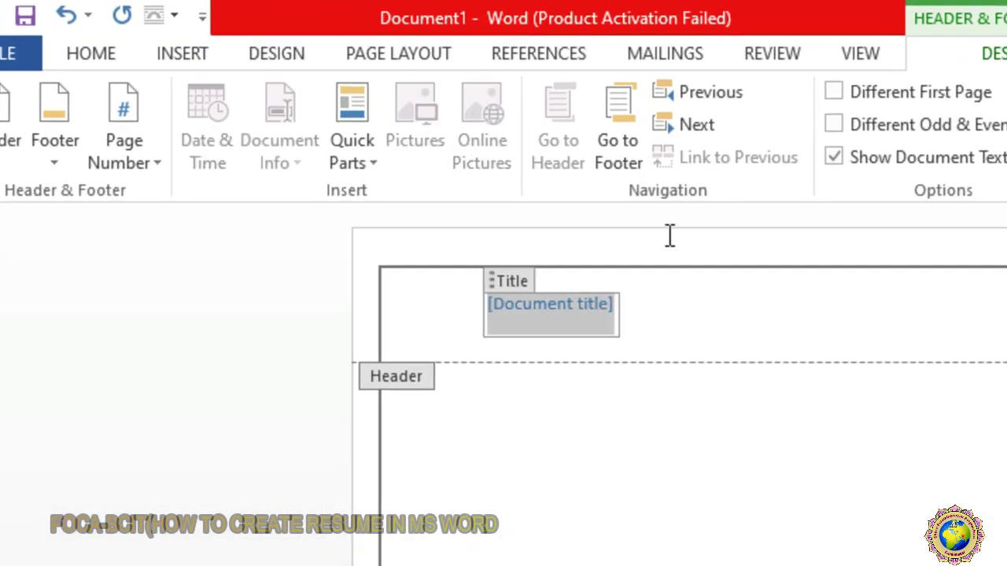
type("RESUME")
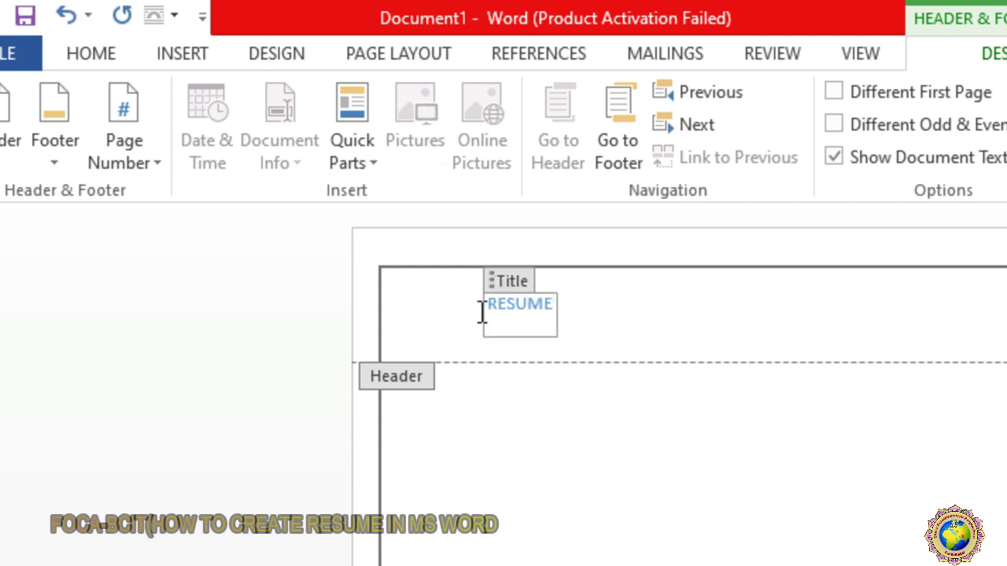
left_click_drag(494, 312, 561, 312)
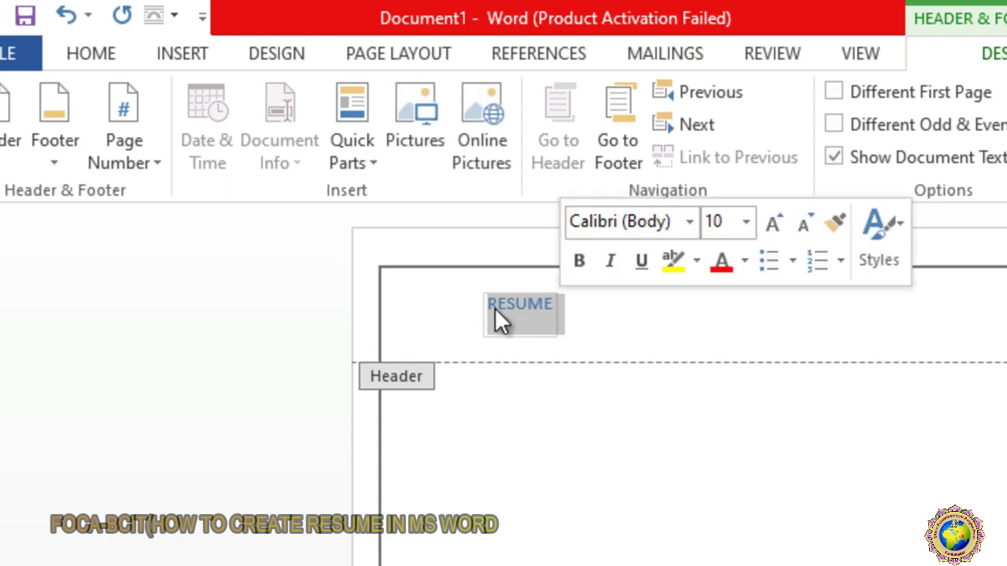
left_click(792, 269)
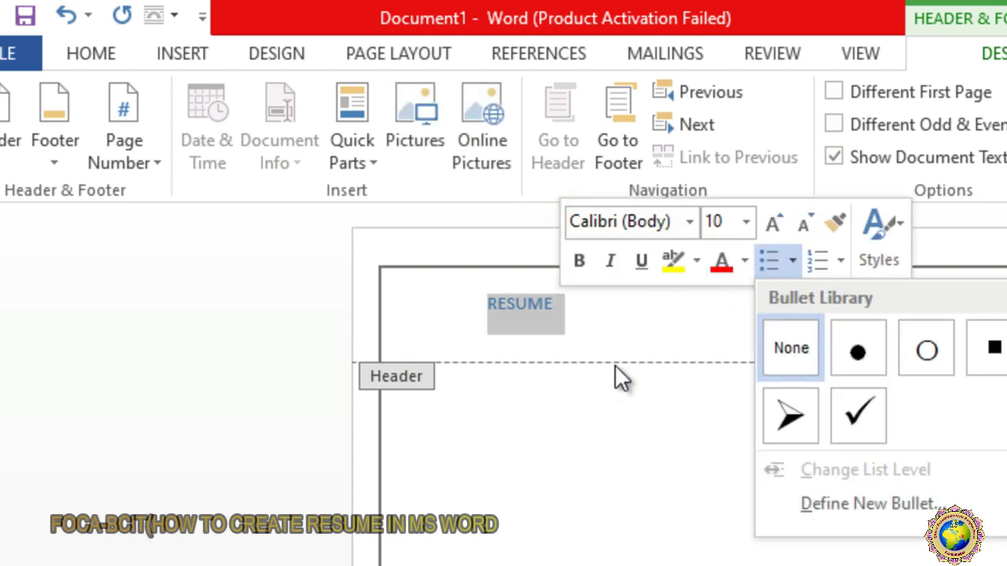
Step: Center the RESUME header title and set it in Algerian at size 26
left_click(91, 62)
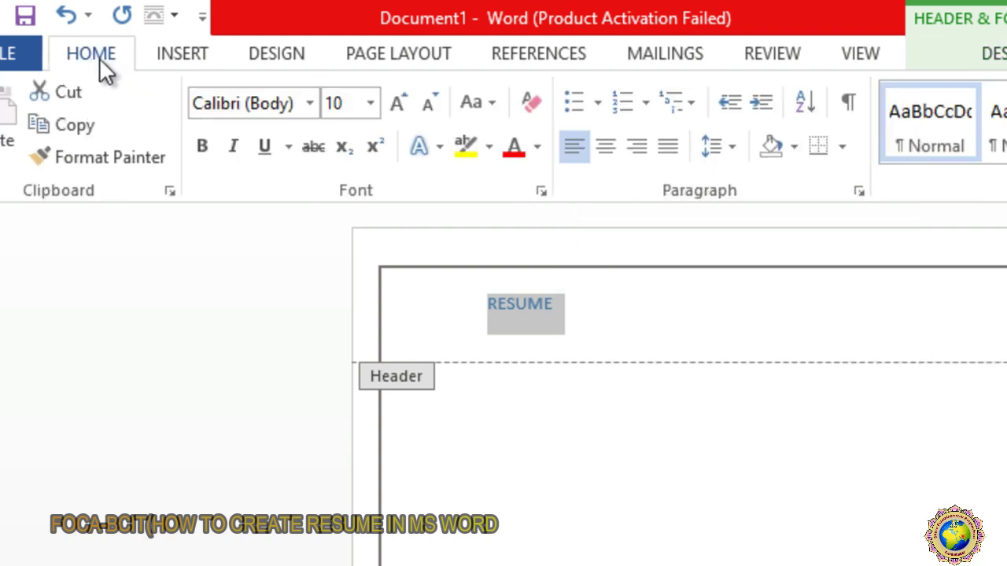
left_click(610, 151)
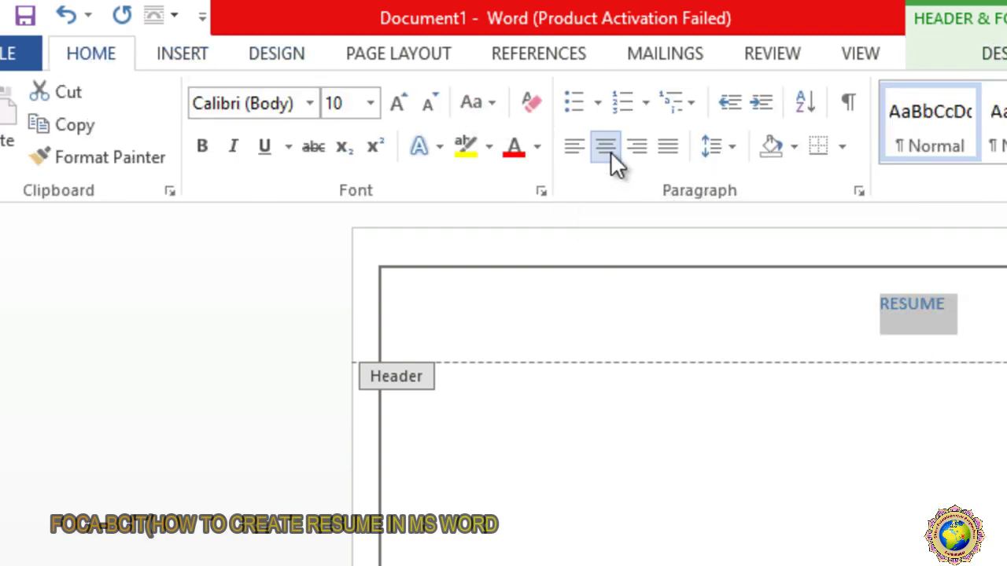
left_click(368, 103)
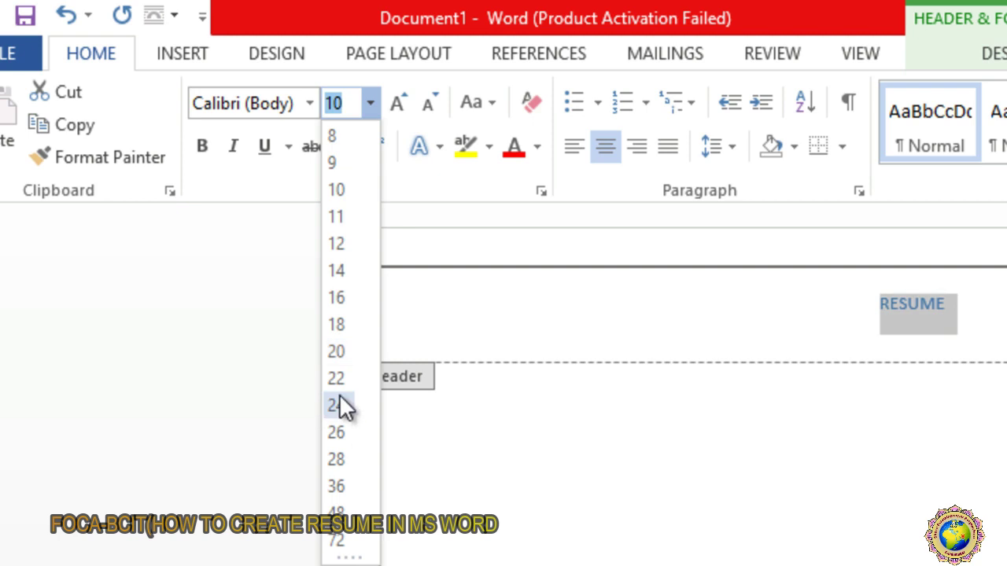
left_click(314, 100)
left_click(311, 103)
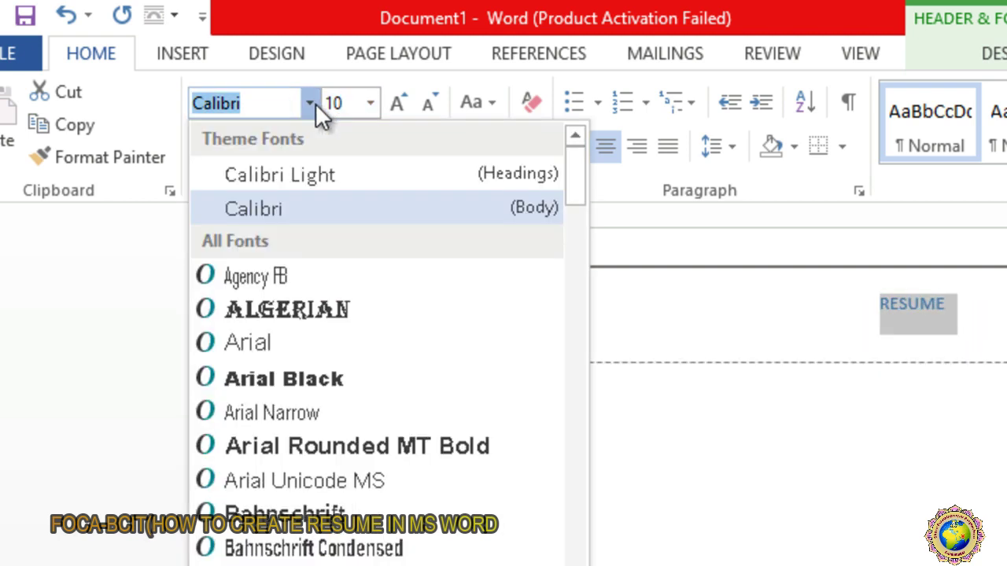
left_click(261, 314)
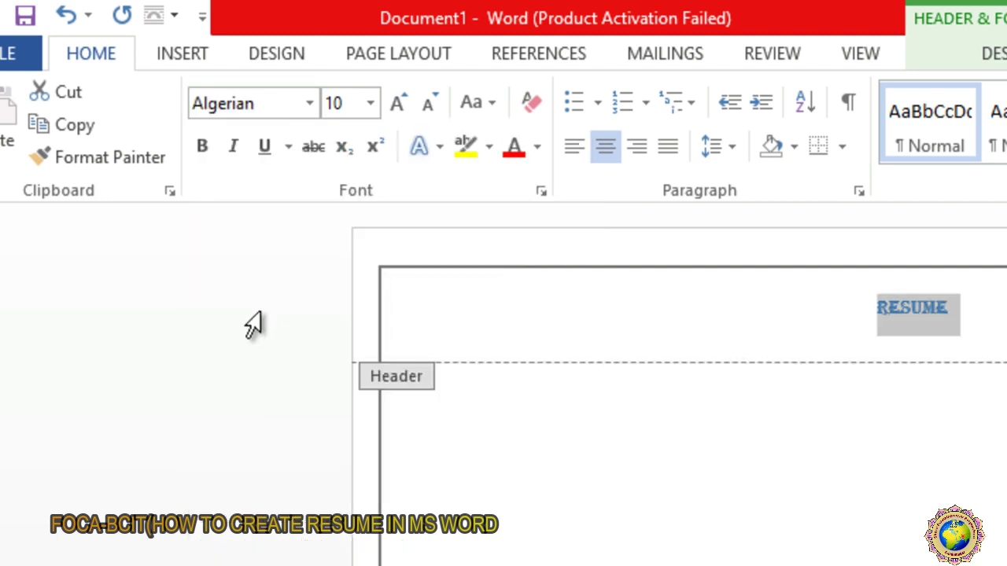
left_click(301, 82)
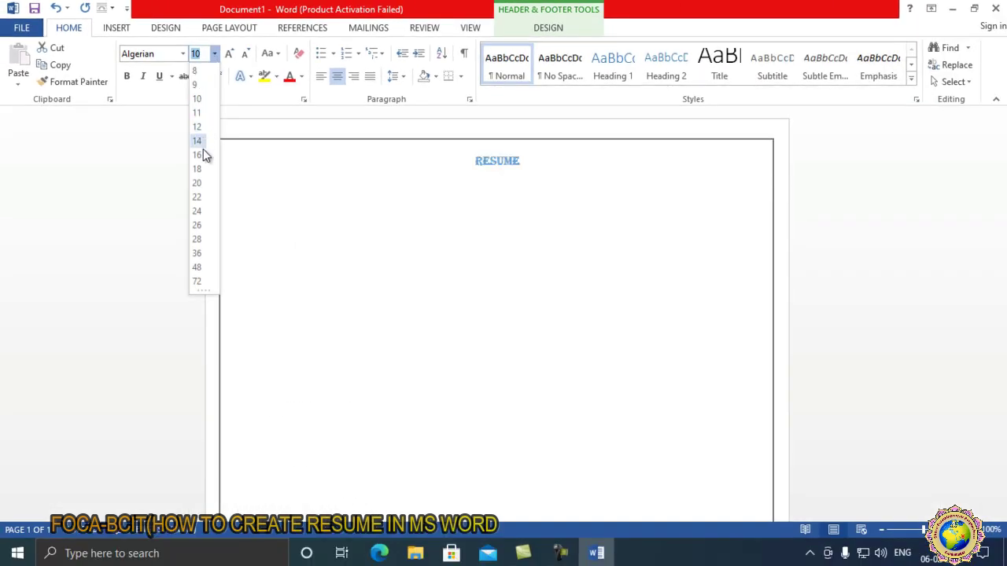
left_click(198, 226)
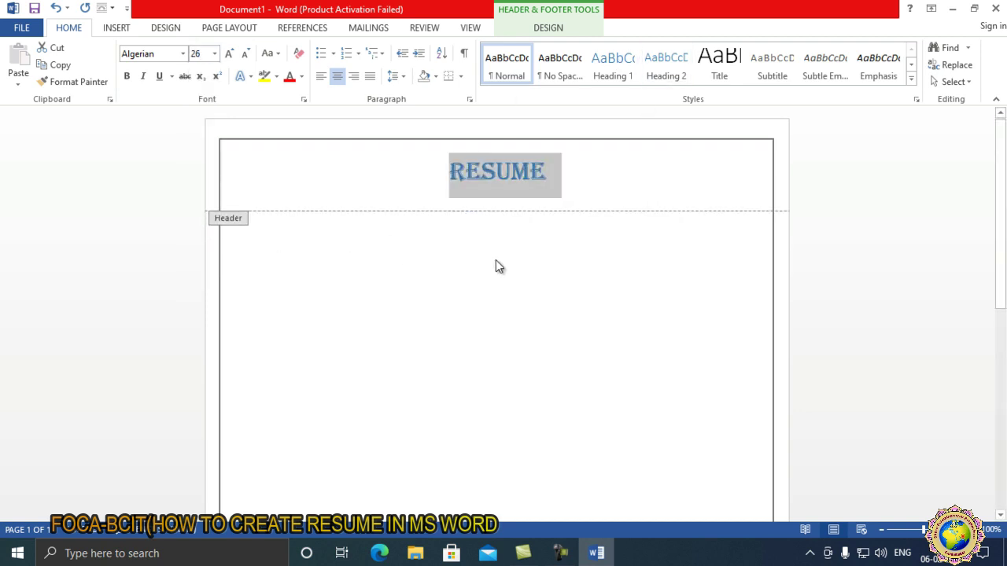
left_click(123, 30)
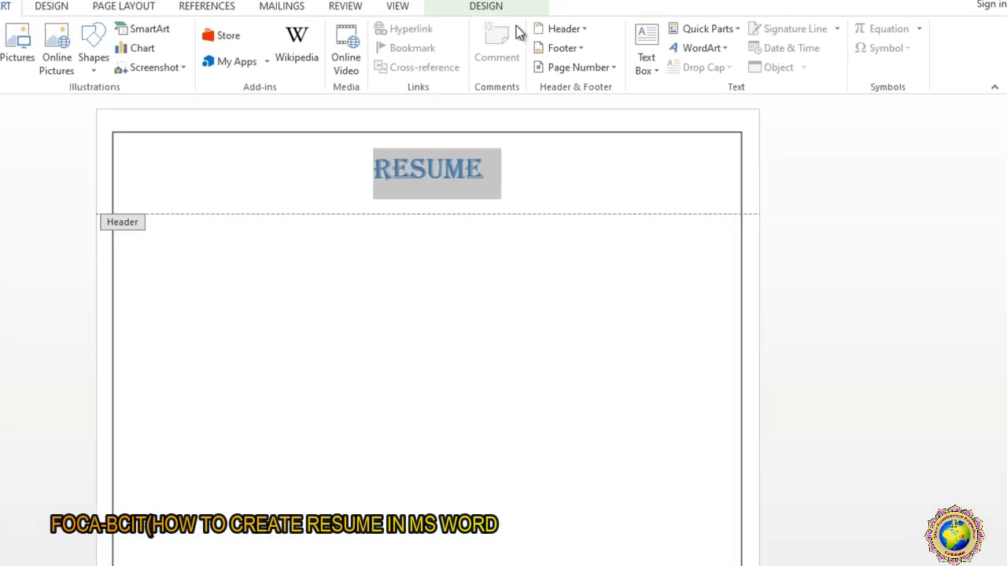
Step: Close header editing and return to the empty document body below the RESUME header
left_click(563, 28)
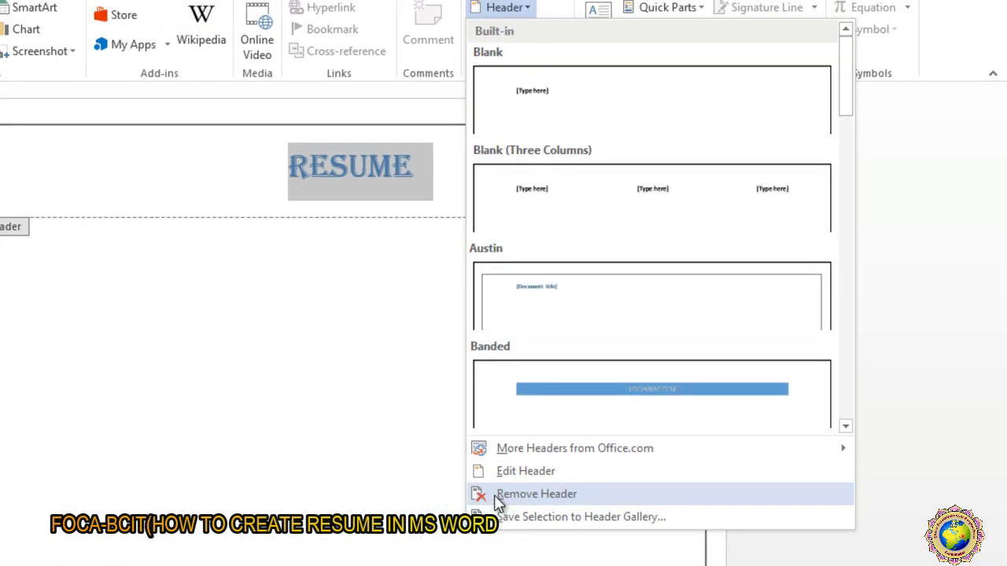
left_click(456, 381)
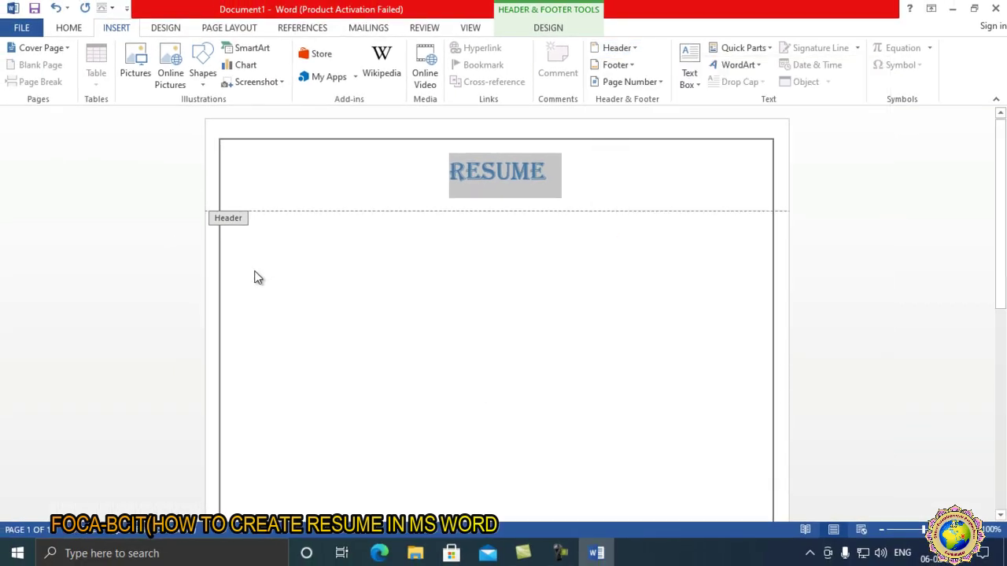
double_click(254, 277)
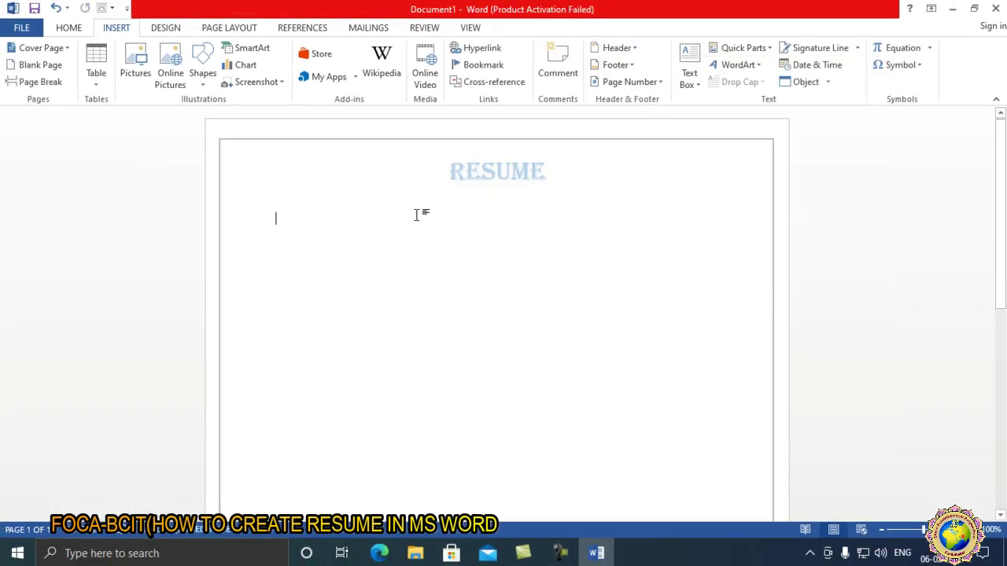
double_click(467, 208)
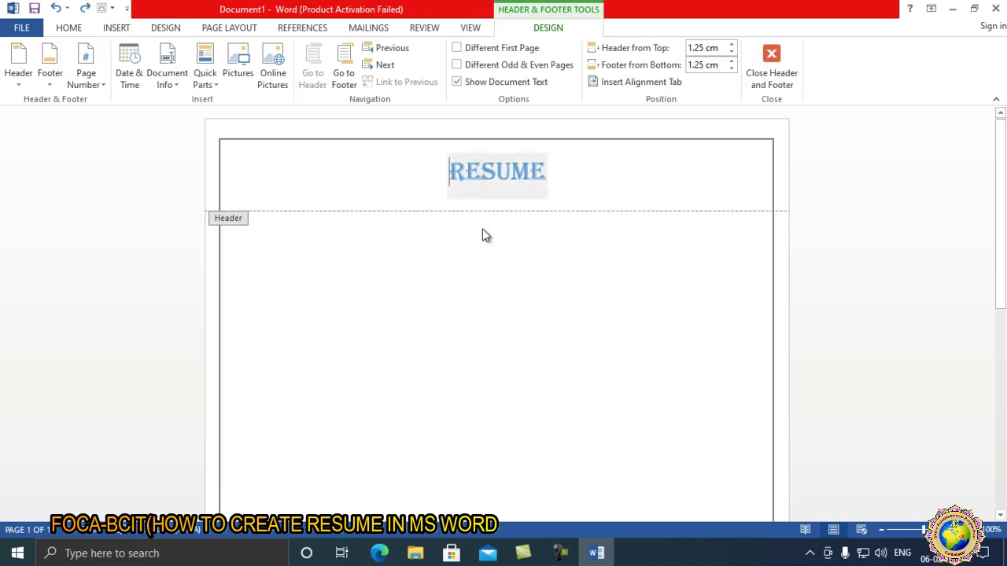
left_click(771, 53)
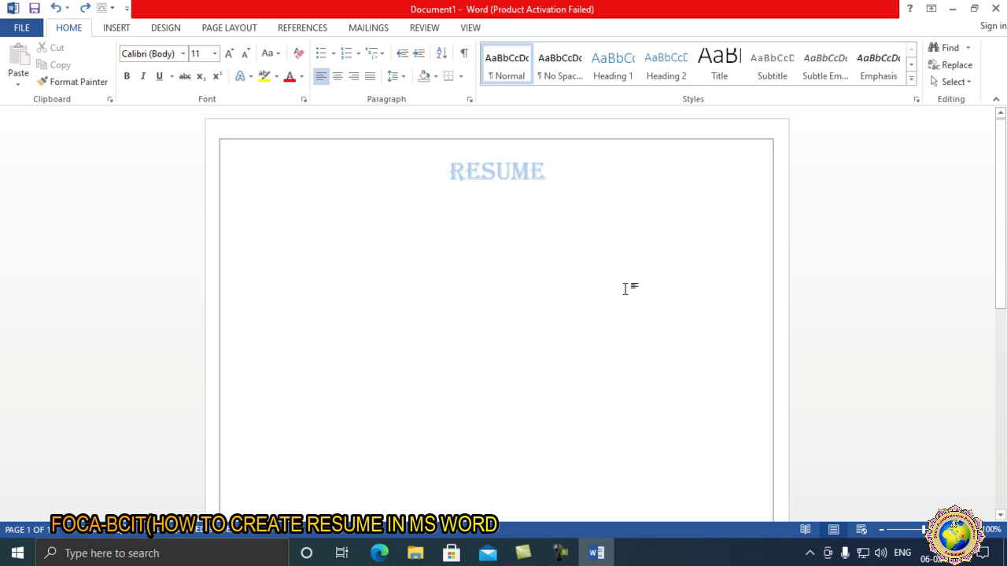
Step: Type the PERSONAL INFORMATION:- heading, keeping it left-aligned
type("PERSONAL INFORMATION:-")
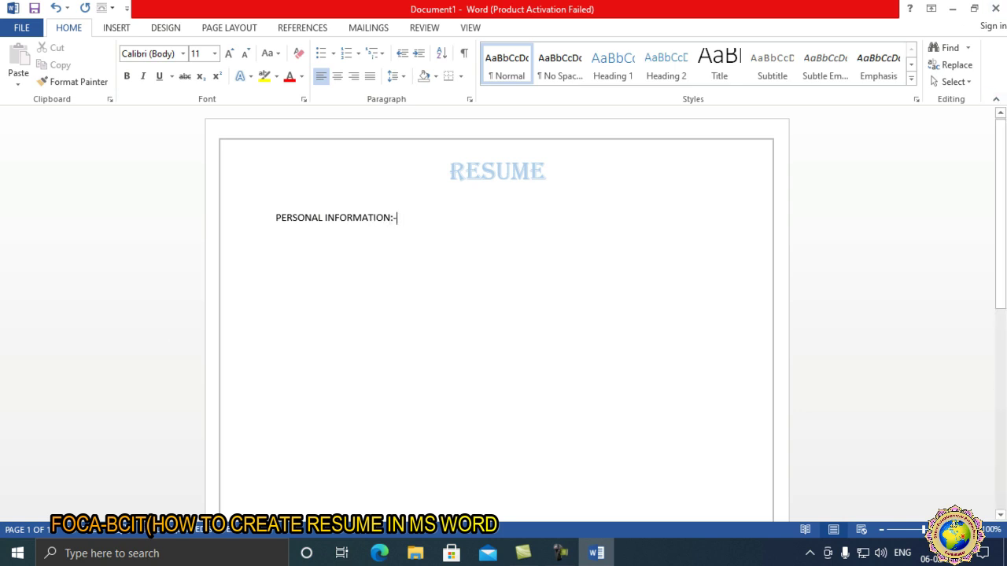
left_click_drag(408, 218, 276, 218)
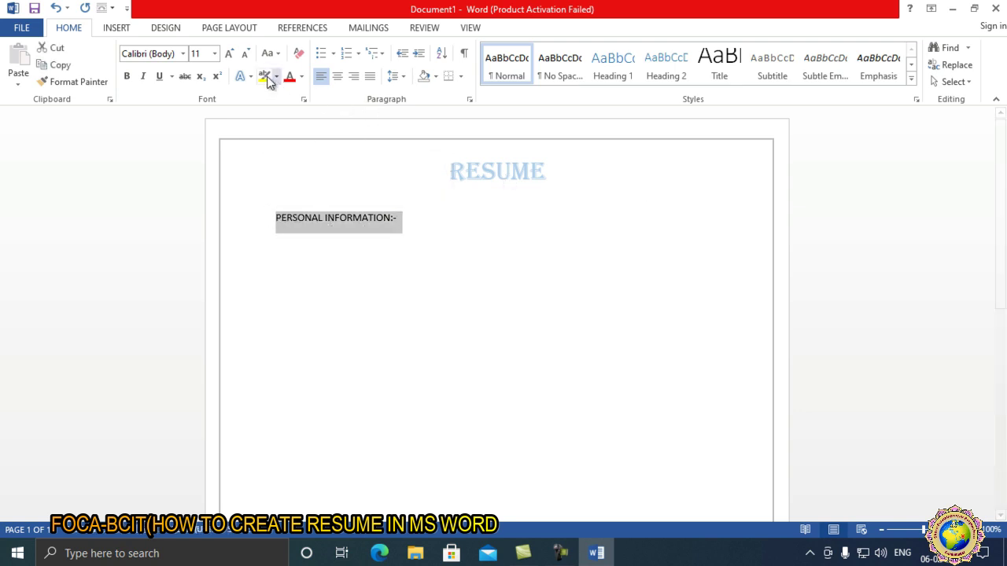
left_click(336, 78)
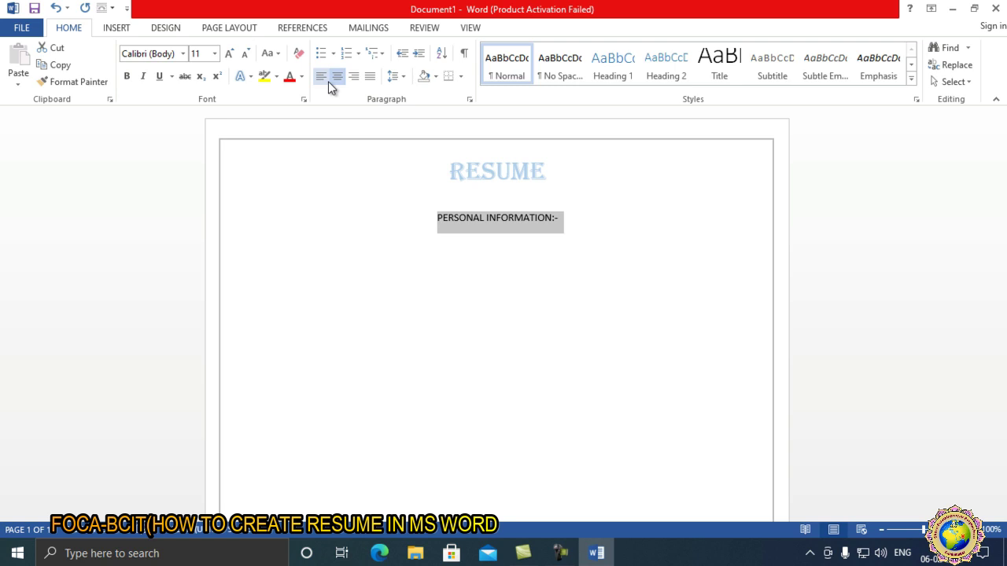
left_click(321, 78)
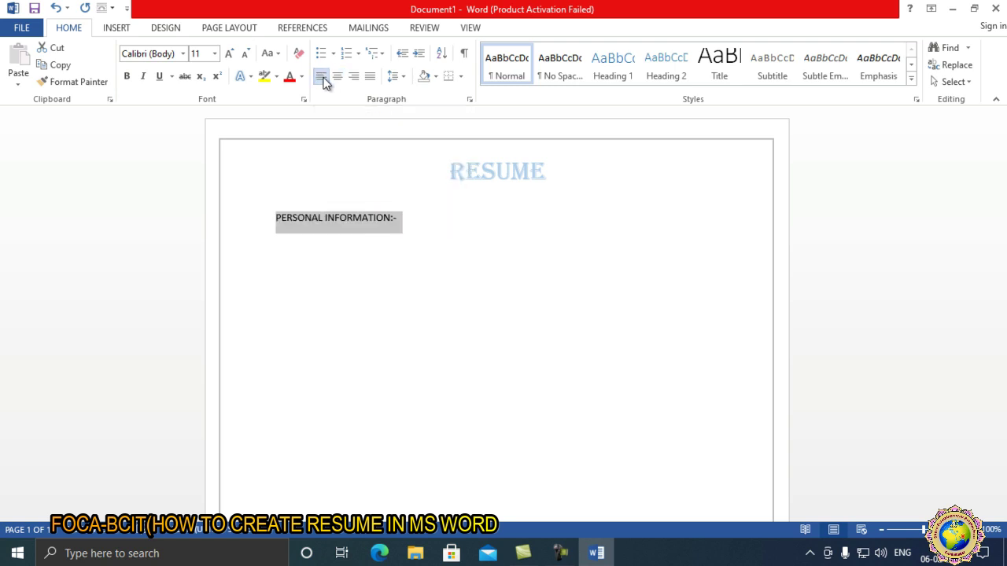
Step: Make the heading size 18 and orange, then start a new line below it
left_click(214, 54)
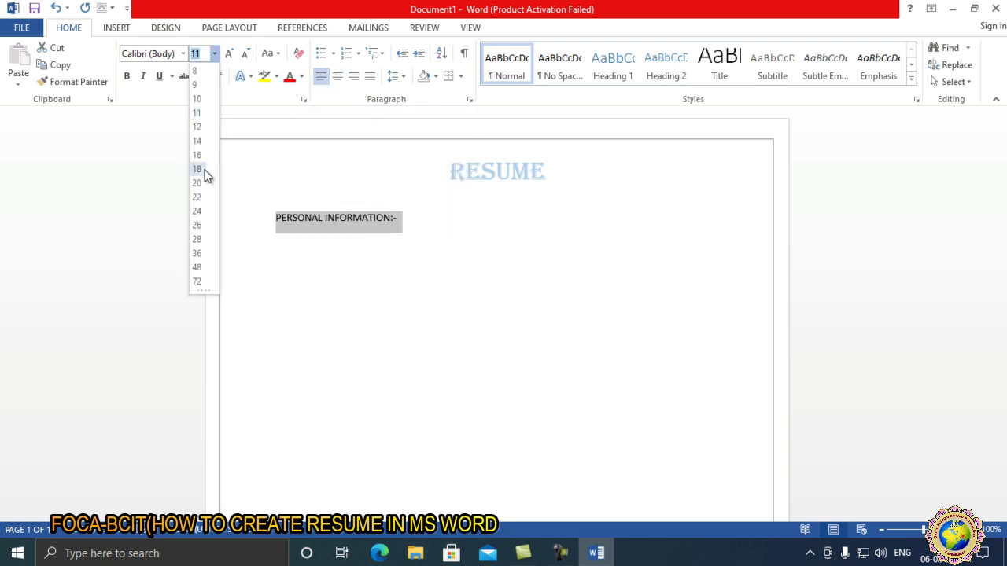
left_click(203, 169)
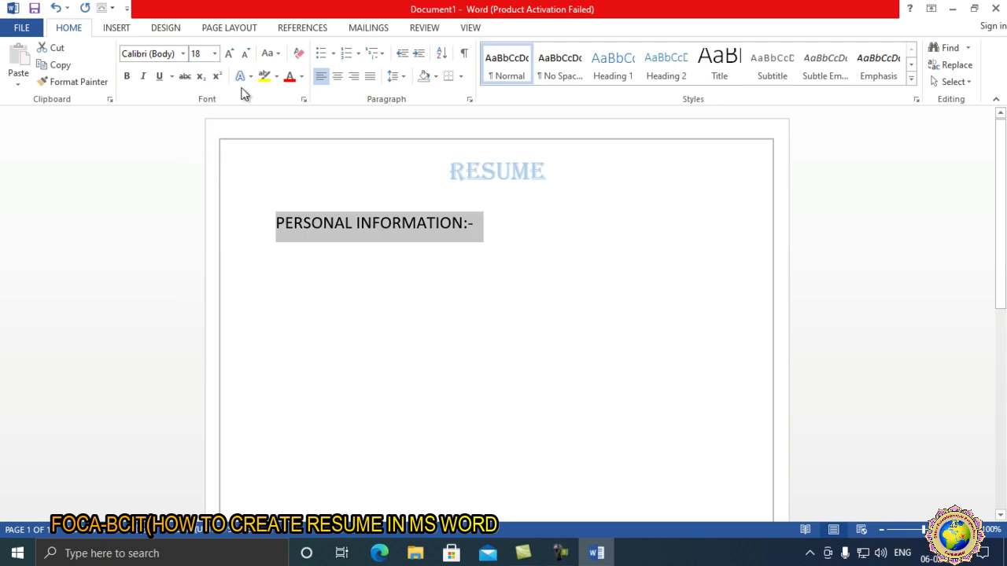
left_click(302, 76)
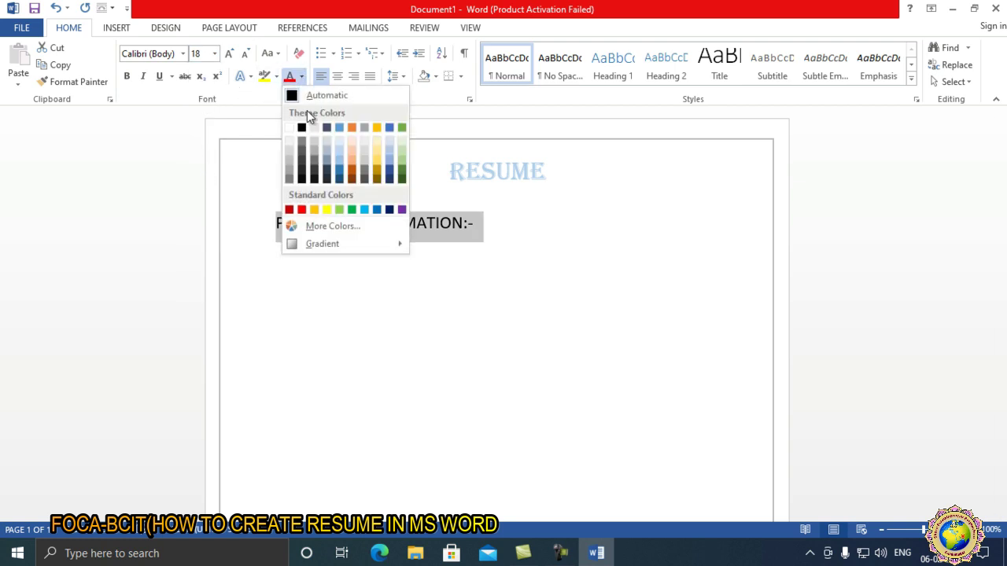
left_click(352, 127)
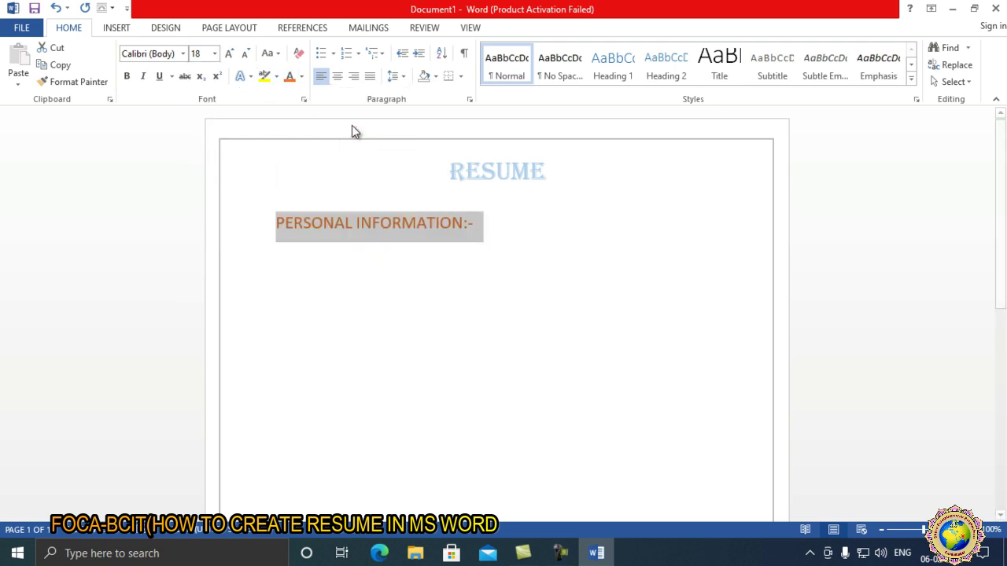
left_click(503, 214)
key("Return")
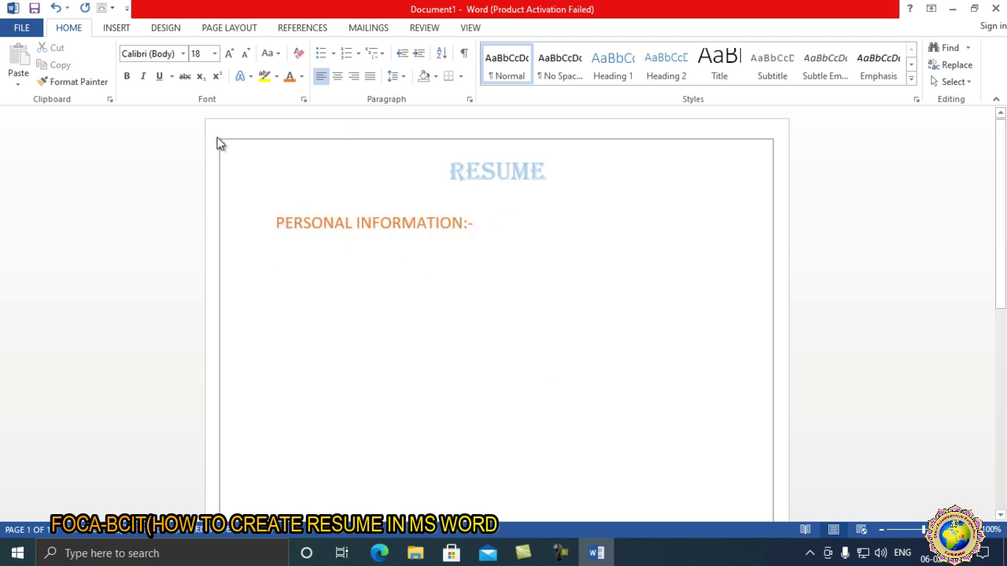
Step: Insert a 3-column by 6-row table below the PERSONAL INFORMATION:- heading
left_click(115, 29)
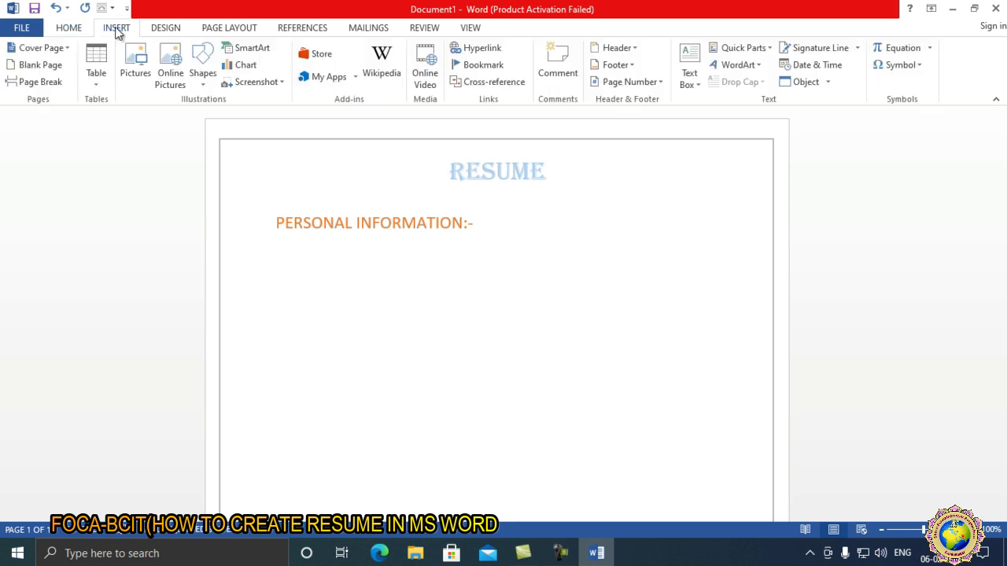
left_click(95, 83)
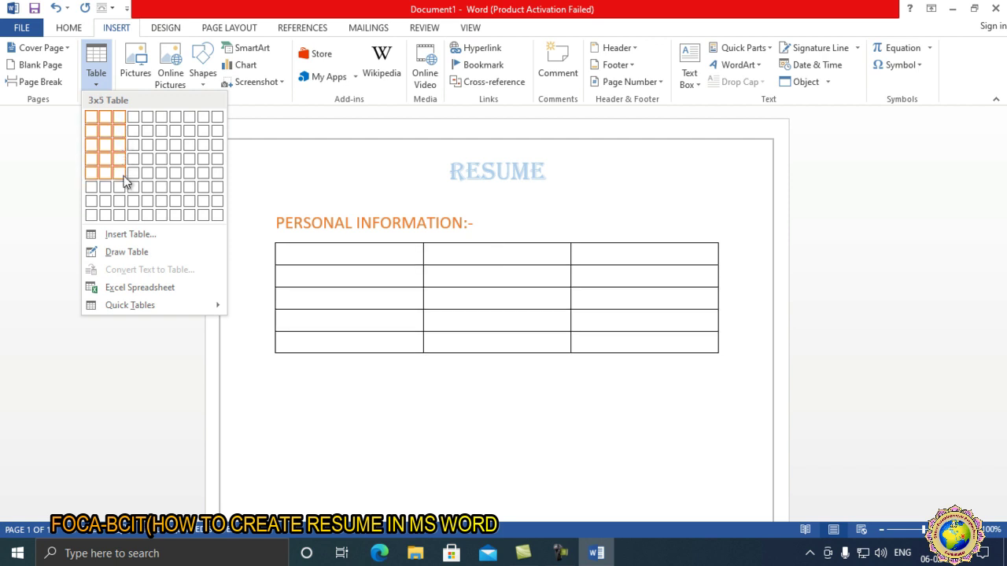
left_click(118, 186)
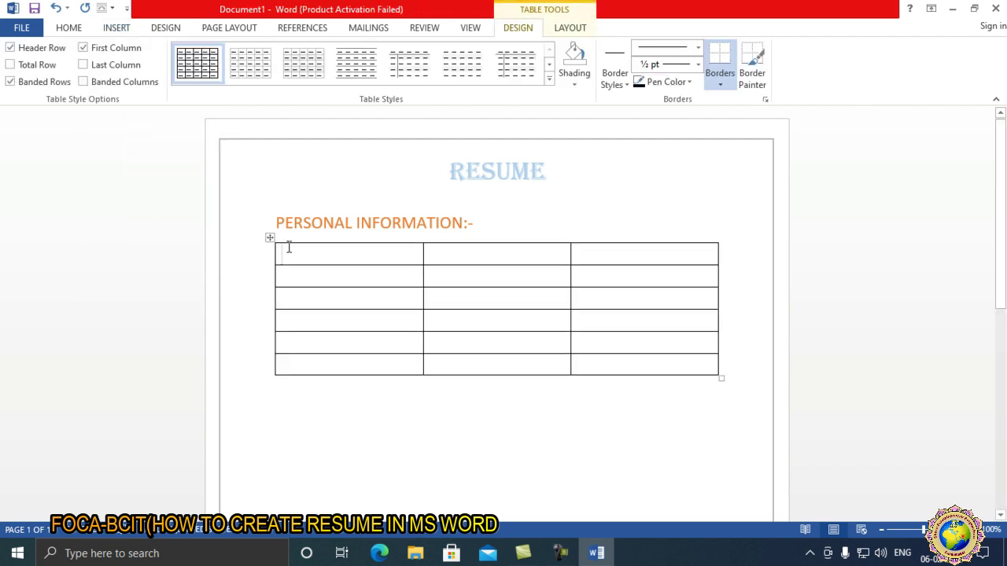
Step: Label the first column NAME, ADDRESS, MOBILE NO, BIRTH OF DATE, EMAIL ID and GENDER
type("NAME")
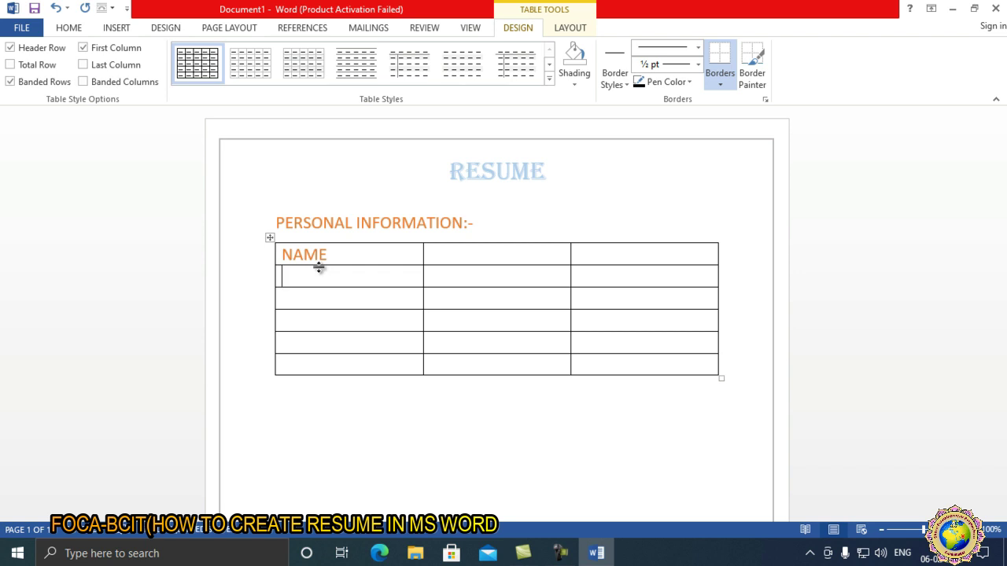
type("DDRE")
type("SS")
type("MO")
type("BI")
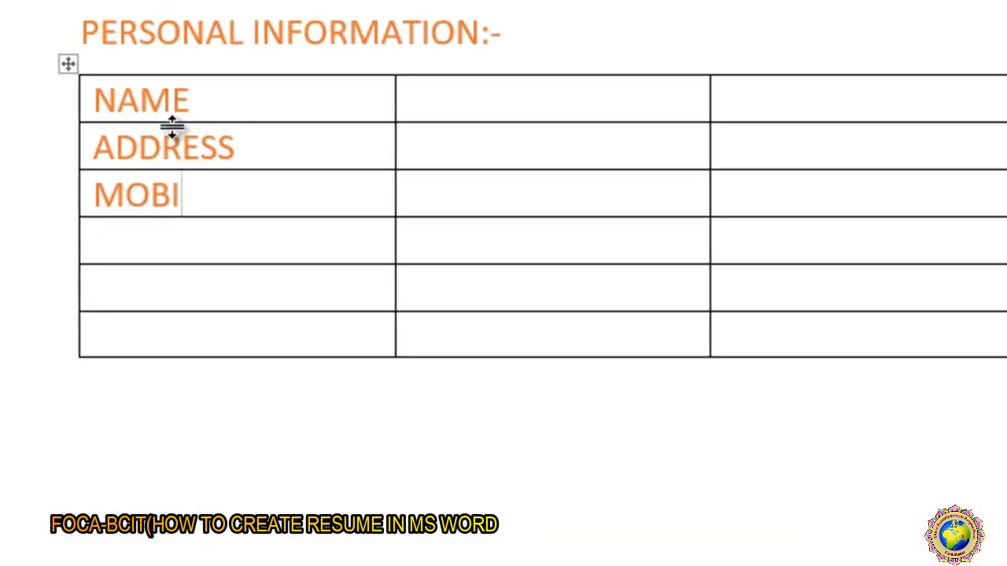
type("LE NO")
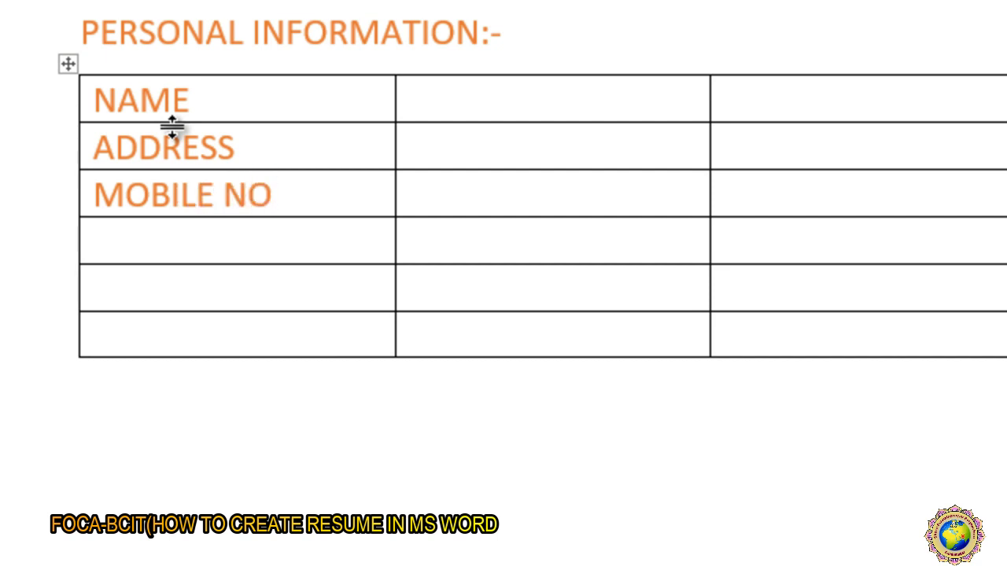
key("Down")
type("BIRTH OF DATE")
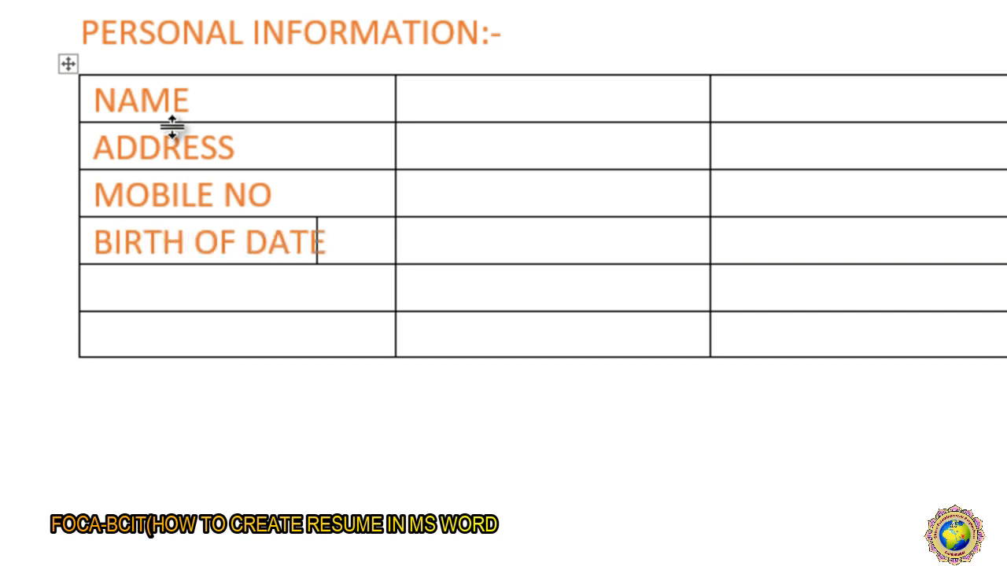
key("Down")
type("EMAIL ID")
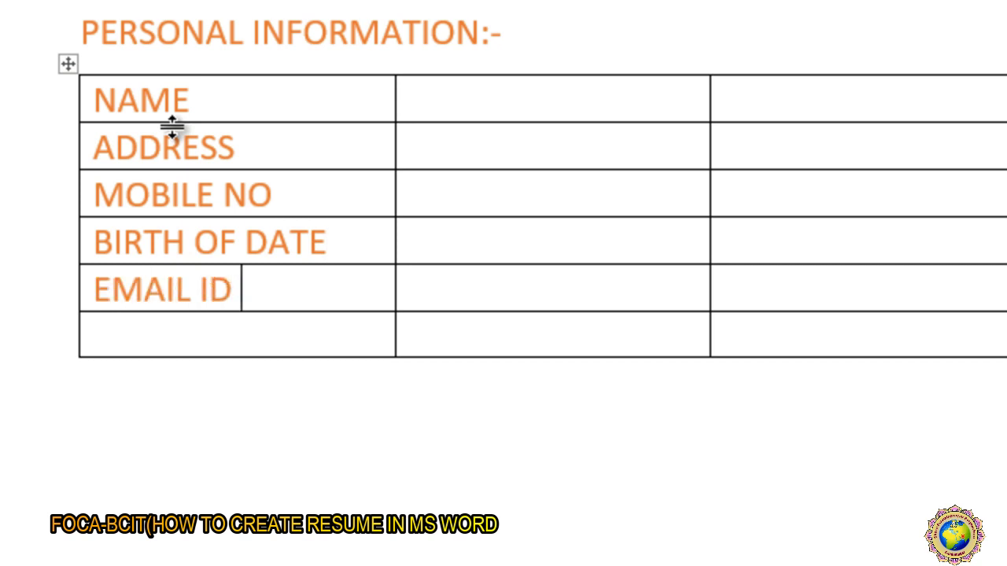
key("Down")
type("GENDER")
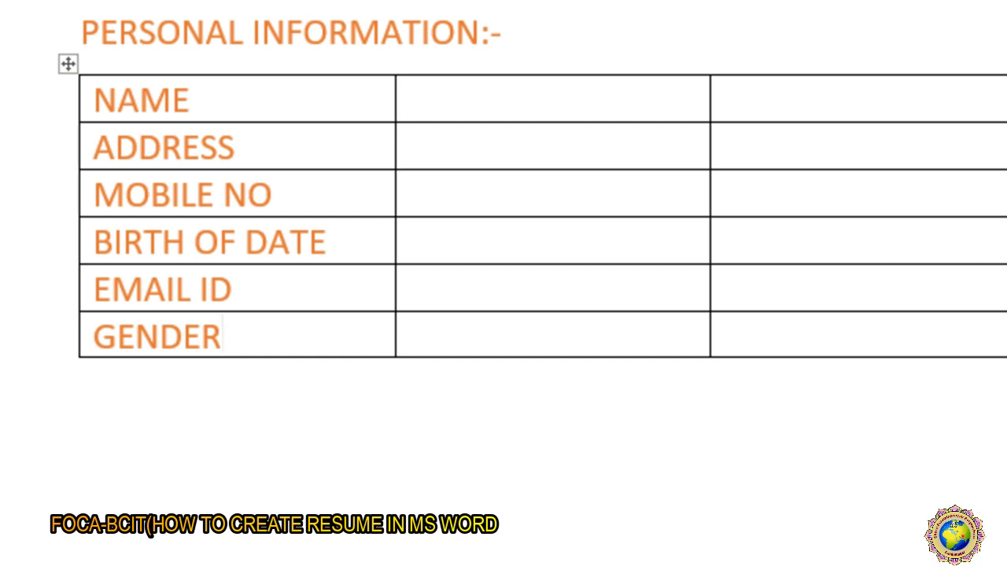
Step: Format the label column as black Constantia text at size 14
left_click_drag(99, 99, 235, 323)
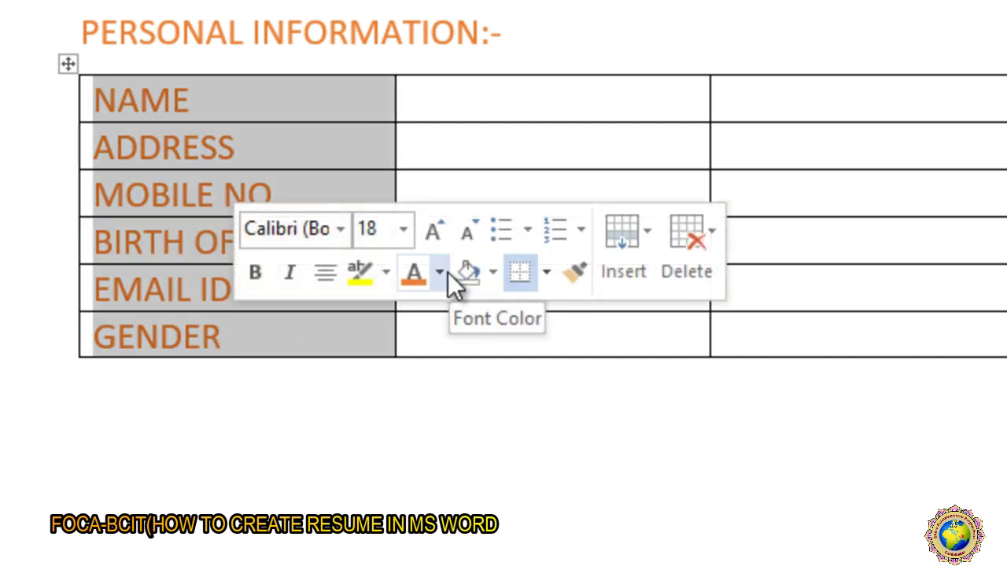
left_click(441, 273)
left_click(440, 382)
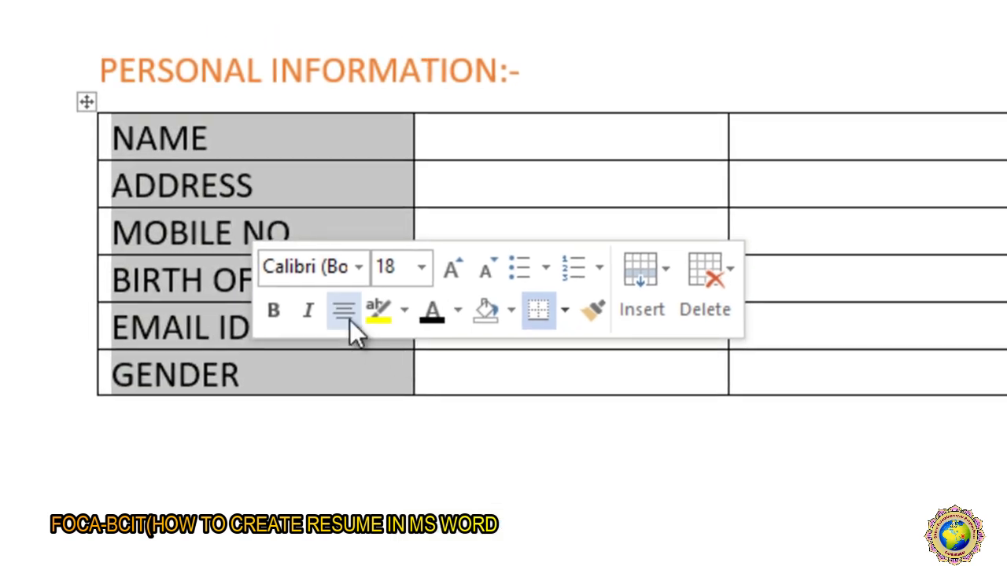
left_click(362, 280)
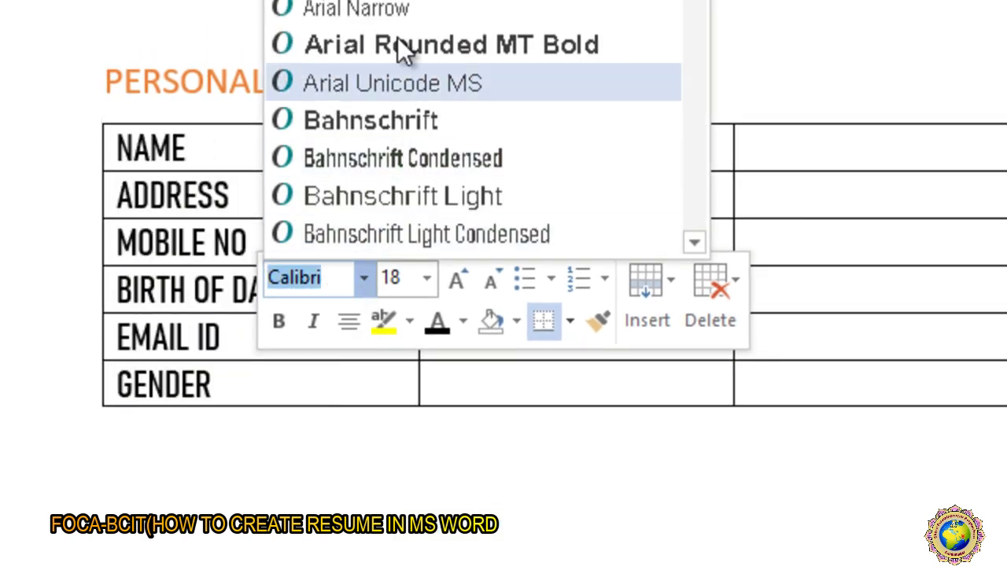
scroll(410, 118, "down", 4)
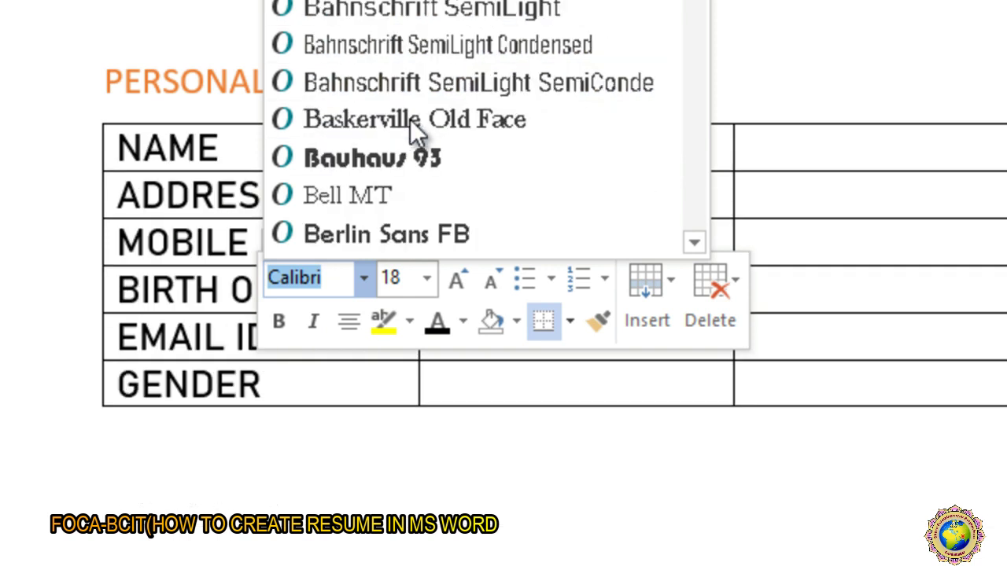
scroll(405, 113, "up", 4)
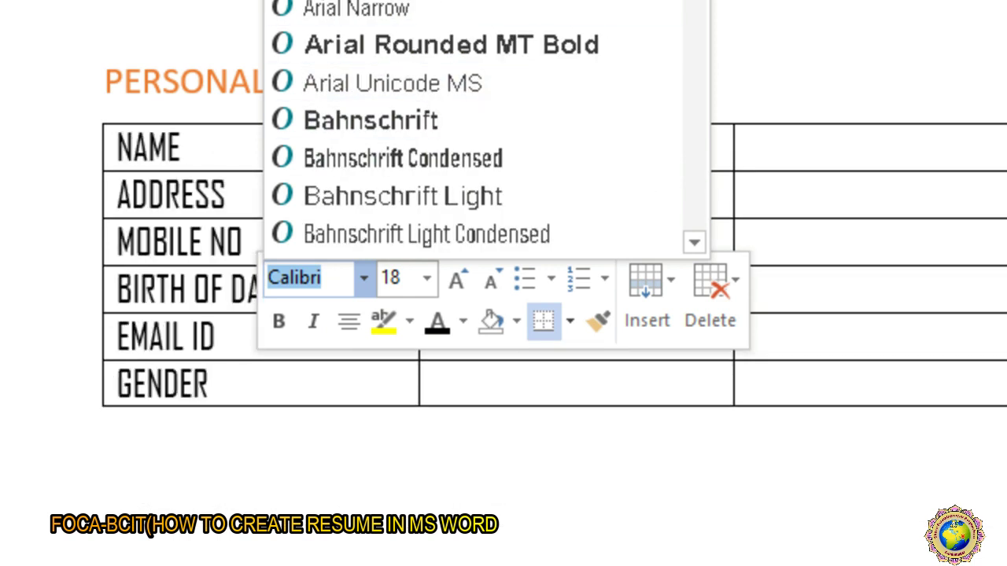
scroll(398, 98, "down", 2)
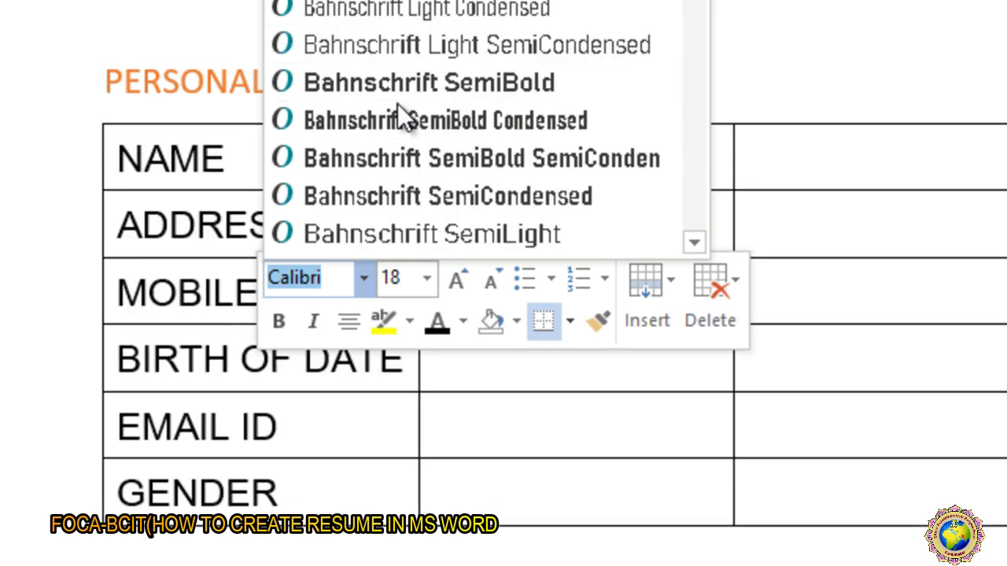
scroll(401, 111, "down", 4)
scroll(405, 134, "down", 5)
scroll(399, 162, "down", 1)
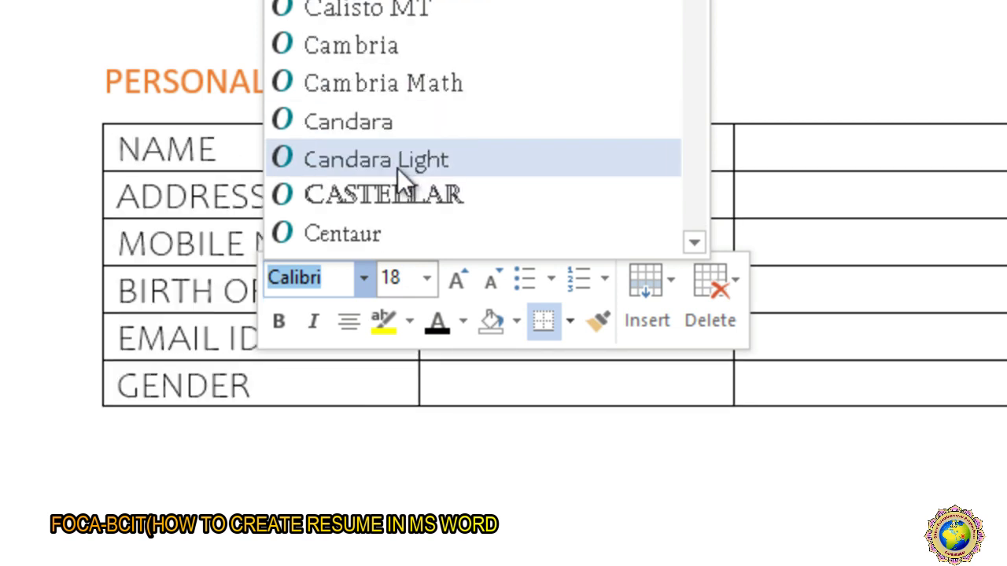
scroll(385, 197, "down", 1)
scroll(385, 208, "down", 2)
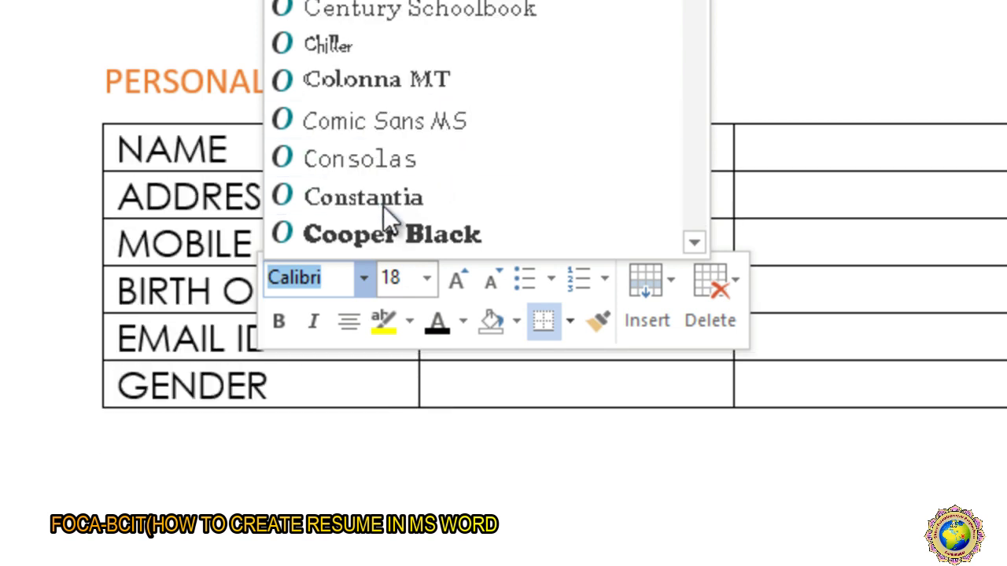
left_click(383, 201)
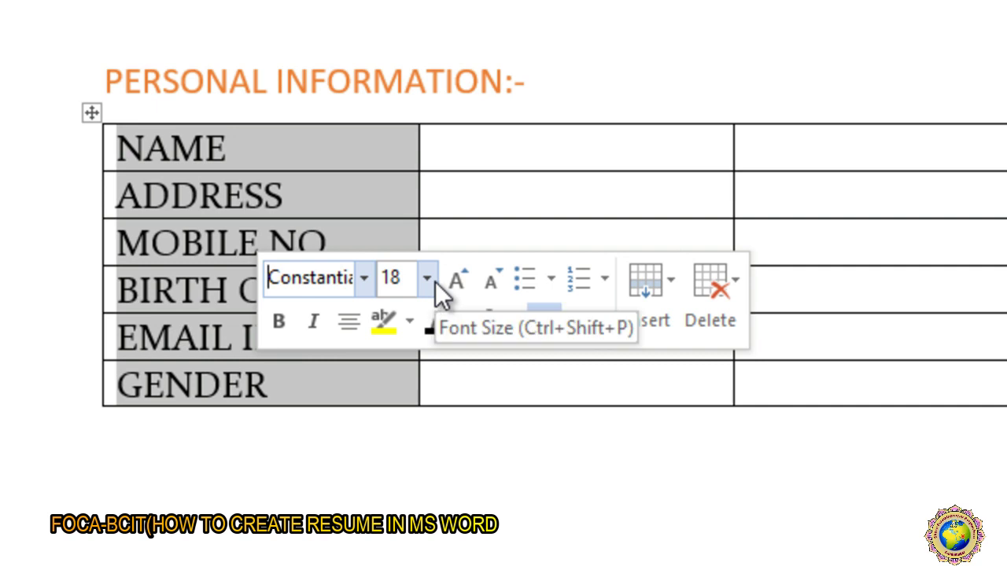
left_click(429, 279)
type("14")
key("Return")
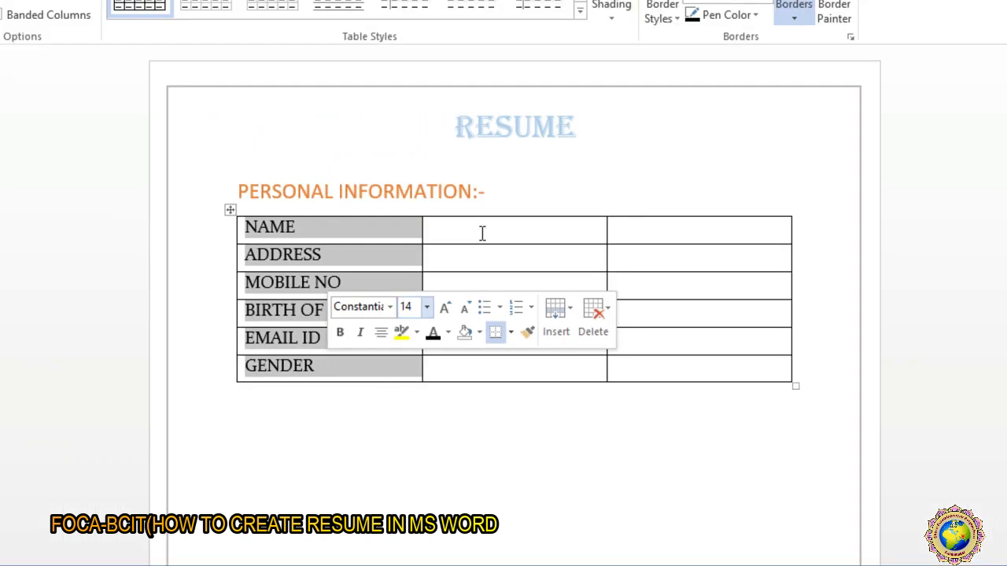
Step: Fill in the applicant's name, address, mobile number and birth date beside their labels
left_click(482, 233)
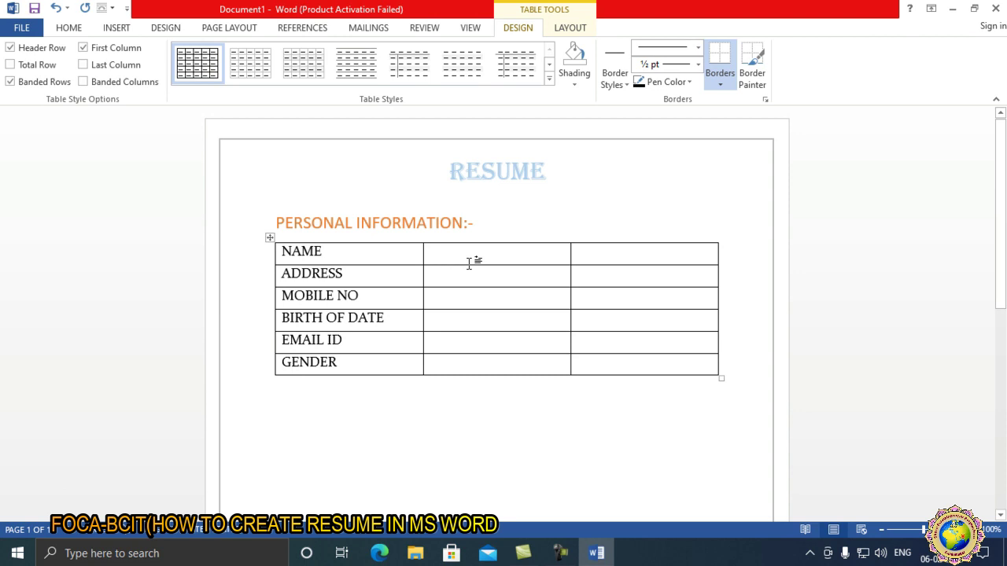
type("A")
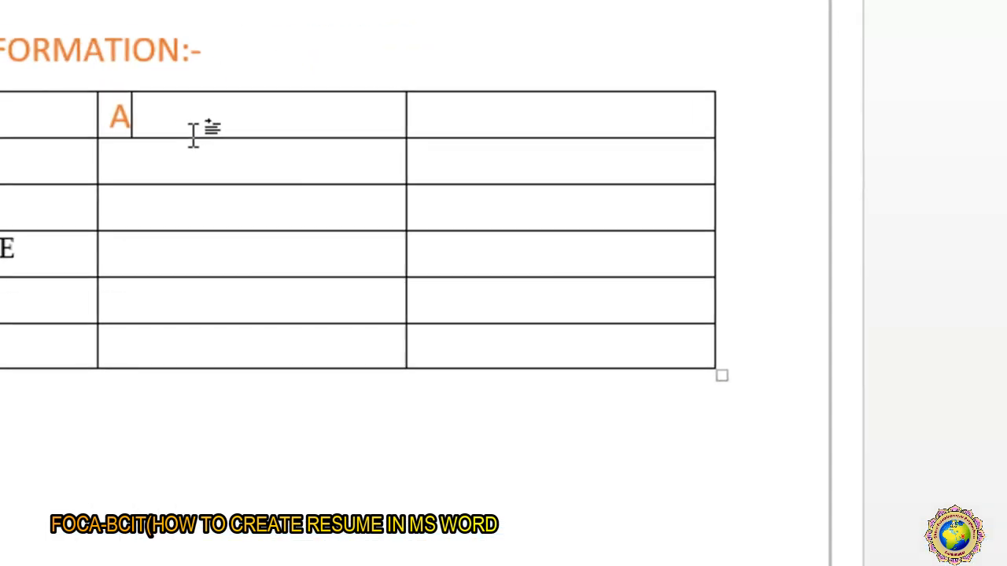
key("BackSpace")
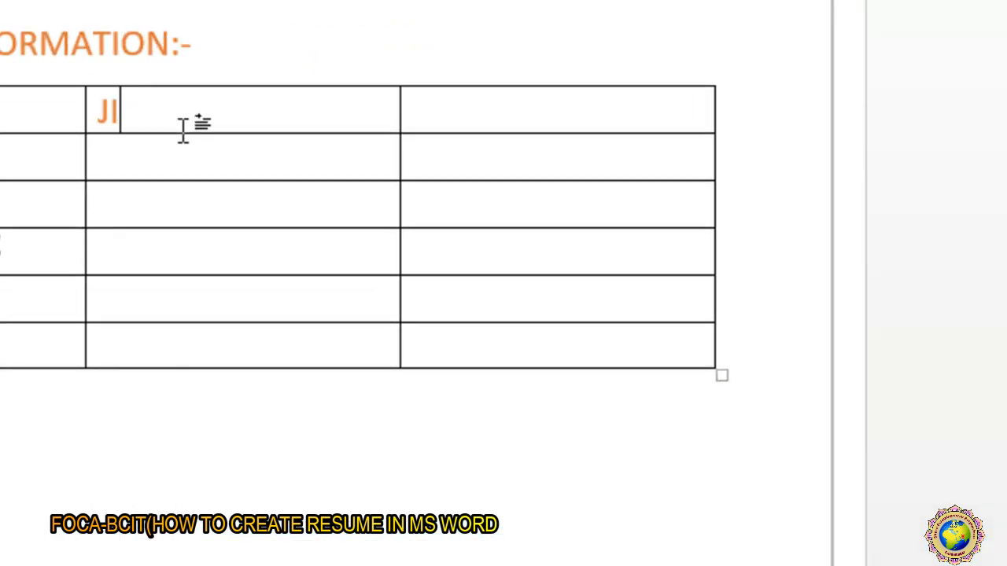
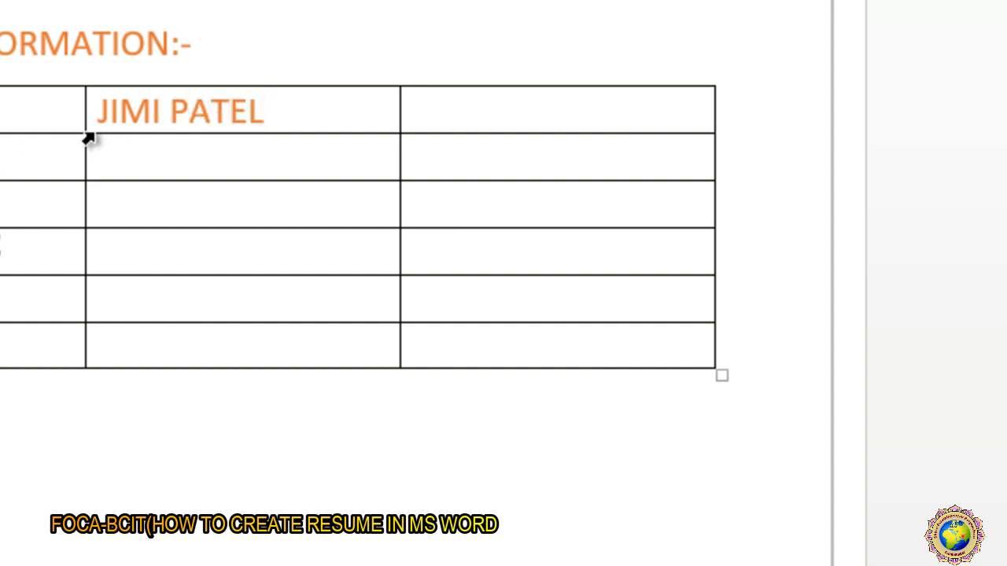
left_click(151, 160)
type("GANDHIN")
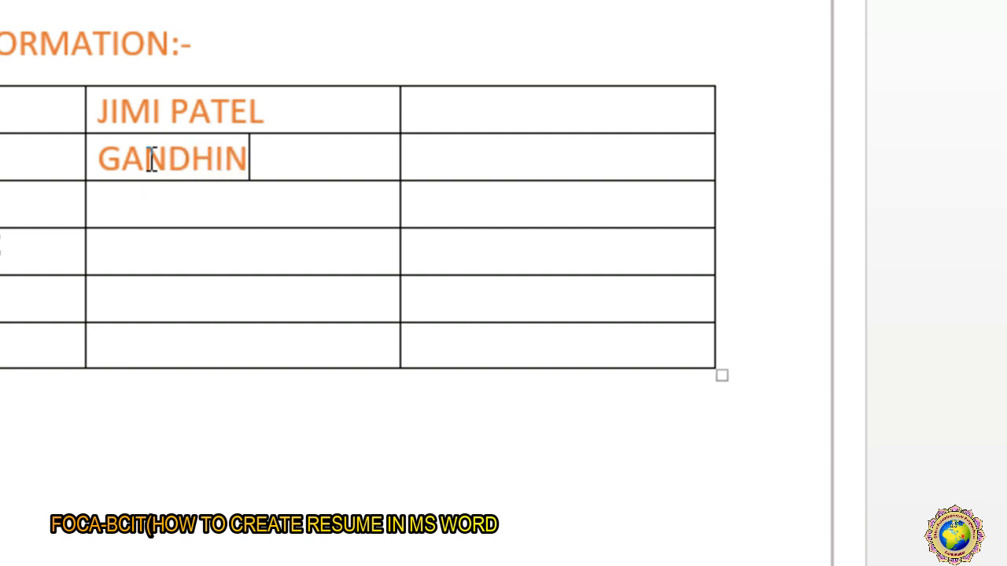
type("AGAR")
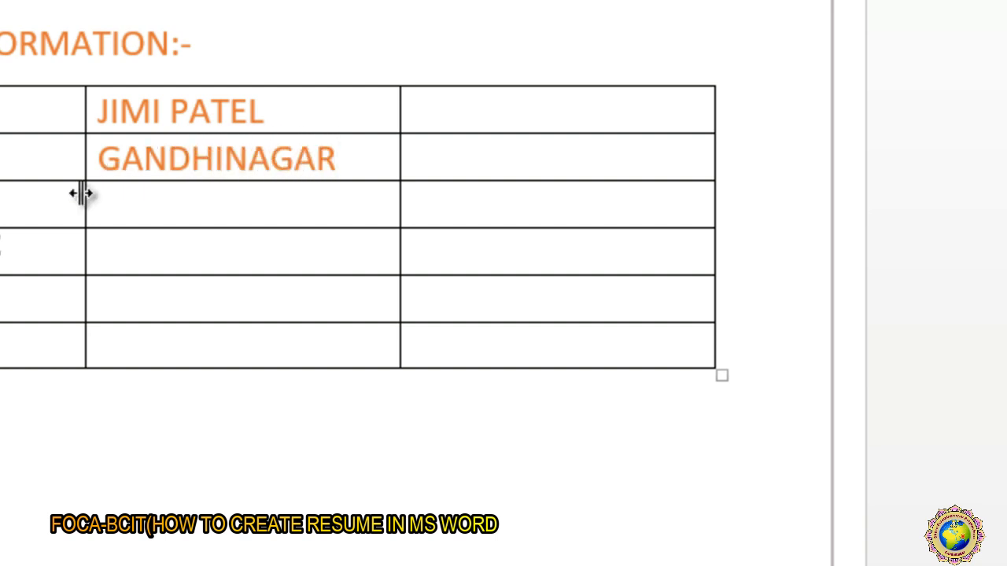
left_click(201, 222)
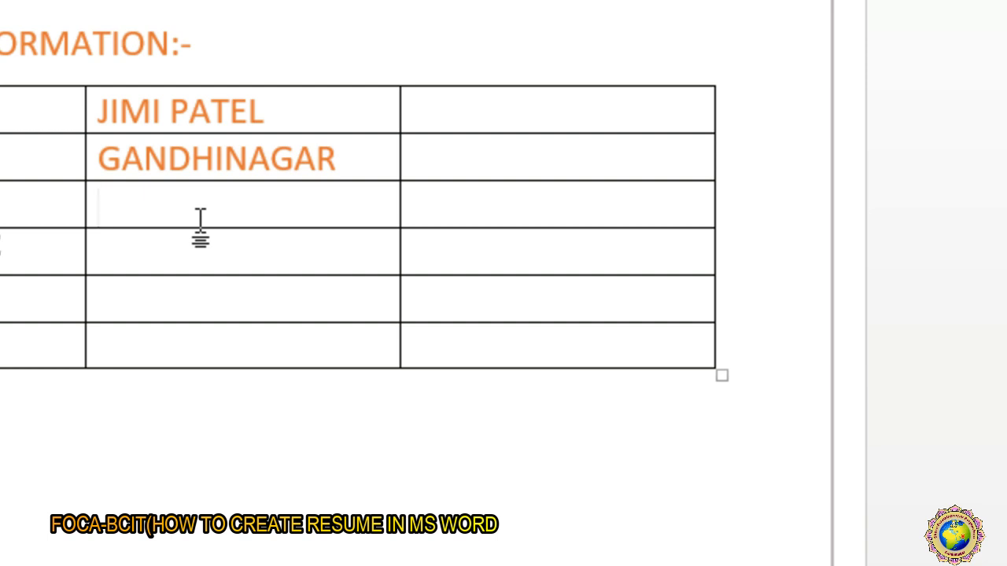
type("56")
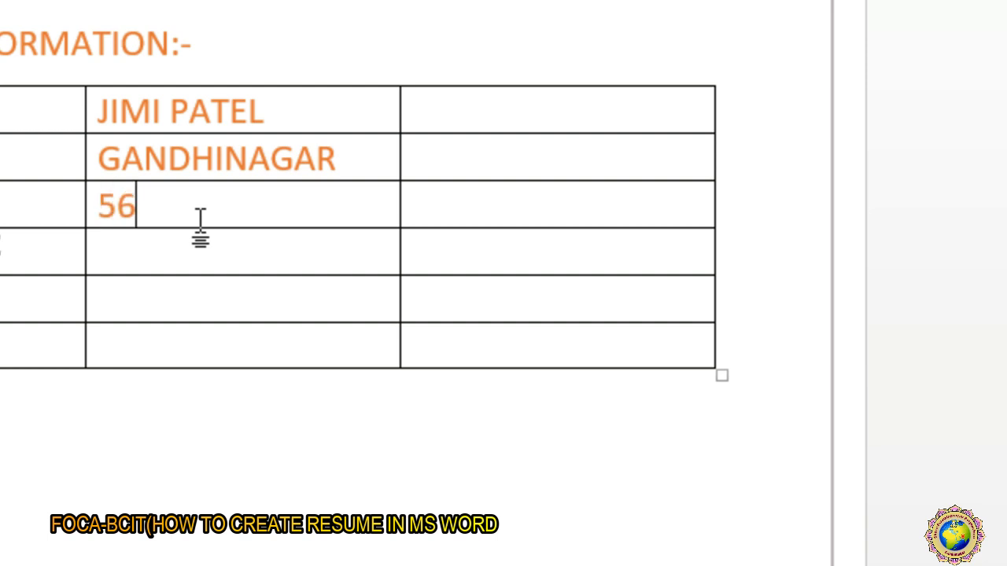
type("864646")
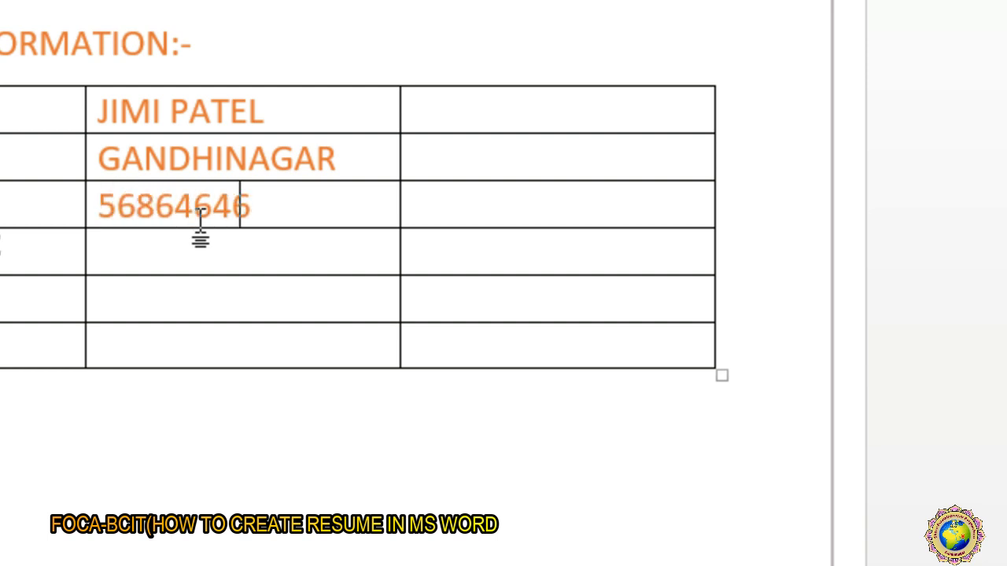
left_click(157, 257)
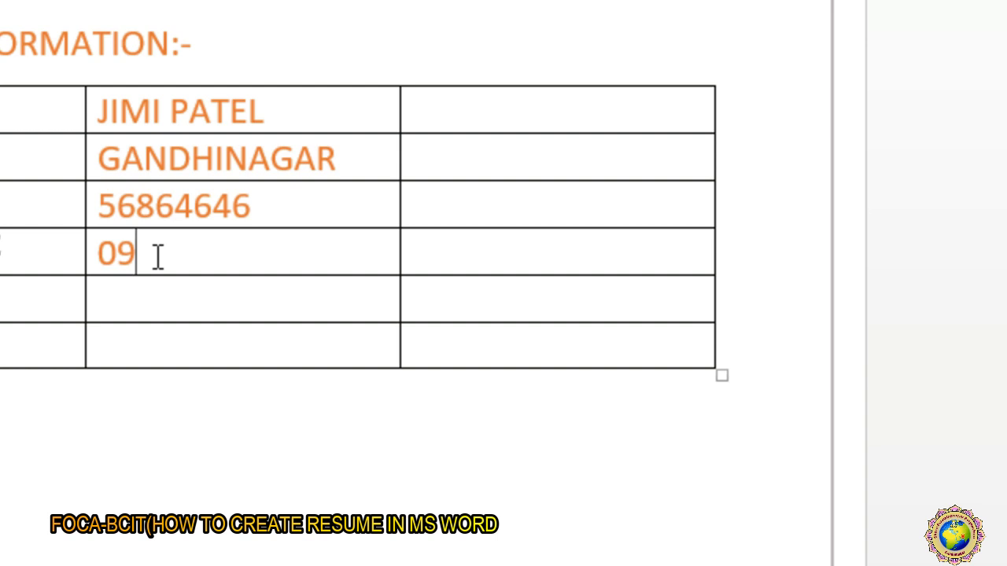
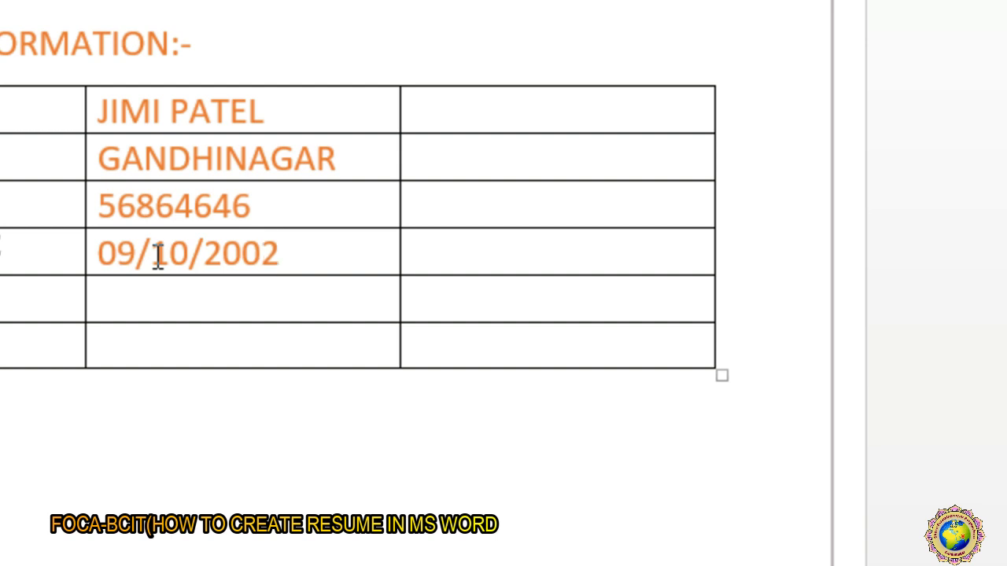
Step: Enter the applicant's e-mail address in lowercase and set gender to FEMALE
left_click(179, 313)
type("ABC")
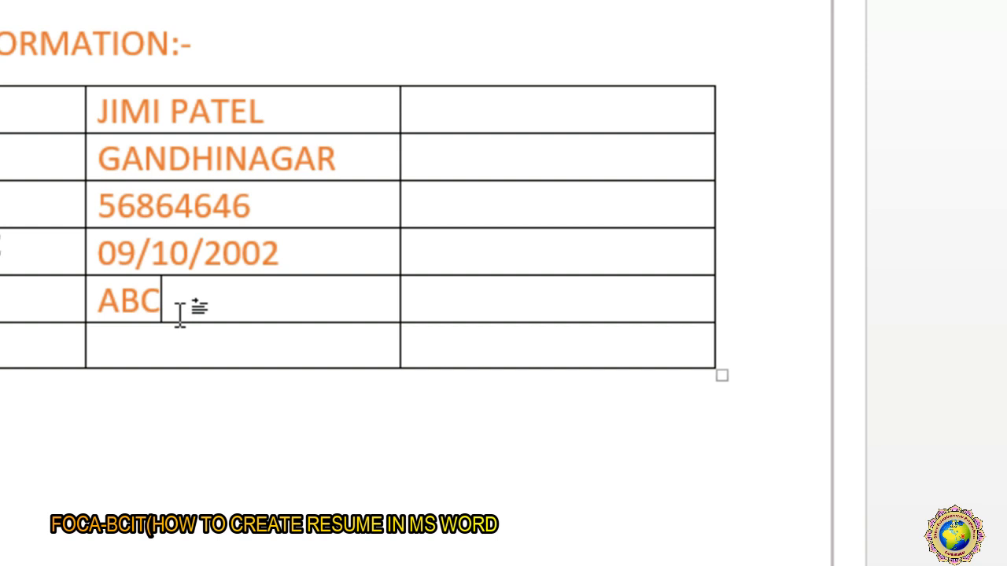
type("@")
type("GMAIL")
key("BackSpace")
key("BackSpace")
key("BackSpace")
key("BackSpace")
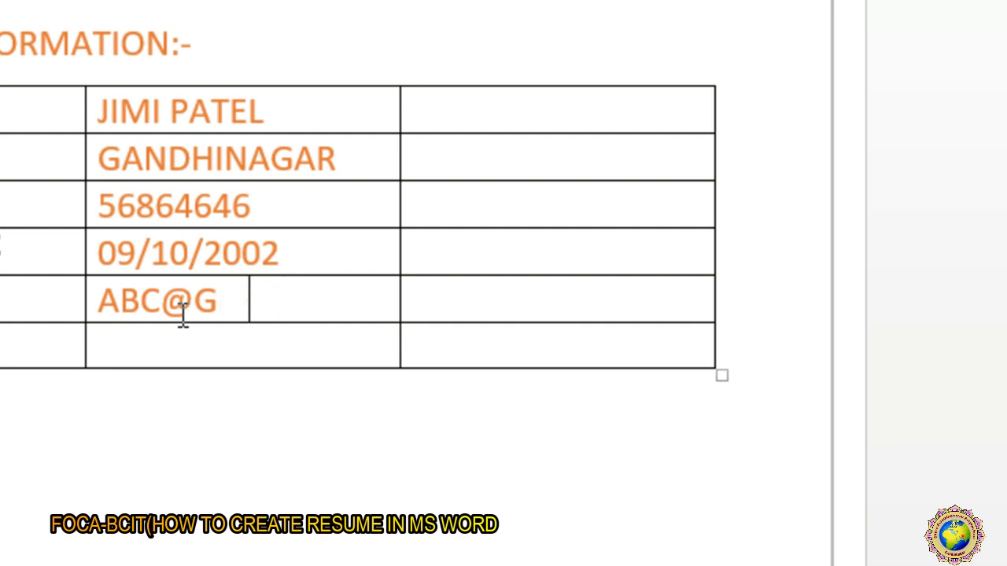
key("BackSpace")
key("BackSpace")
key("BackSpace")
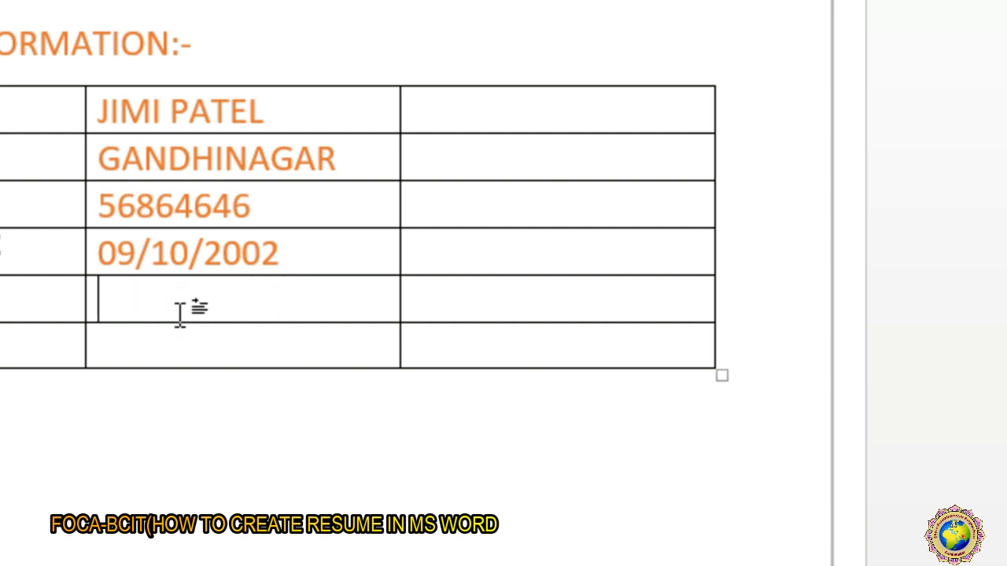
type("abc")
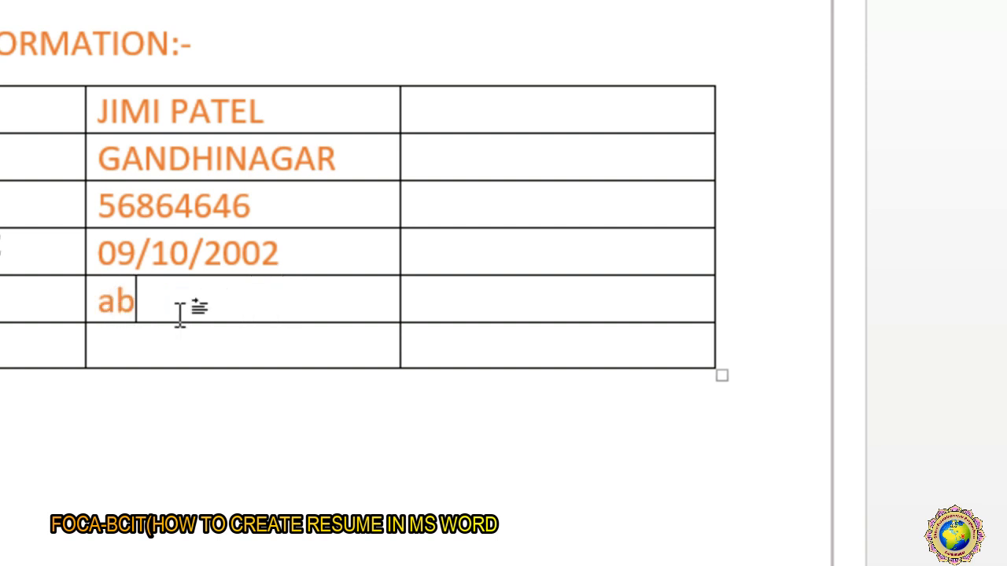
type("@")
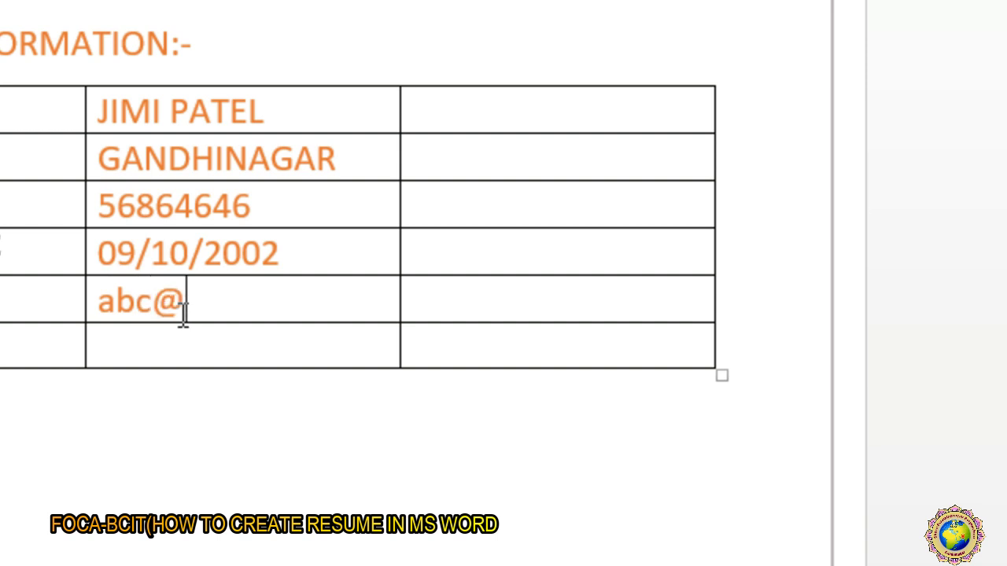
type("gmail.com")
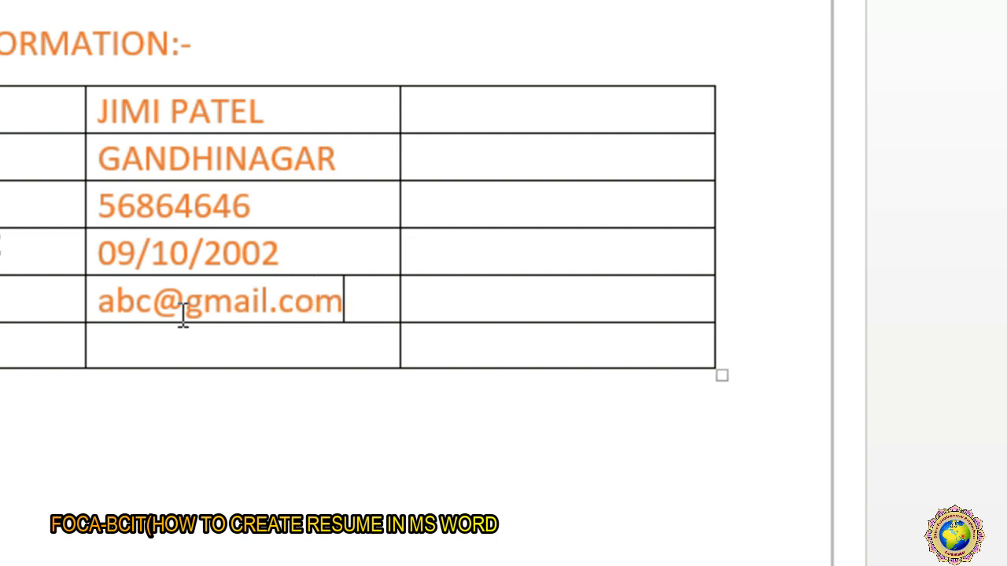
left_click(166, 337)
type("FEMALE")
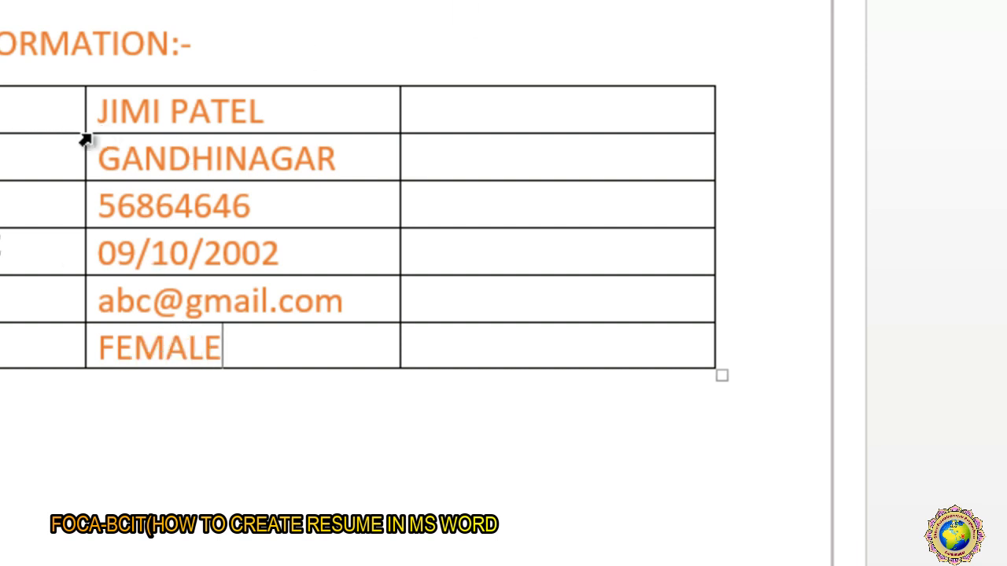
Step: Make the six detail cells, name through FEMALE, black Constantia at size 14
mouse_move(108, 102)
left_mouse_down()
mouse_move(180, 225)
mouse_move(209, 342)
left_mouse_up()
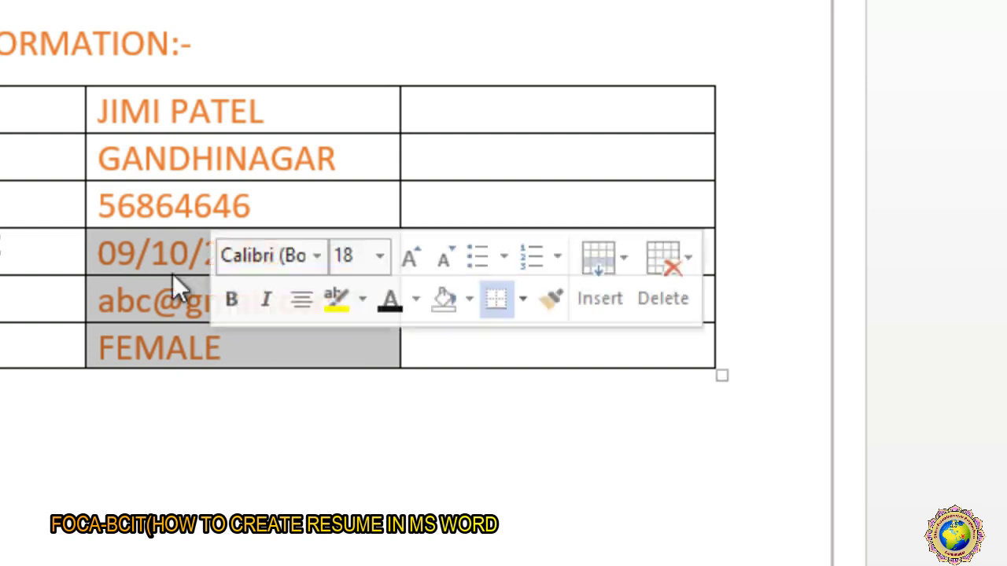
left_click_drag(101, 108, 195, 338)
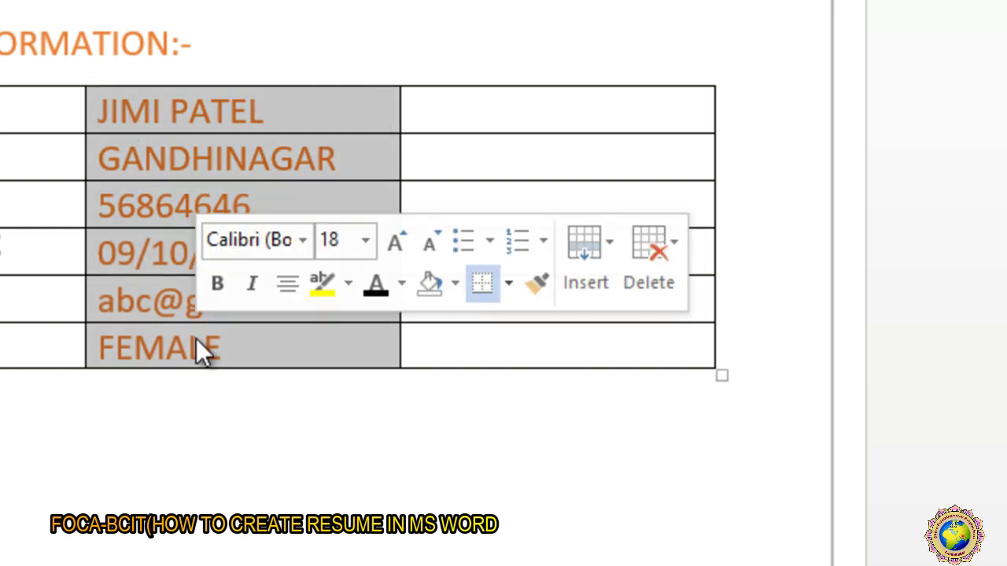
left_click(389, 290)
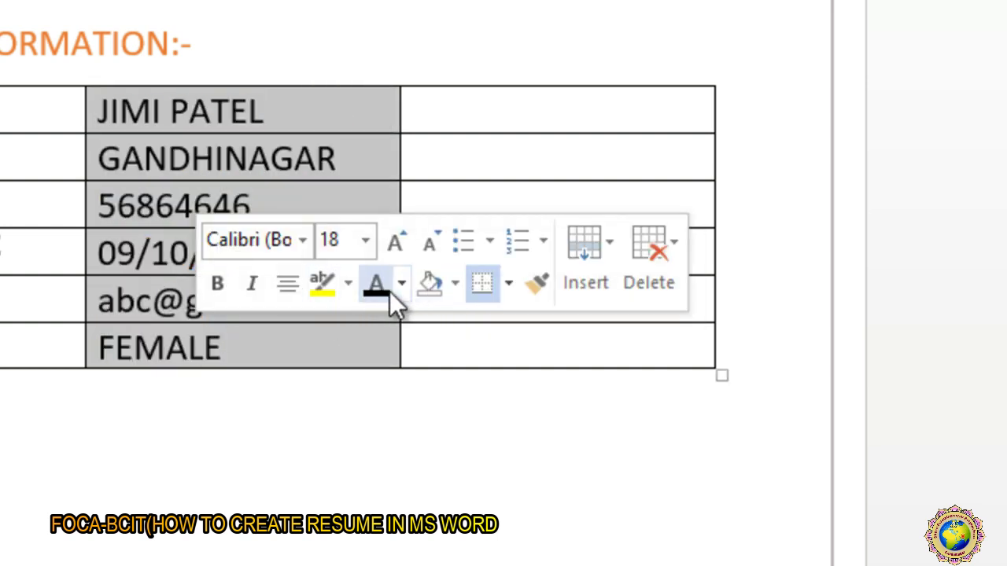
left_click(533, 324)
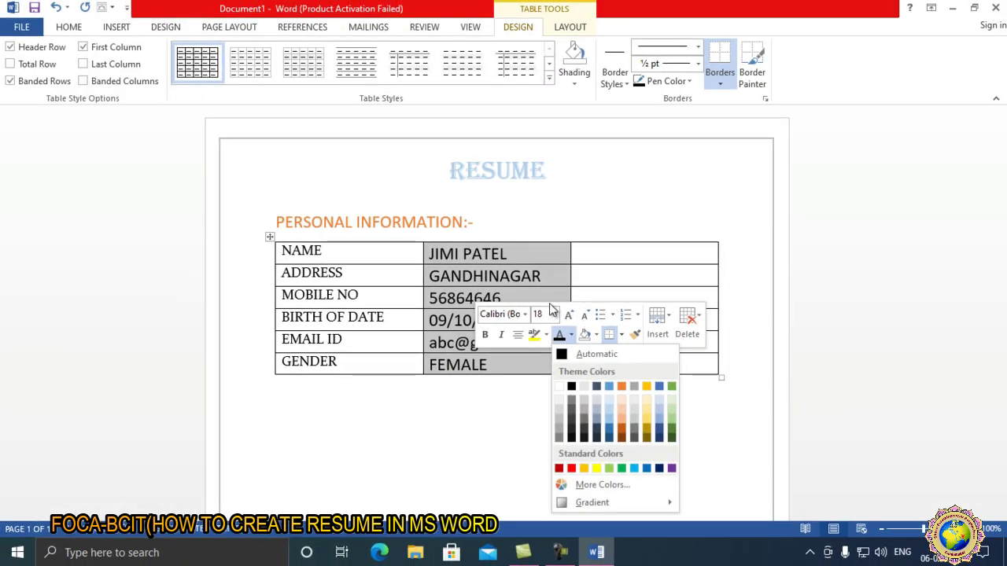
left_click(556, 314)
left_click(555, 314)
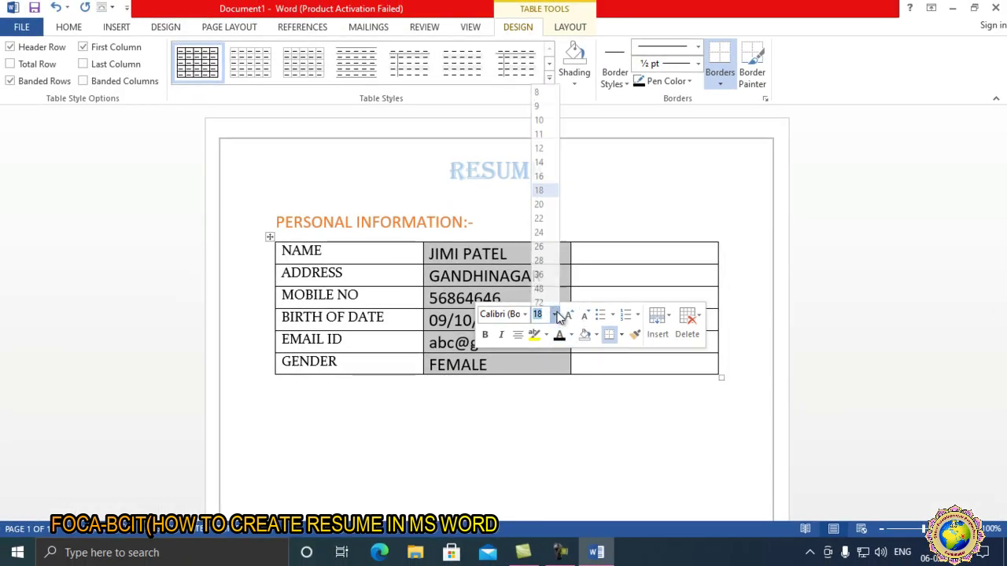
left_click(546, 161)
left_click(524, 314)
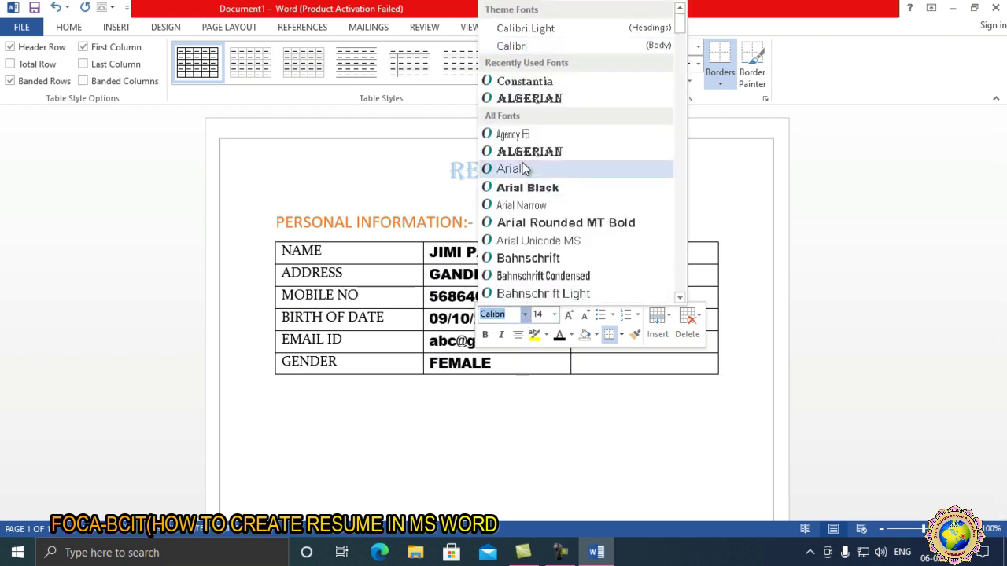
left_click(540, 81)
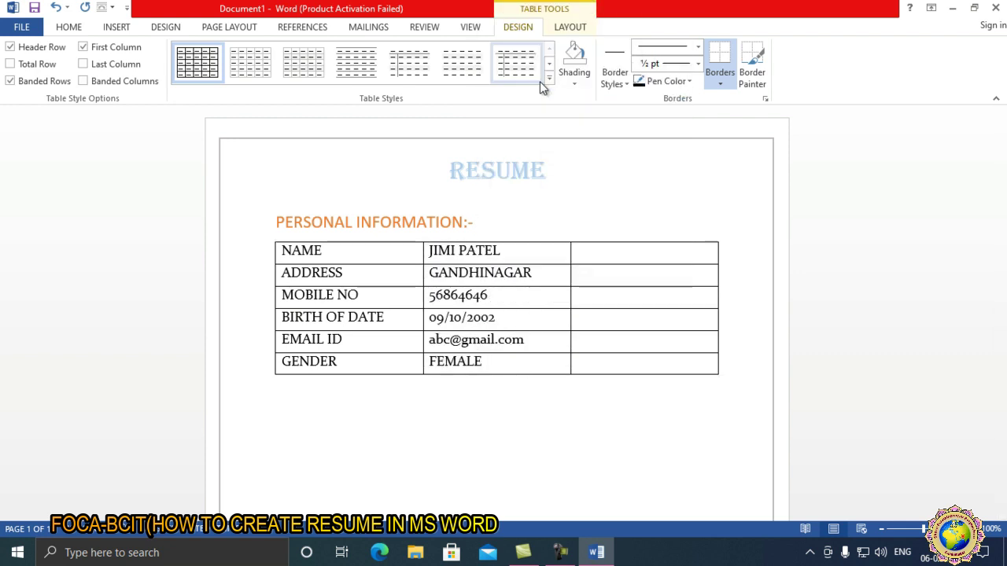
left_click(589, 258)
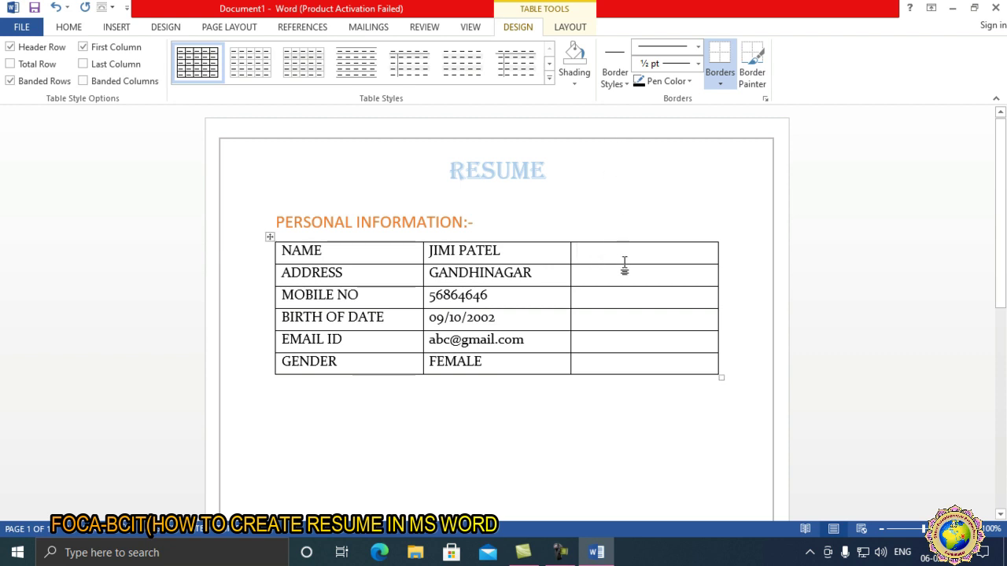
Step: Merge the six empty third-column cells into one tall cell
left_click_drag(585, 252, 633, 365)
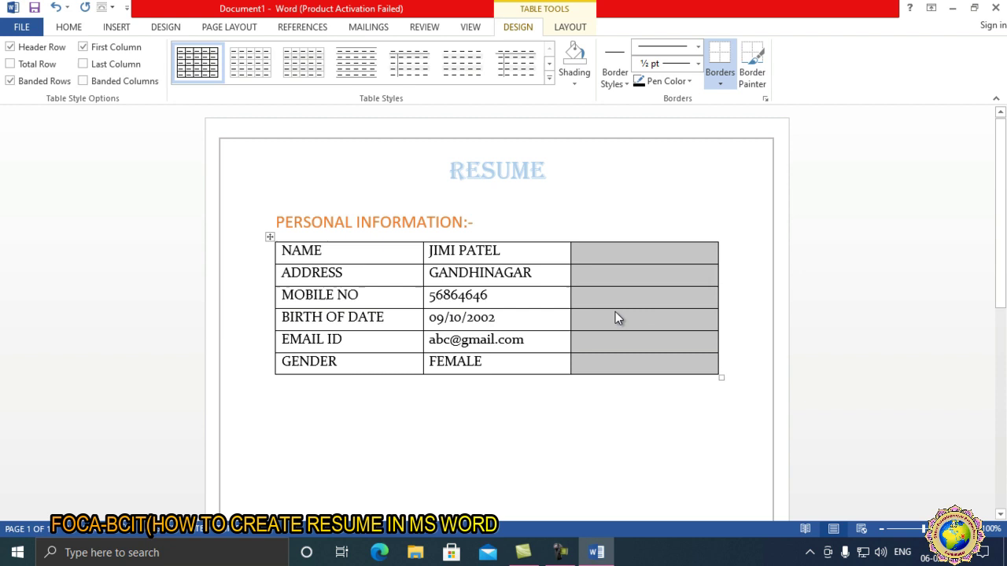
right_click(615, 311)
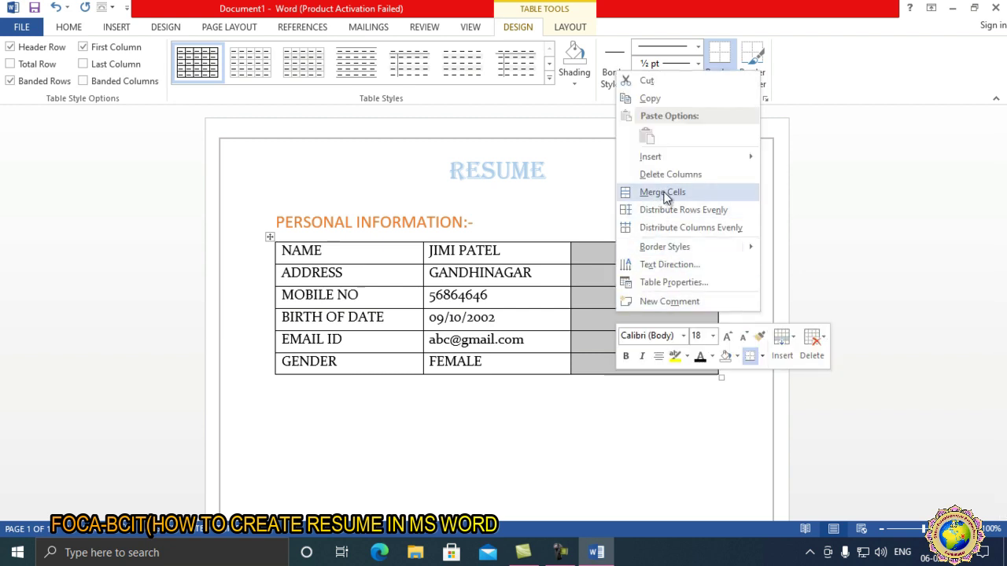
left_click(663, 193)
Step: Browse Saved Pictures, Pictures and a Desktop folder for a picture, then cancel without inserting
left_click(634, 305)
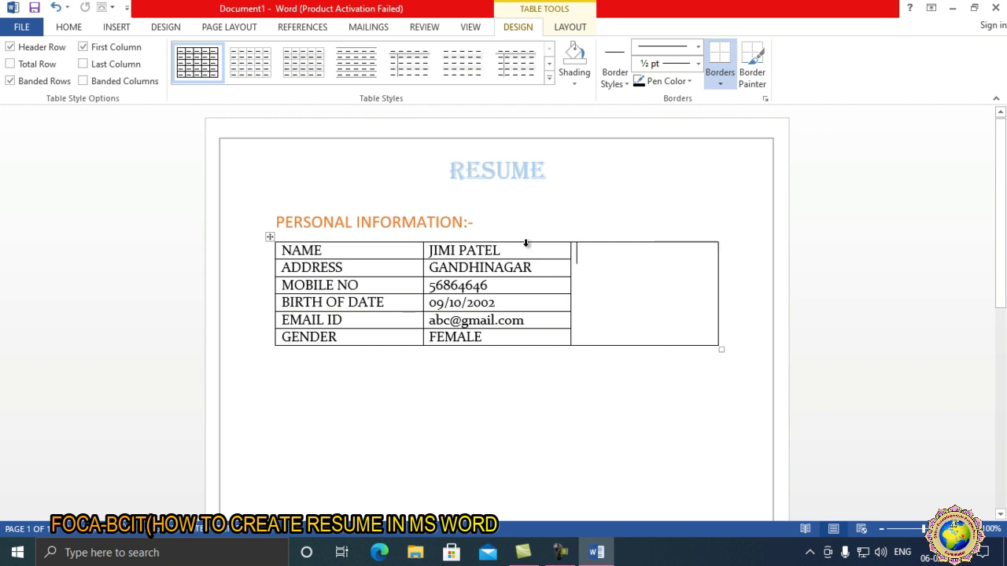
left_click(116, 27)
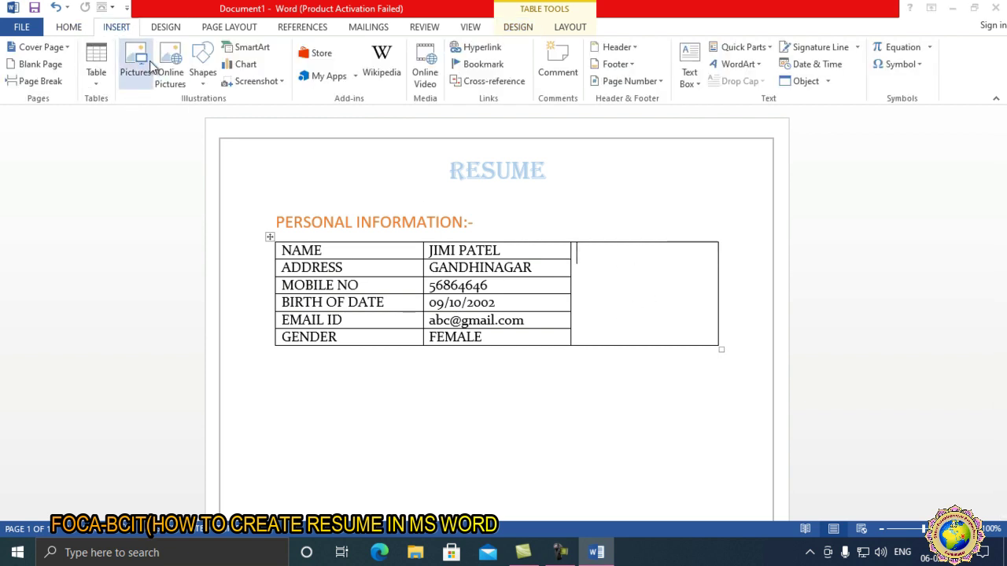
left_click(150, 61)
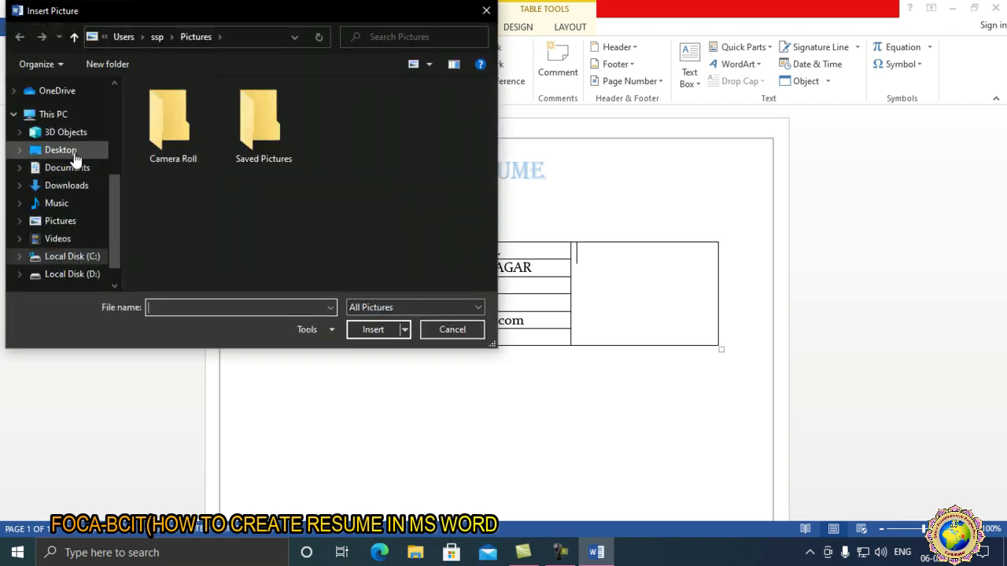
double_click(264, 130)
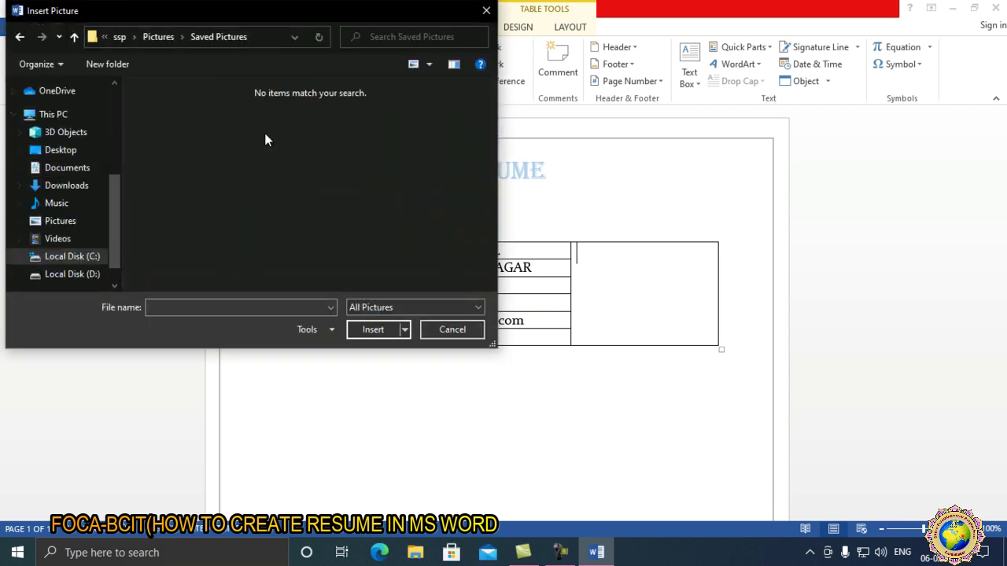
left_click(62, 221)
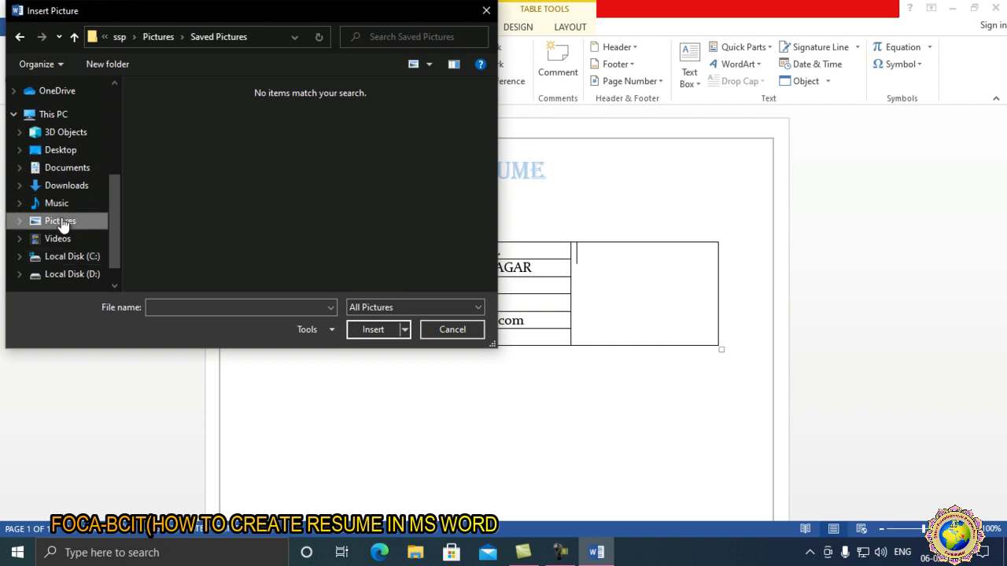
left_click(71, 151)
double_click(172, 123)
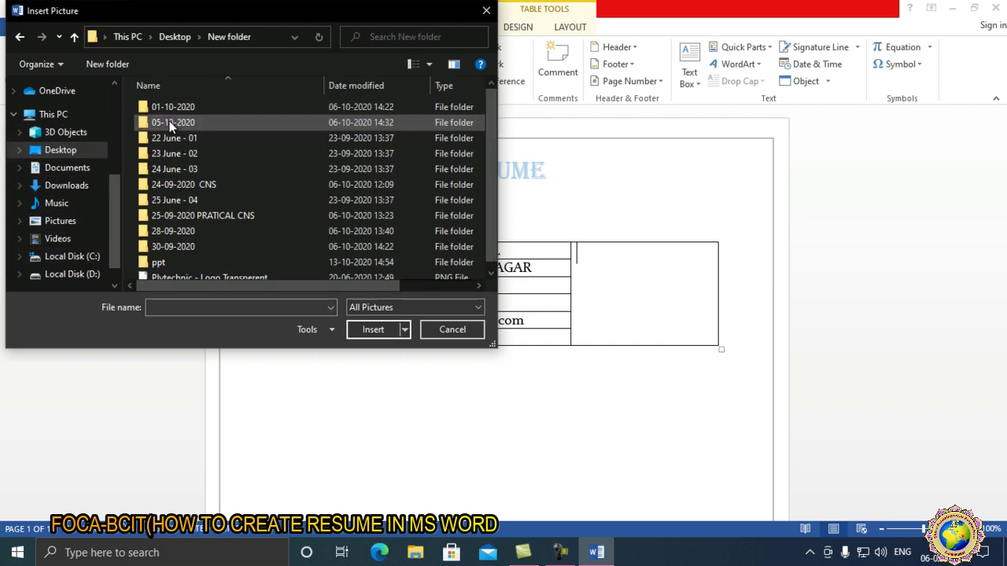
left_click(488, 9)
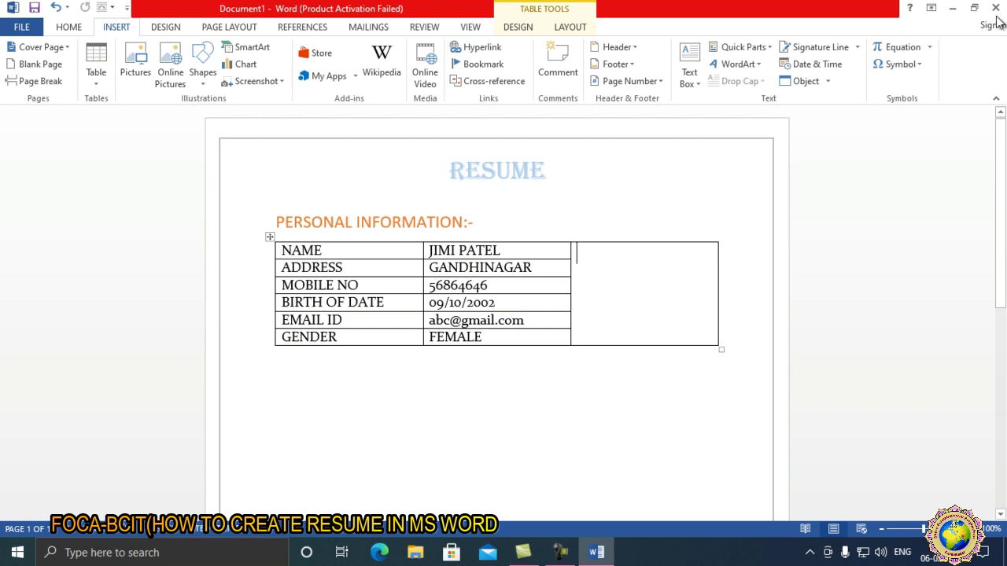
left_click(952, 10)
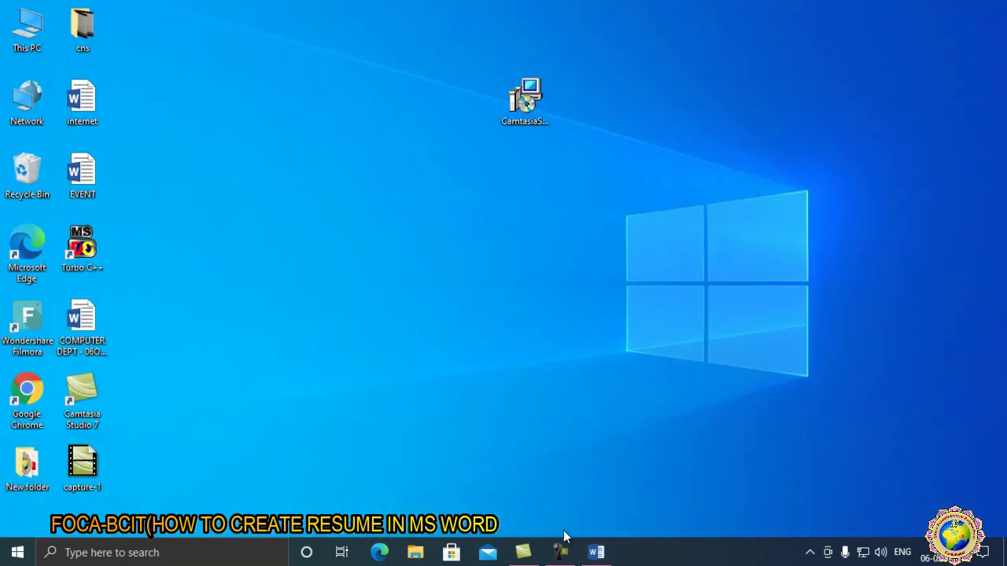
double_click(35, 403)
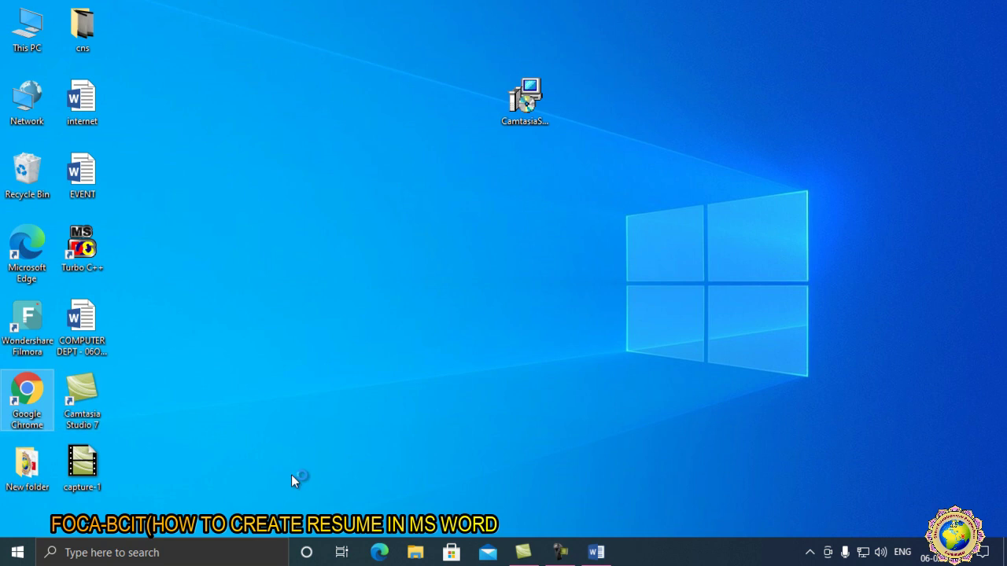
left_click(596, 552)
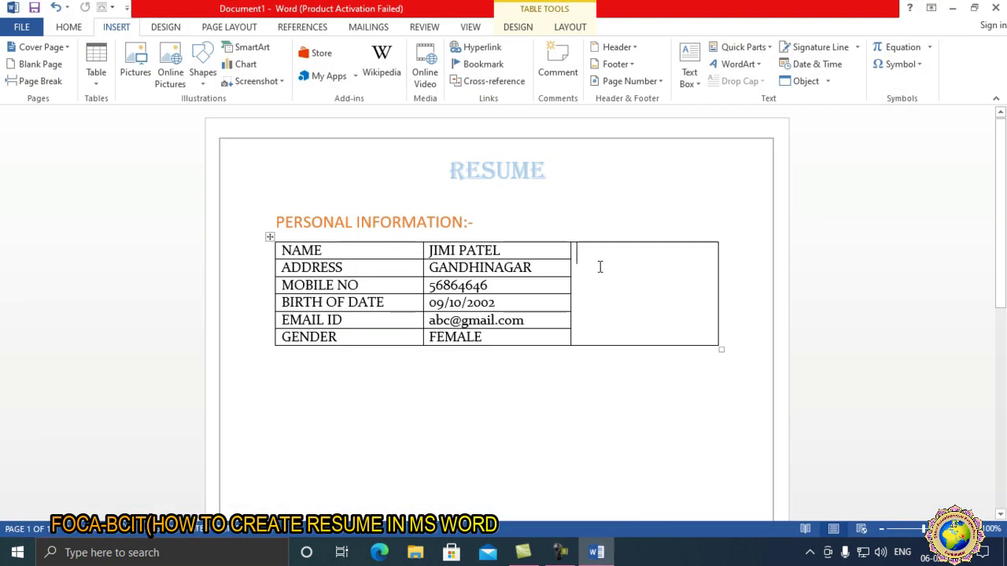
Step: Start a new paragraph below the table and type EDUCATION QULIFICATION:-
left_click(631, 370)
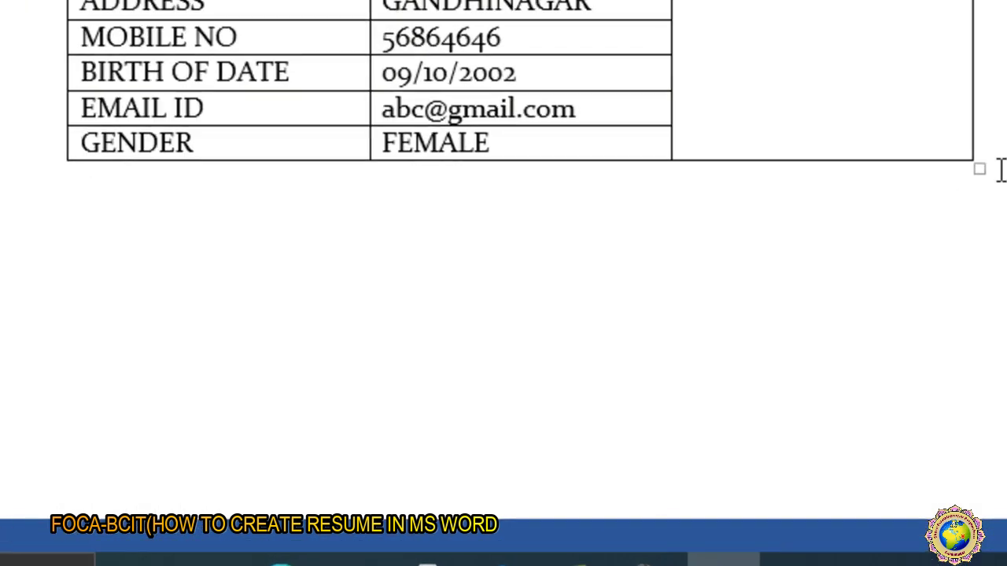
key("Return")
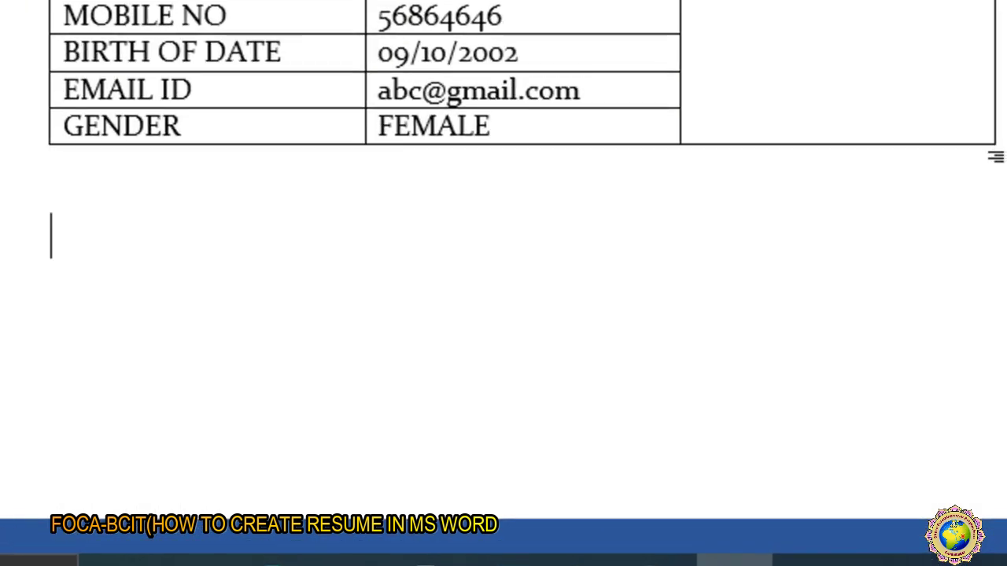
type("E")
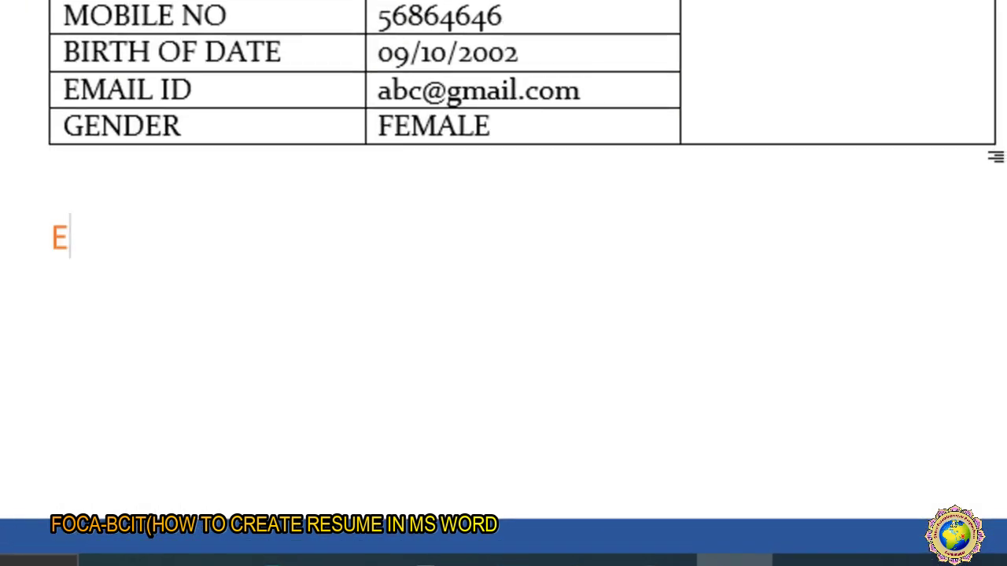
type("DUCATION QULIFICATION")
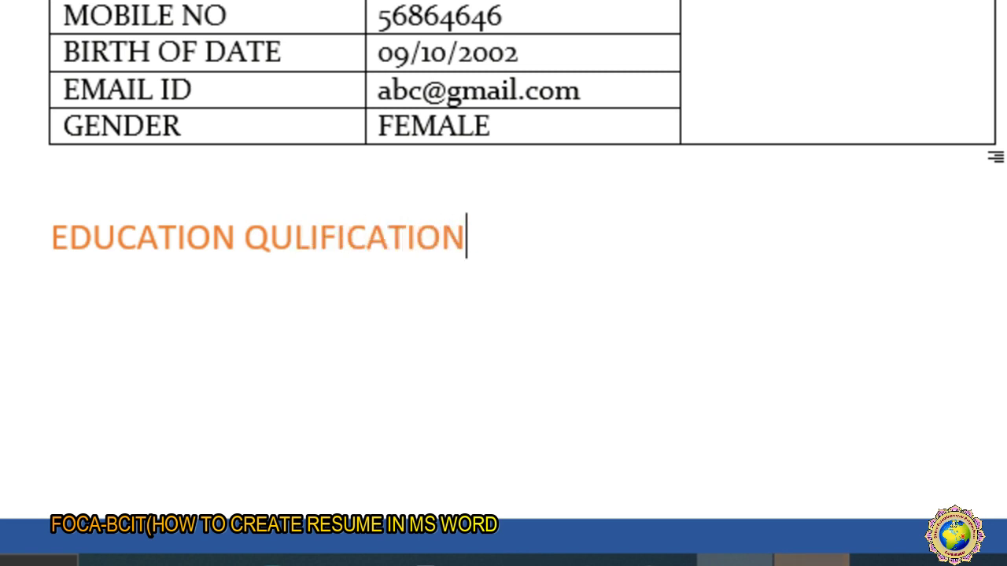
type(":-")
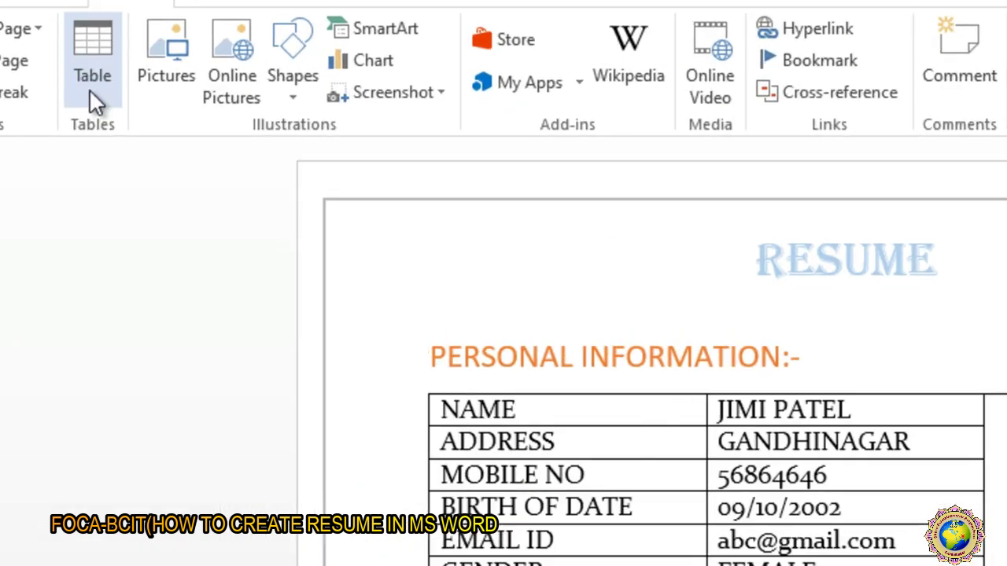
Step: Insert a 4x3 table under the education heading with headers SR NO, STANDARD, BOARD, PERCANTAGE
left_click(94, 88)
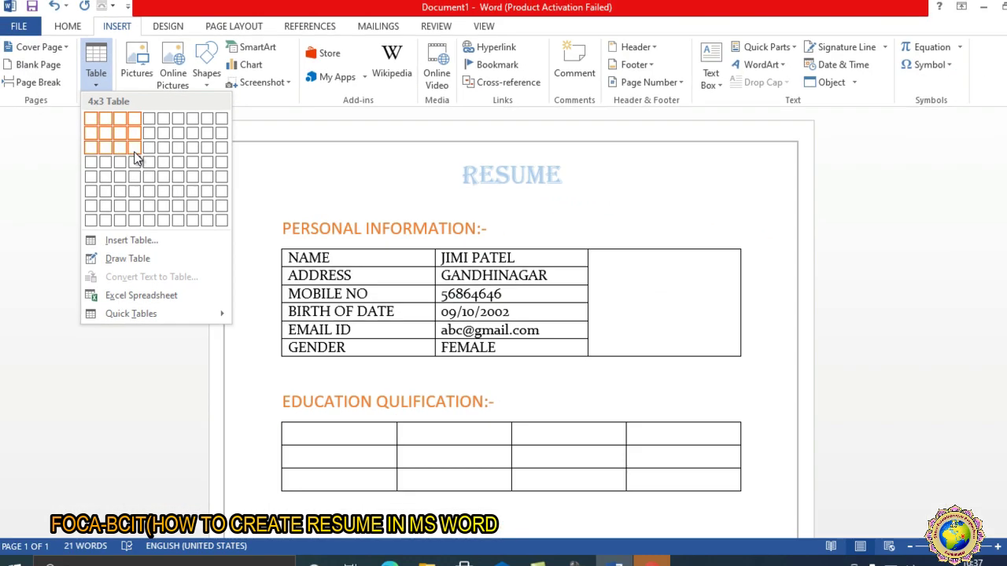
left_click(135, 149)
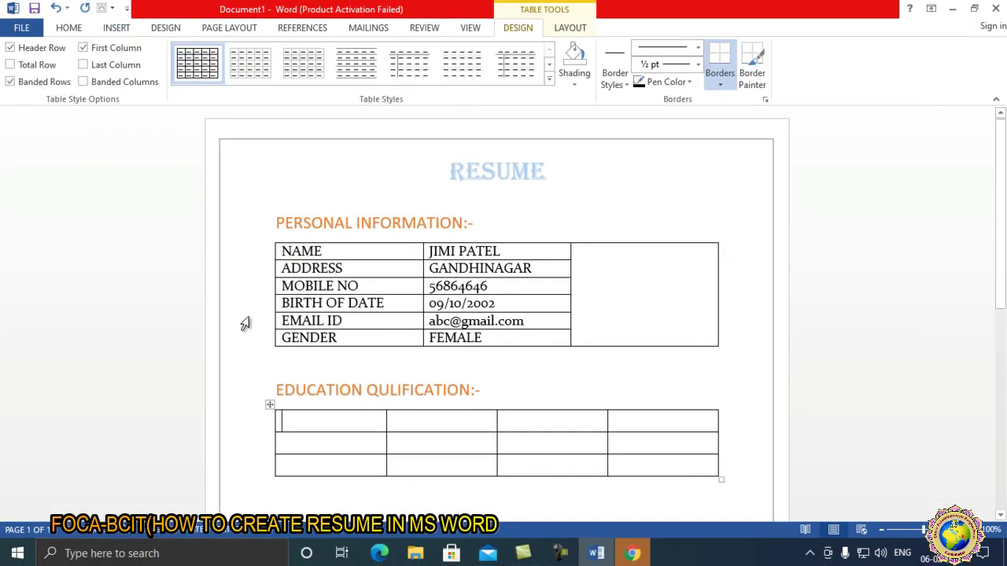
type("ST")
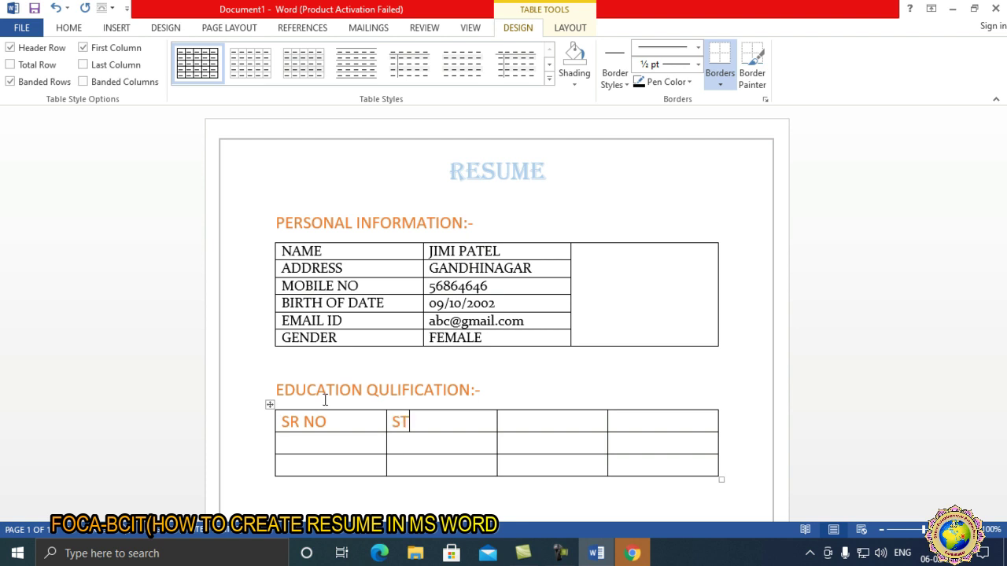
type("ANDARD")
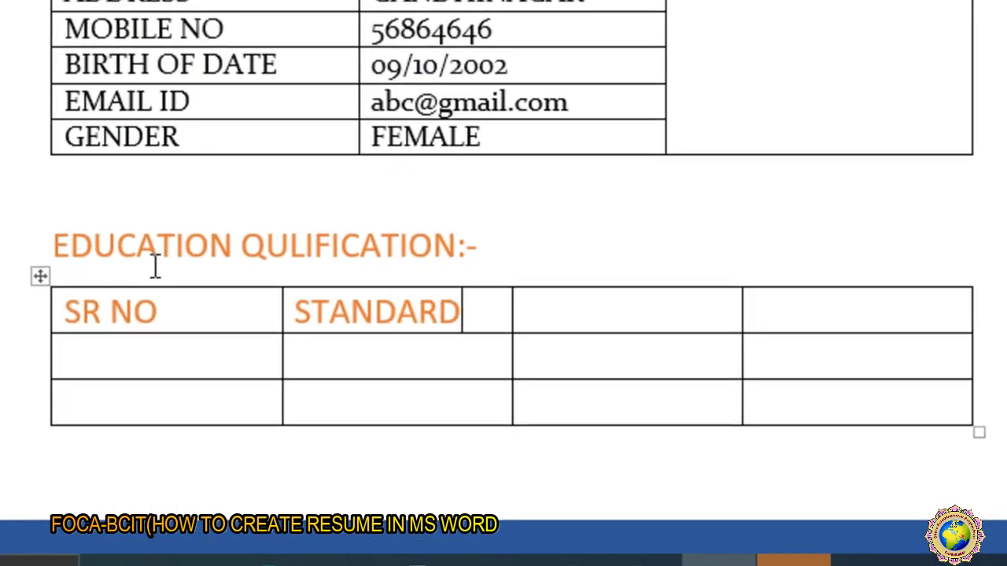
key("Tab")
type("BOARD")
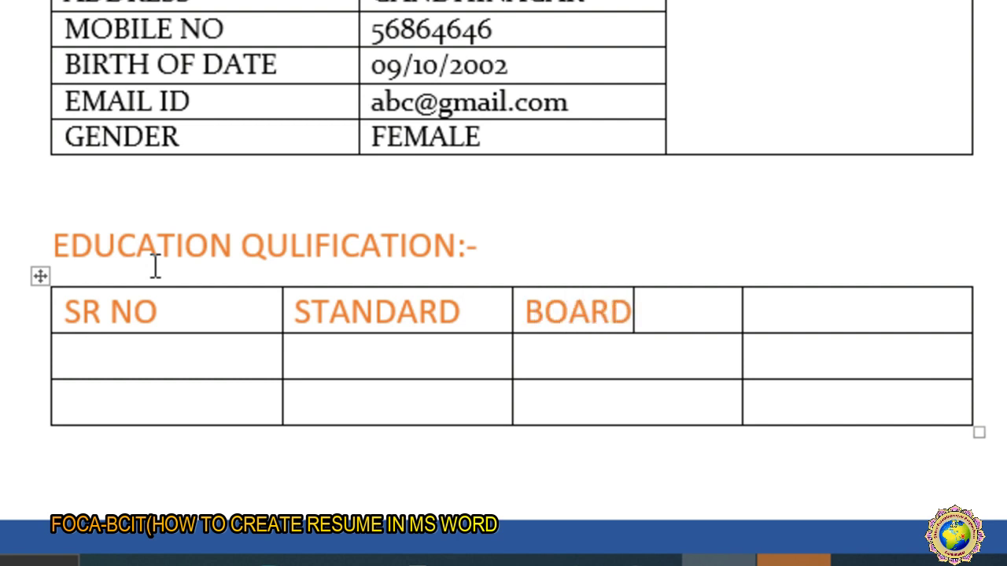
key("Tab")
type("percantage")
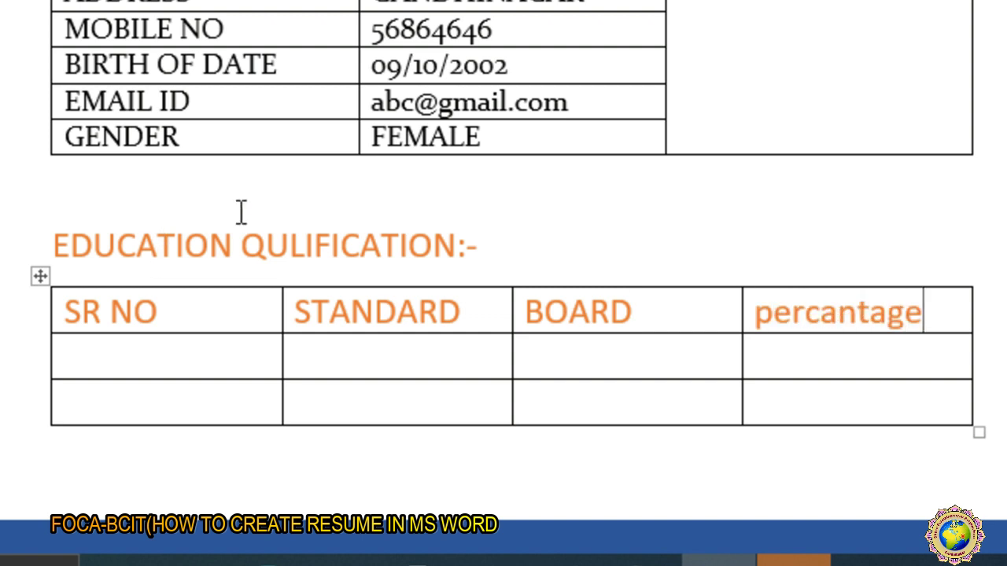
key("BackSpace")
key("BackSpace")
key("BackSpace")
key("BackSpace")
key("BackSpace")
key("BackSpace")
key("BackSpace")
key("BackSpace")
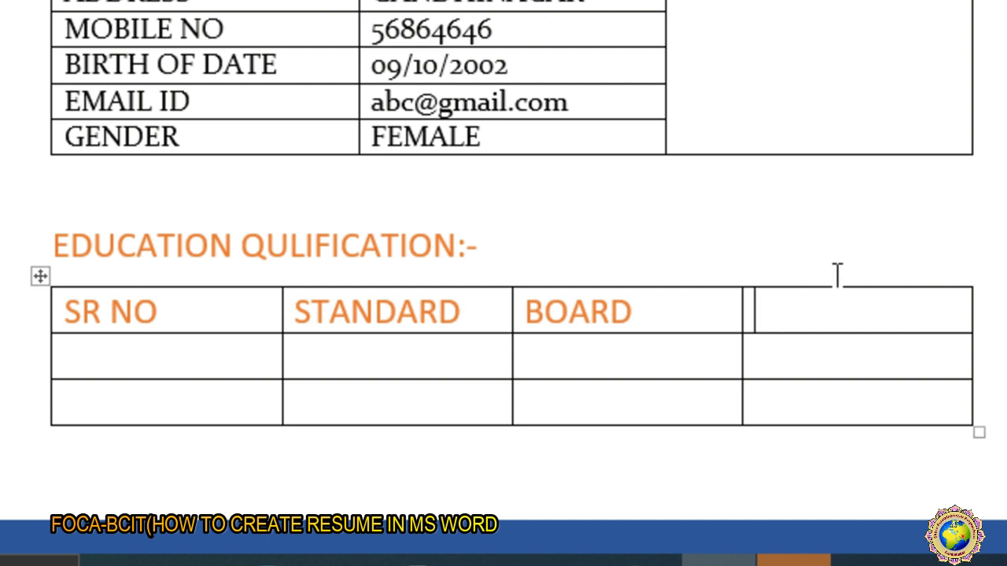
type("PERCANTAGE")
Step: Fill row 1 with 1, 10TH, HSC, 76%2 and enter 2 in row 2
left_click(121, 346)
type("1")
left_click(334, 346)
type("10TH")
left_click(551, 358)
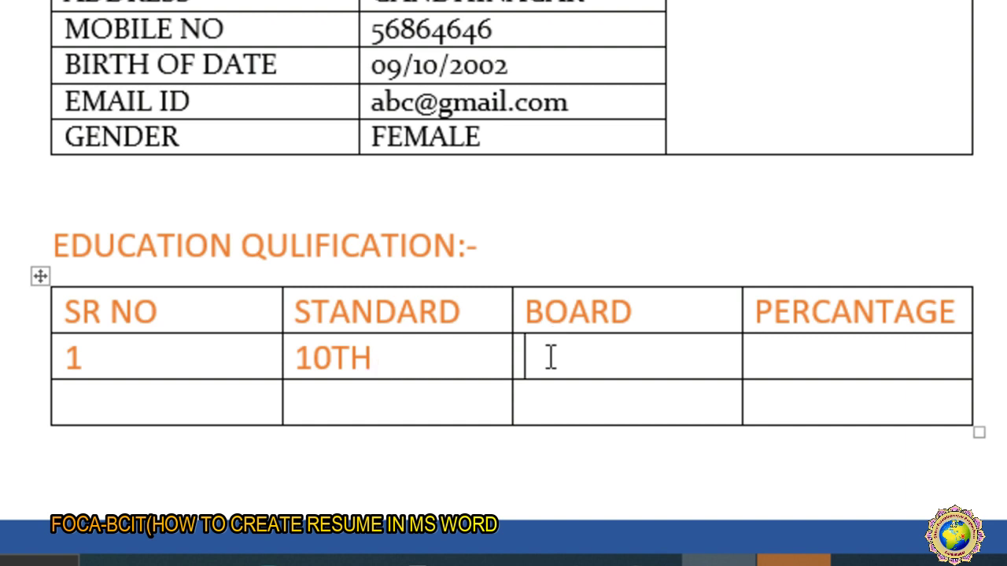
type("HSC")
left_click(797, 350)
type("76")
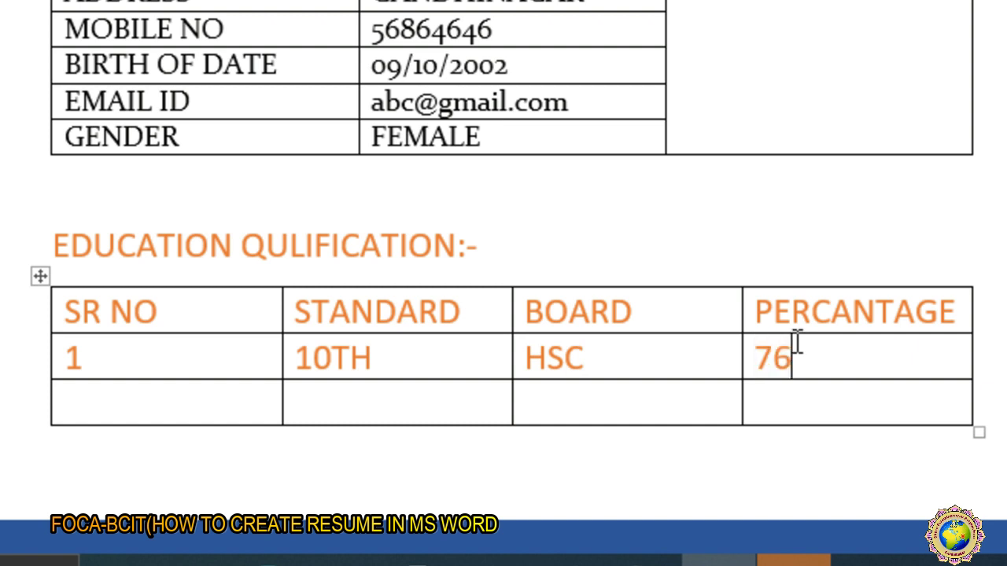
type("%")
type("2")
left_click(122, 404)
type("2")
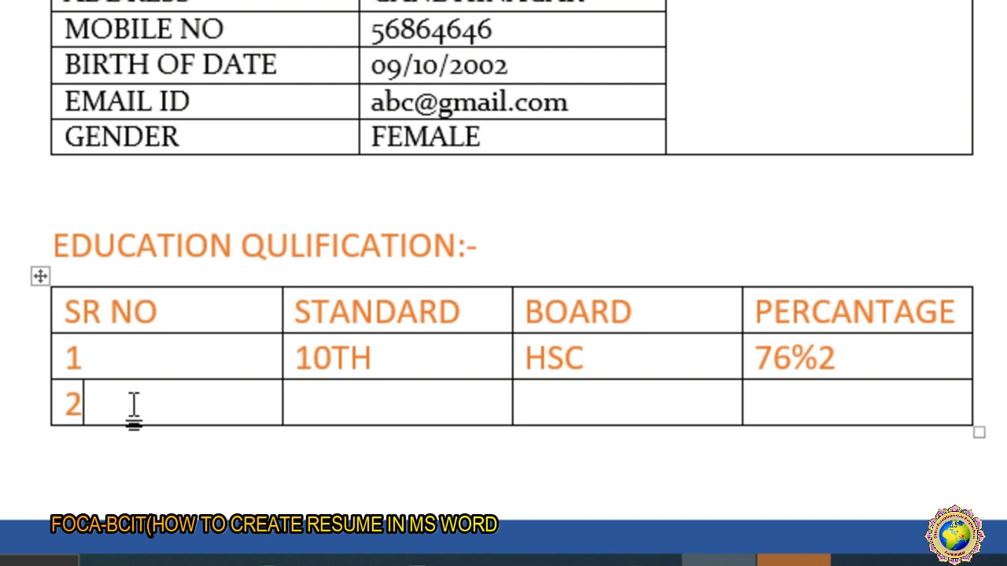
scroll(455, 372, "down", 2)
scroll(455, 371, "down", 1)
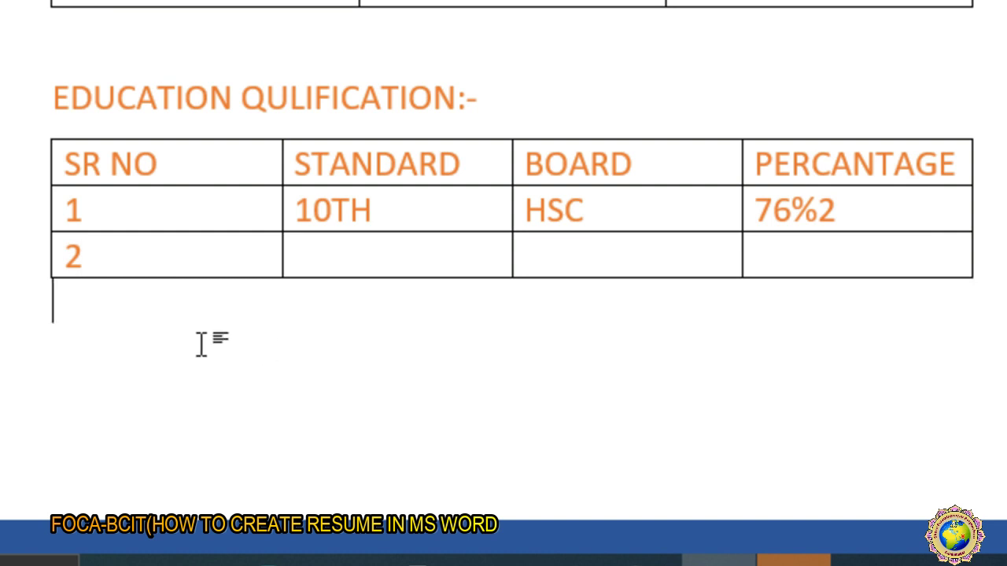
Step: Type a HOBBY:- heading below the education table and insert a 2x2 table under it
key("Return")
type("HOBB")
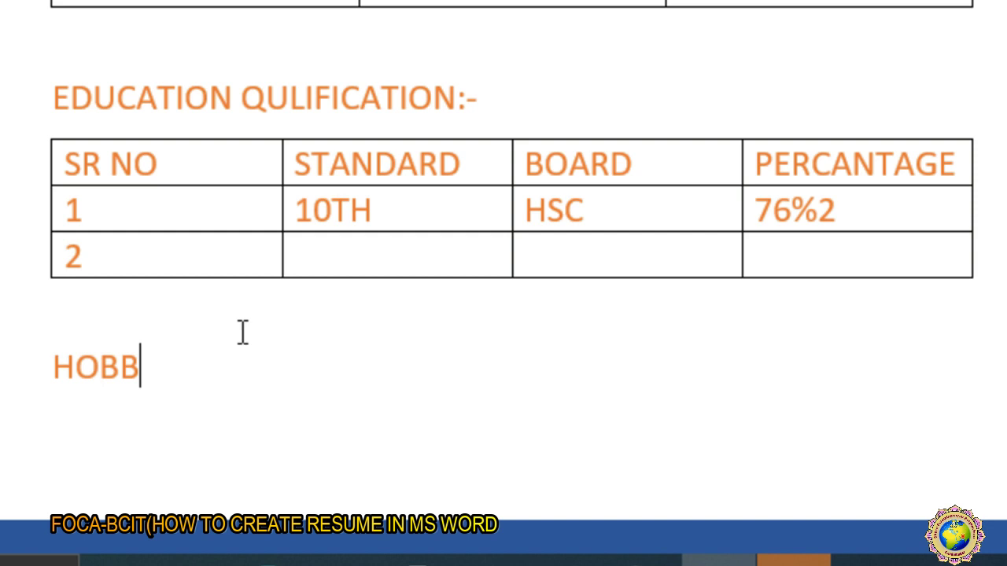
type("Y")
type(":-")
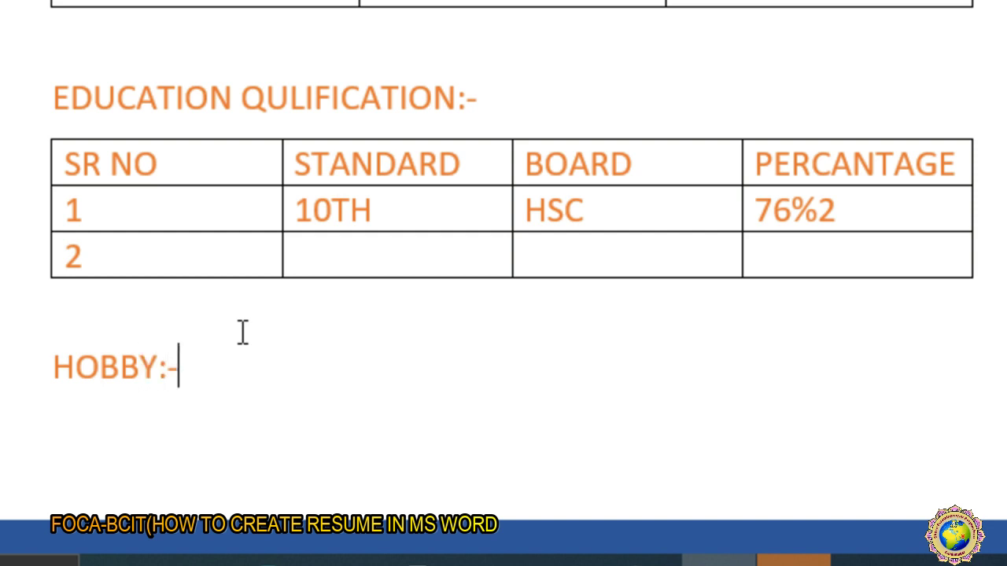
key("Return")
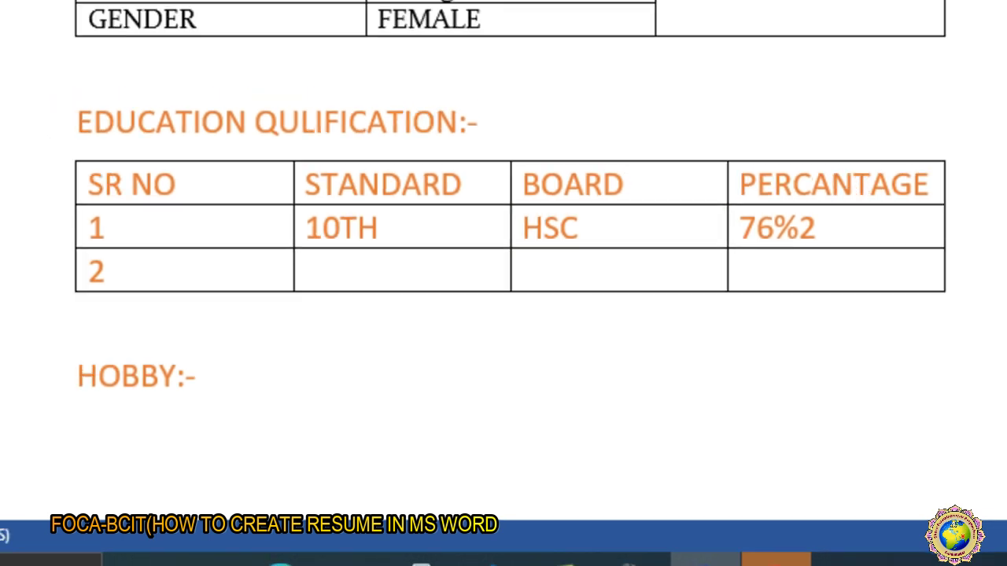
left_click(107, 29)
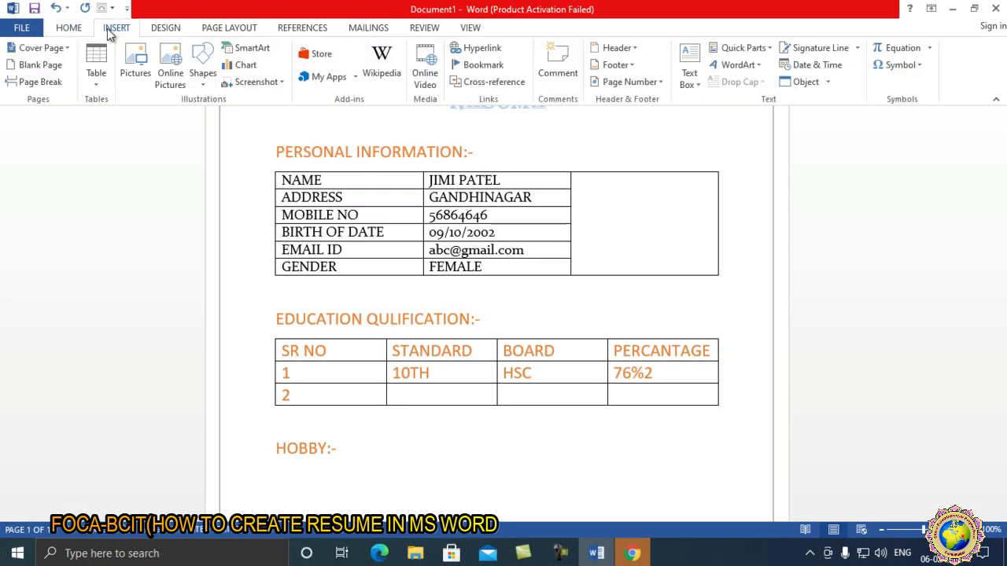
left_click(97, 84)
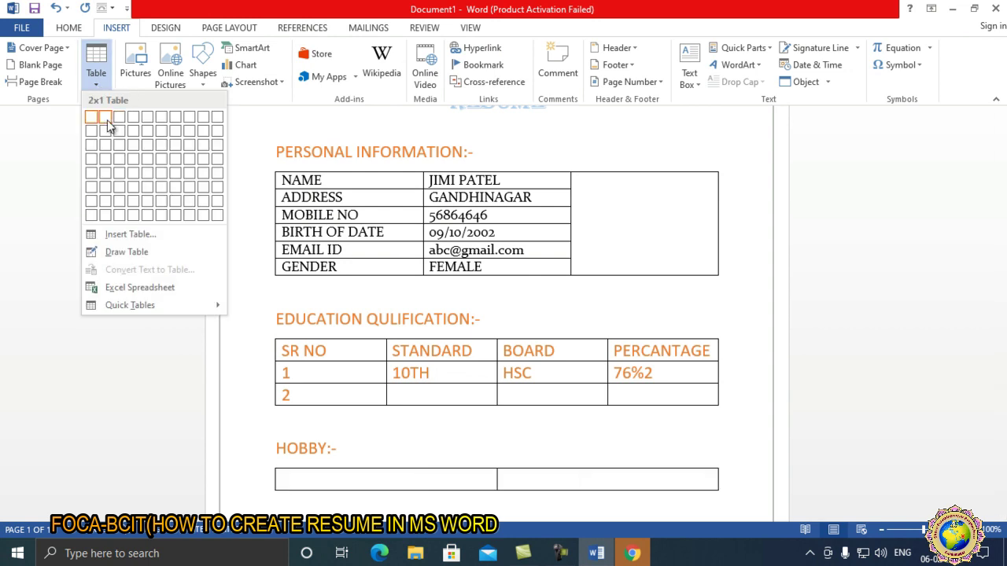
left_click(105, 133)
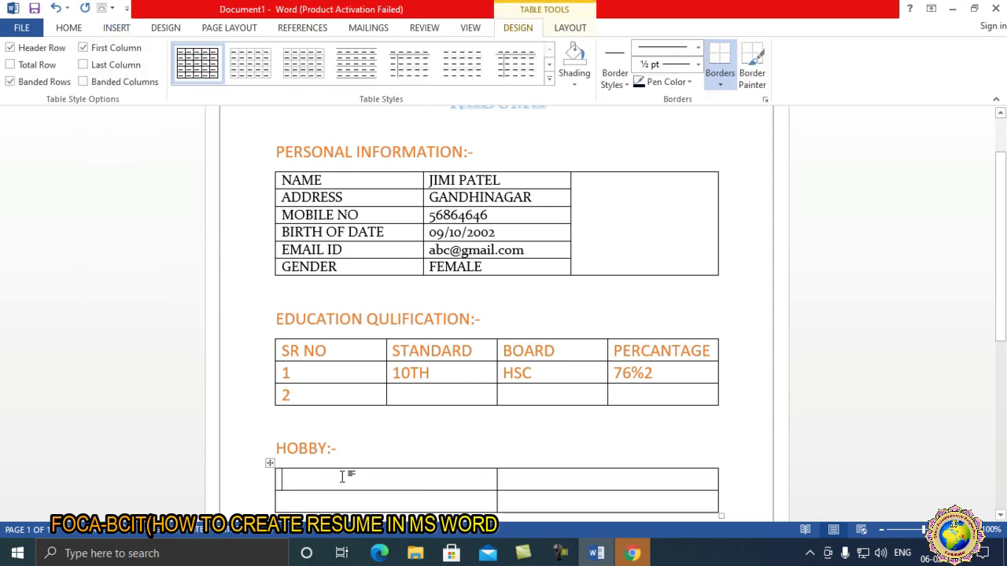
Step: Fill the hobby table with READING, WATCHING in row 1 and PLAYING, SPORTS in row 2
type("REA")
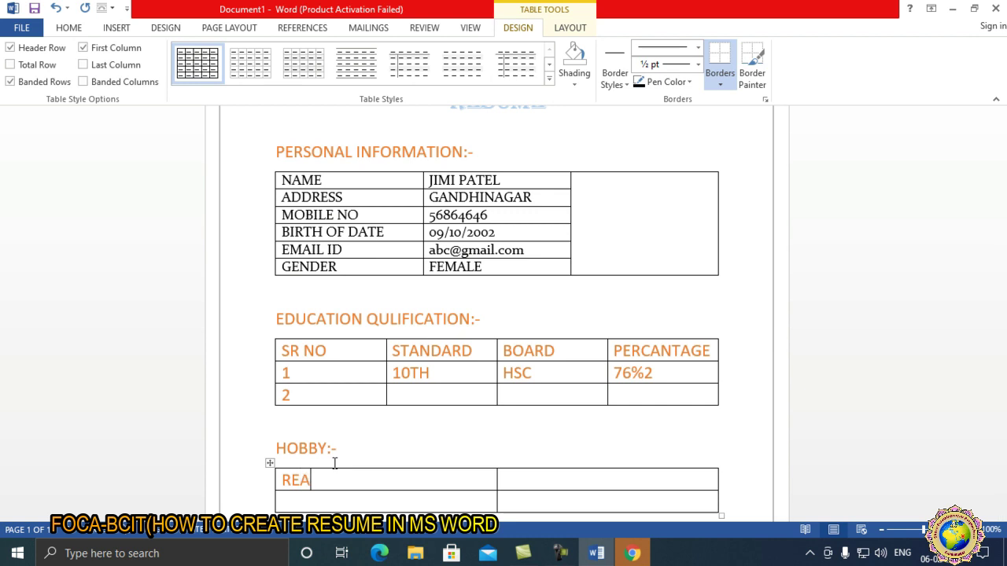
type("DING")
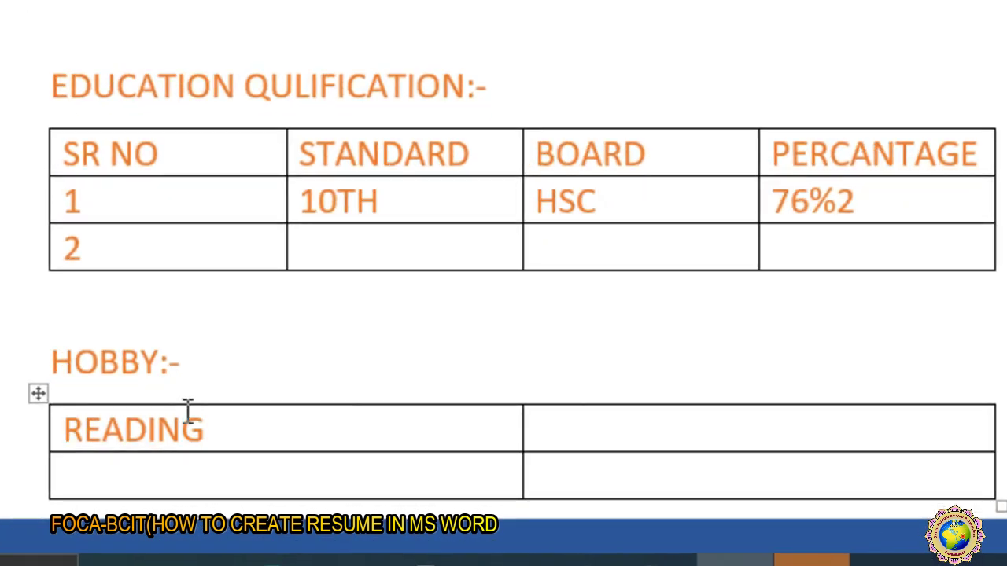
left_click(127, 481)
type("PLAYING")
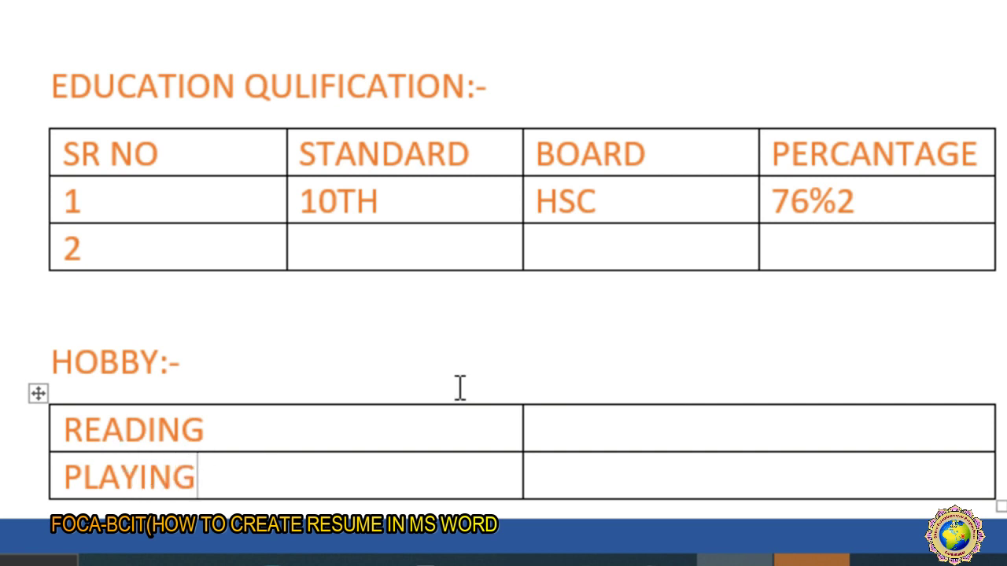
left_click(607, 444)
type("WATCHING")
left_click(606, 474)
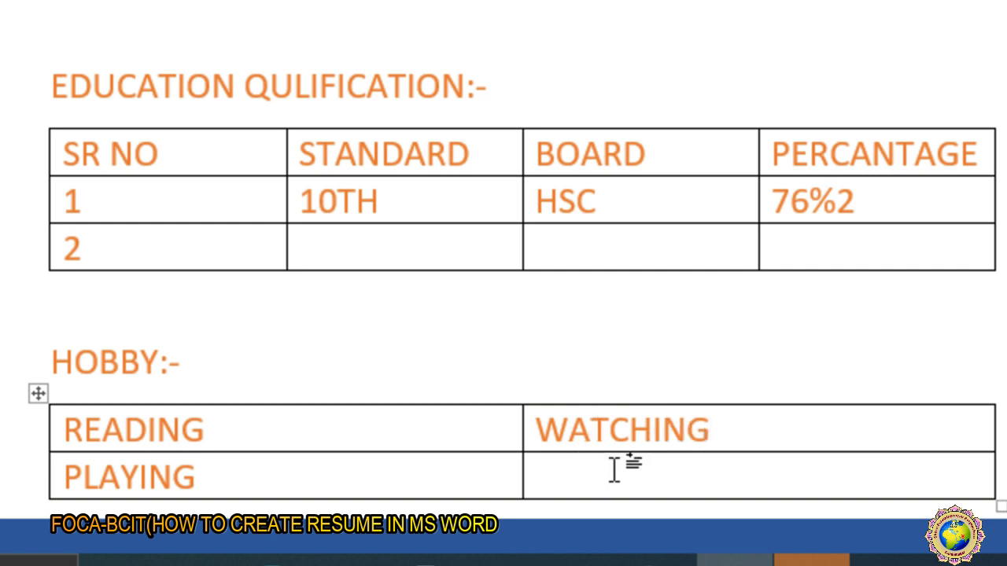
type("SPORTS")
Step: Make the education table's header row black 16 pt Constantia
scroll(530, 188, "down", 1)
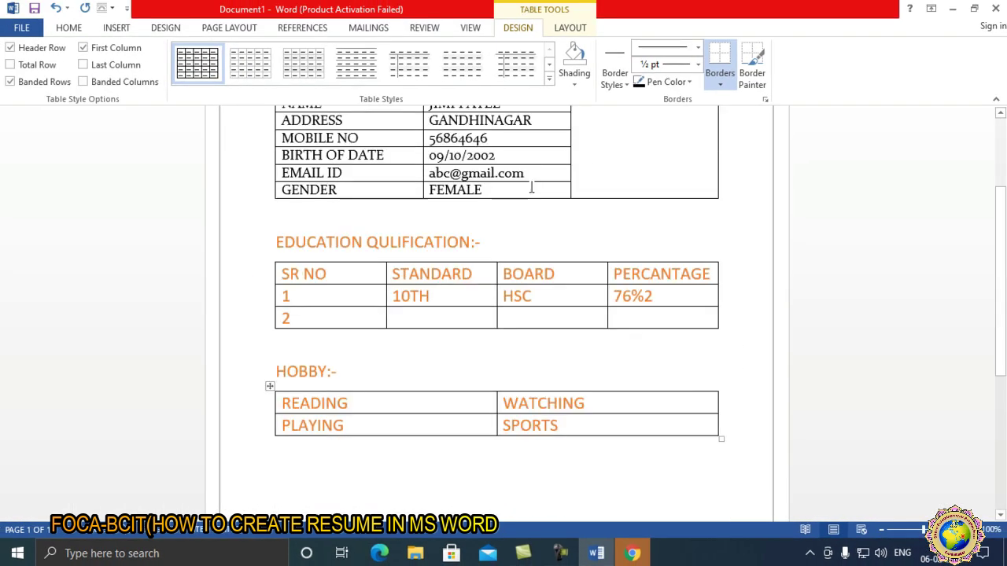
scroll(393, 260, "down", 1)
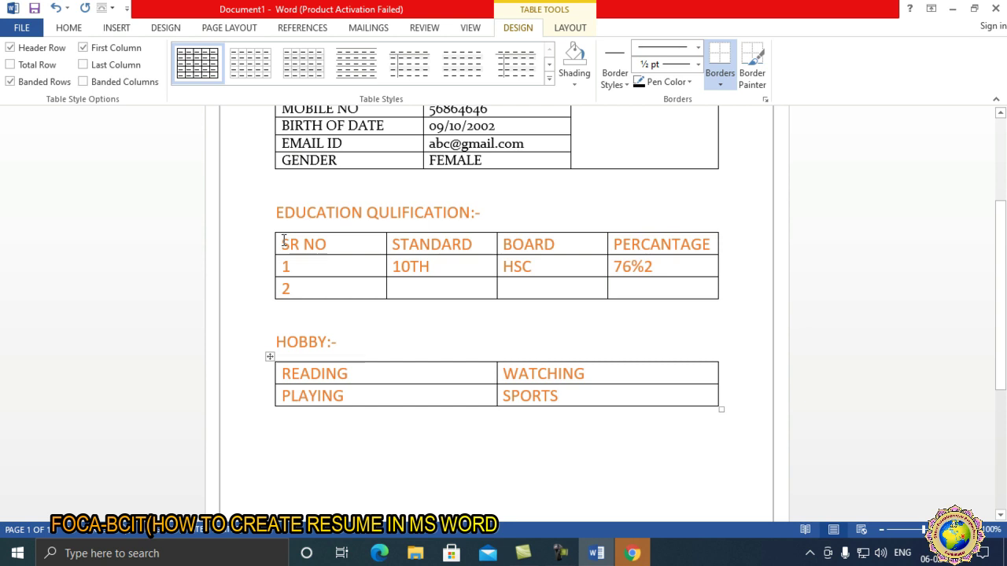
left_click_drag(282, 241, 673, 250)
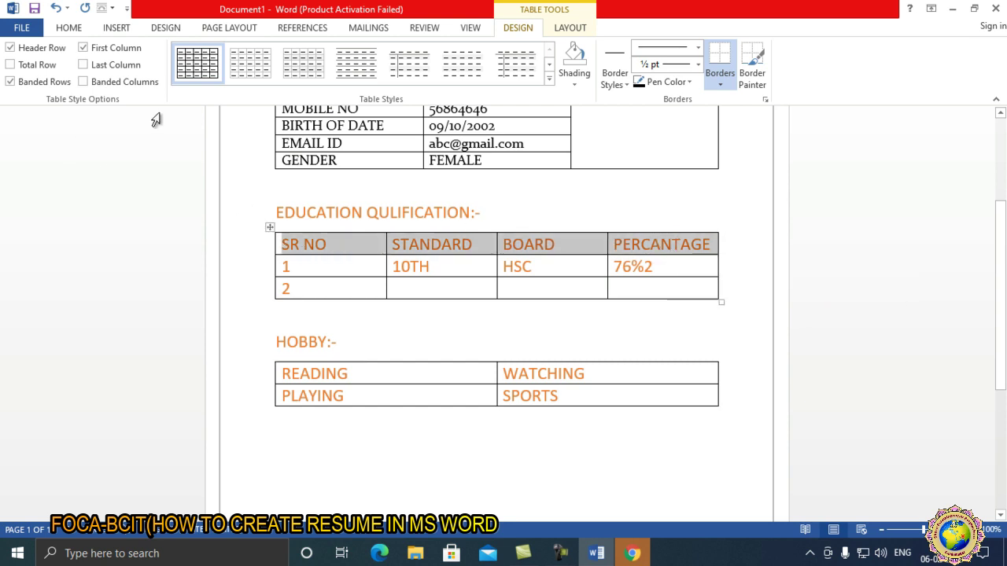
right_click(319, 248)
left_click(402, 218)
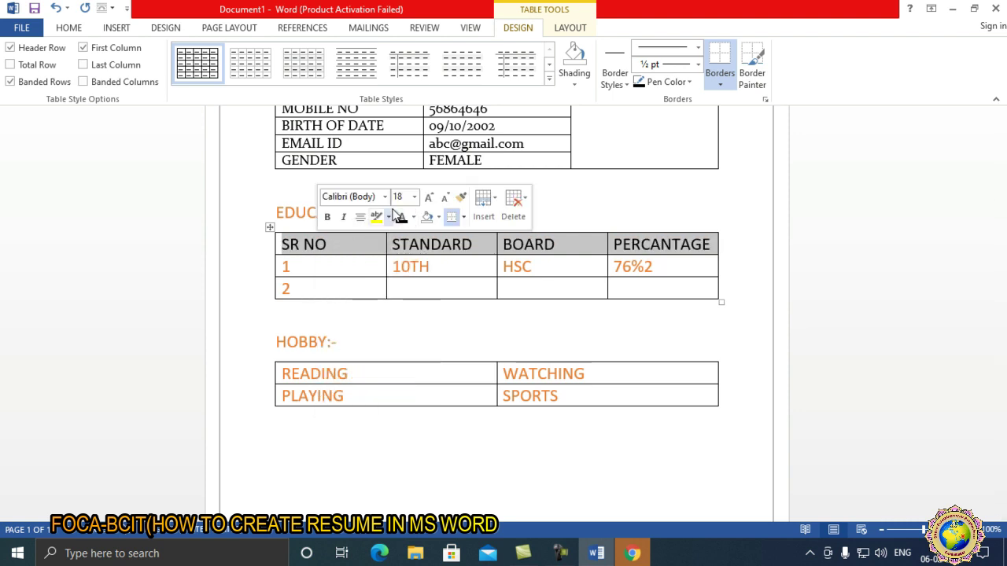
left_click(384, 197)
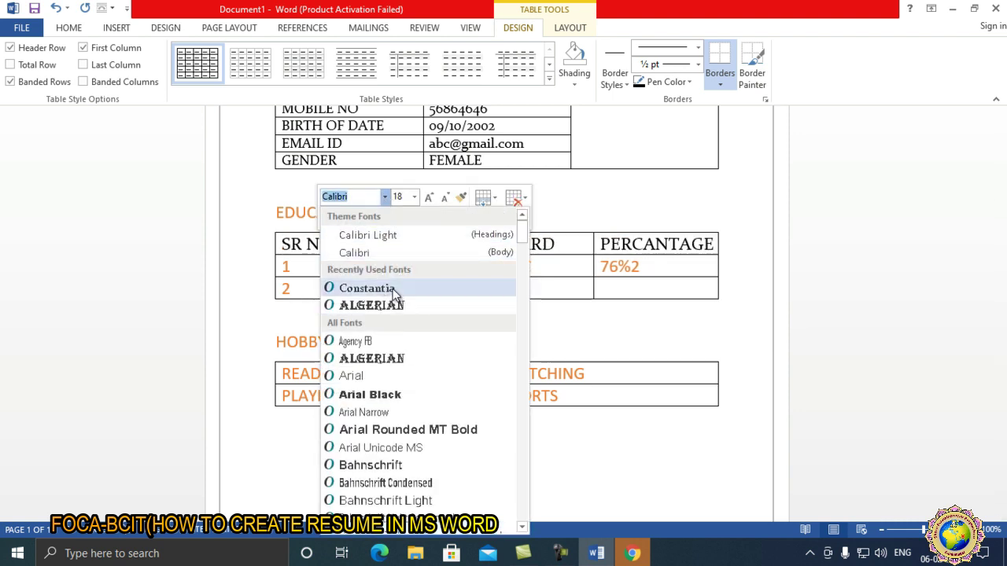
left_click(391, 289)
left_click(414, 197)
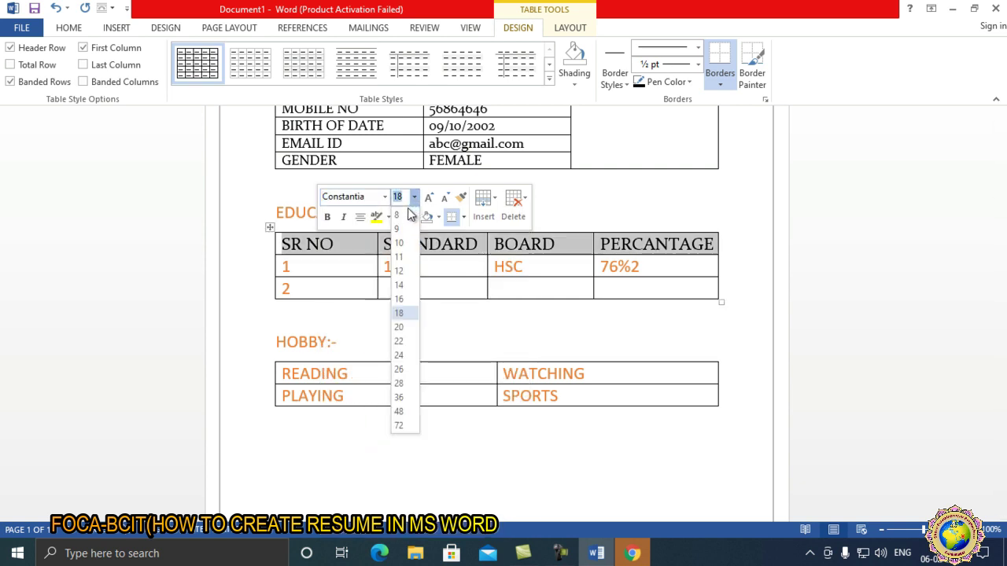
left_click(399, 299)
left_click(407, 308)
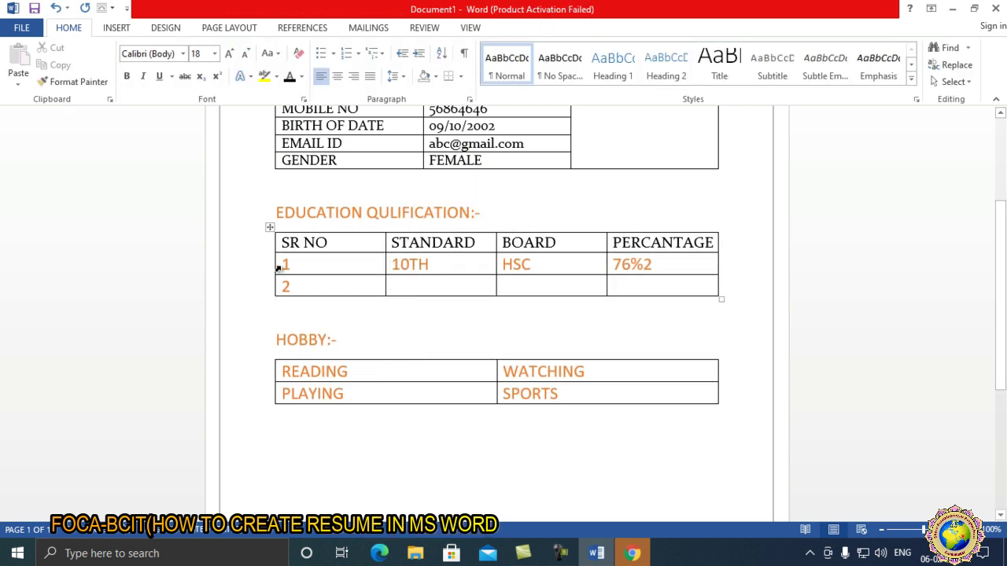
Step: Format the education table's two data rows as bold 14 pt Constantia
left_click(277, 269)
left_click_drag(284, 265, 610, 278)
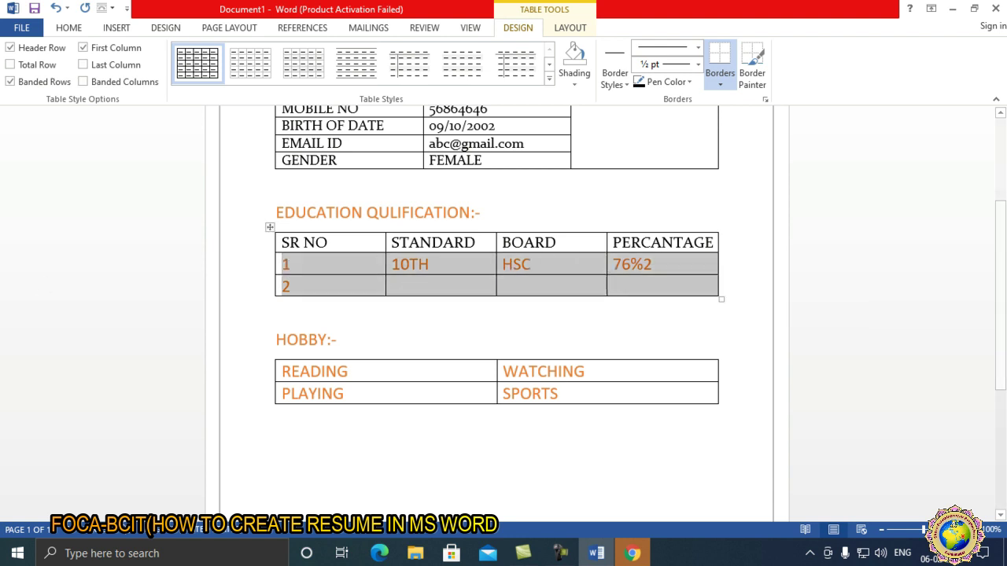
right_click(285, 287)
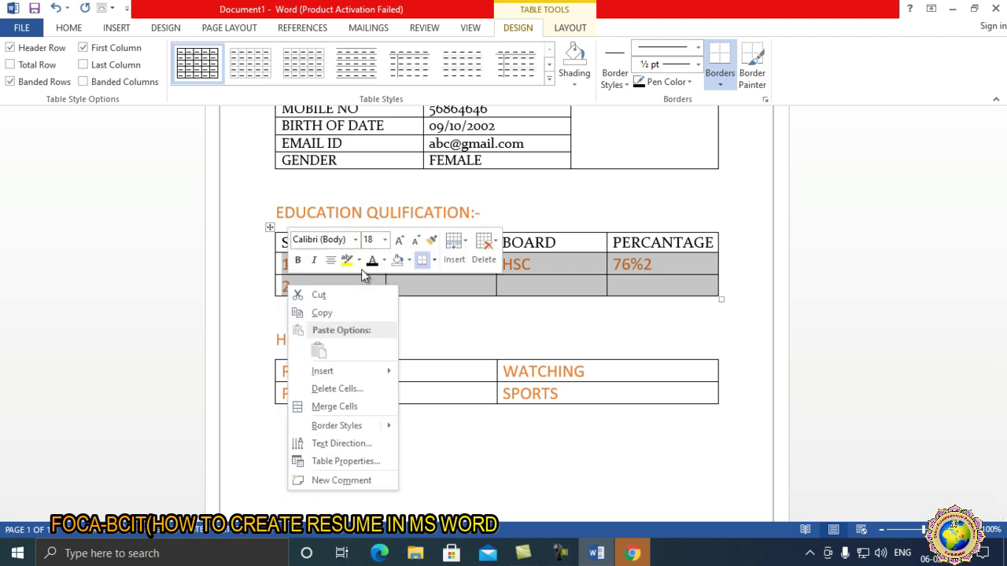
left_click(384, 240)
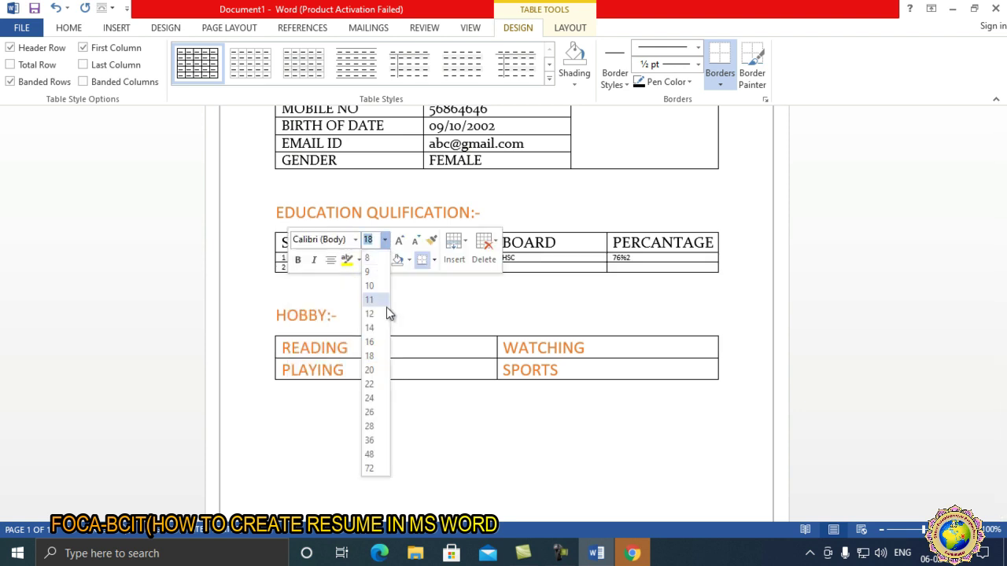
left_click(375, 328)
left_click(355, 240)
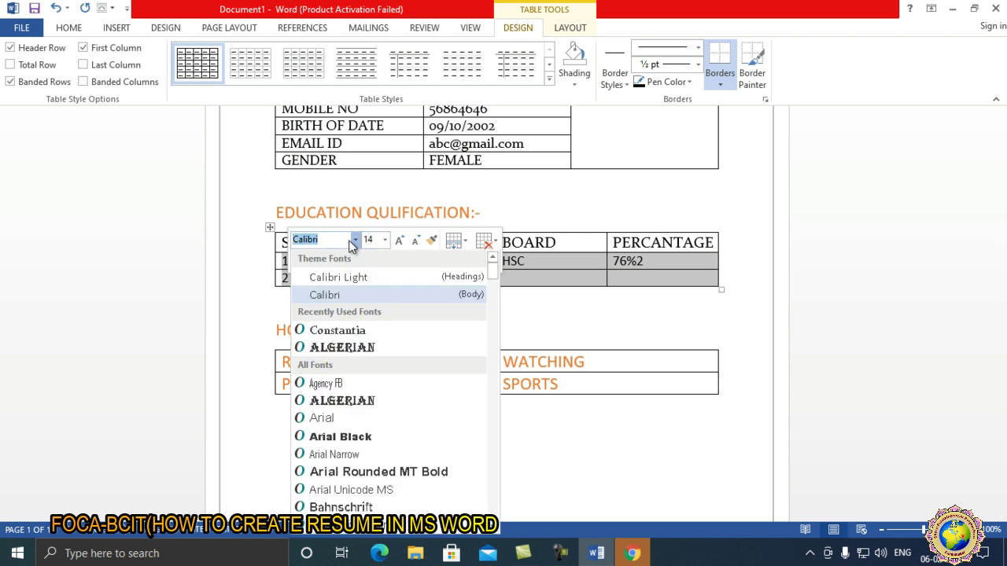
left_click(337, 330)
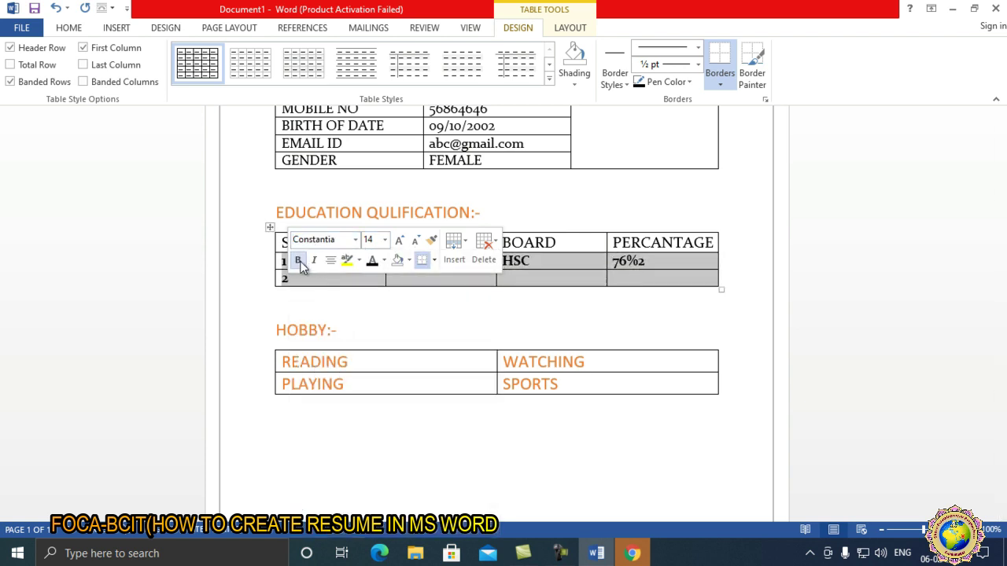
left_click(348, 314)
scroll(396, 369, "down", 2)
left_click(415, 236)
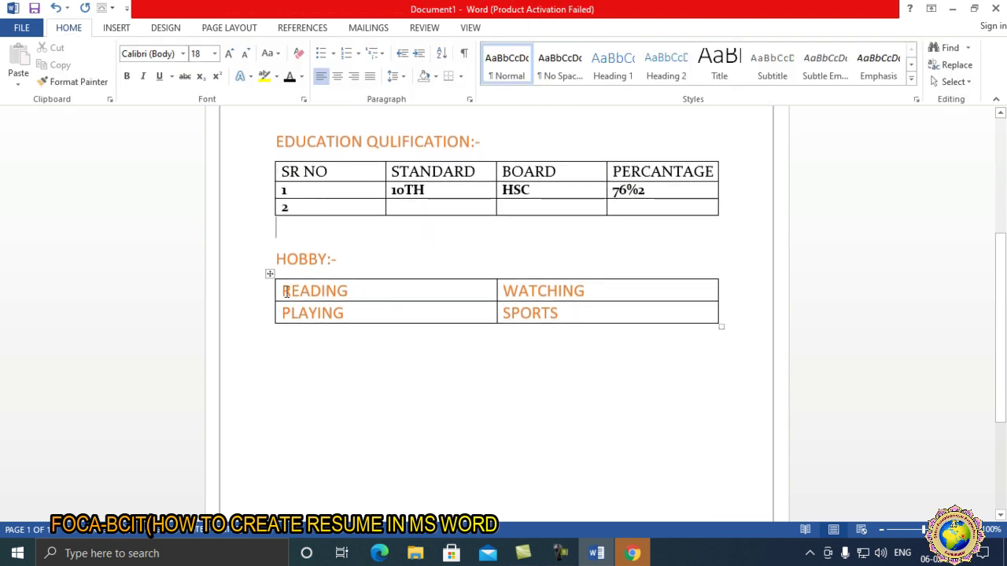
Step: Make the HOBBY table text black 14 pt Constantia, centred in its cells
left_click_drag(287, 292, 551, 317)
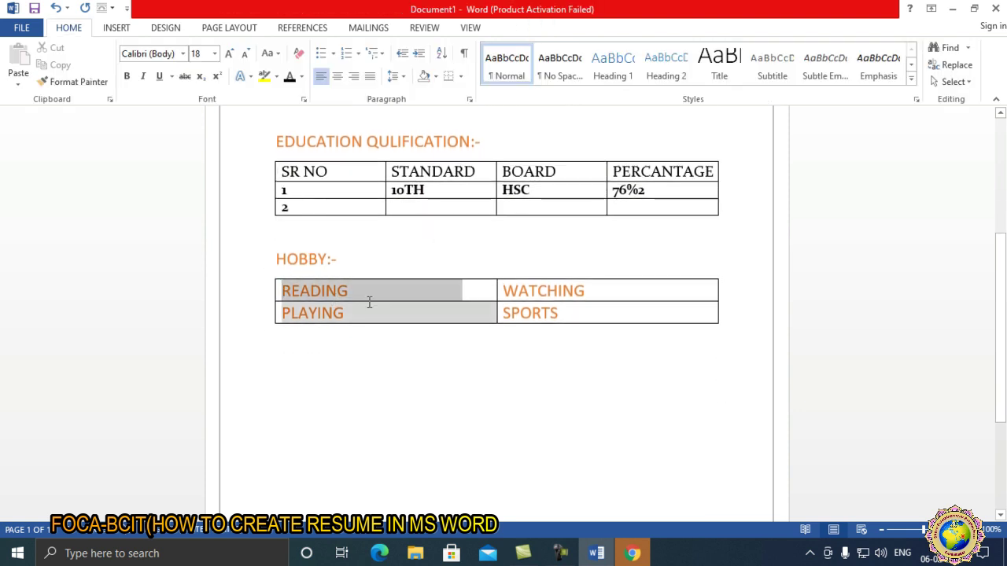
right_click(328, 315)
left_click(412, 361)
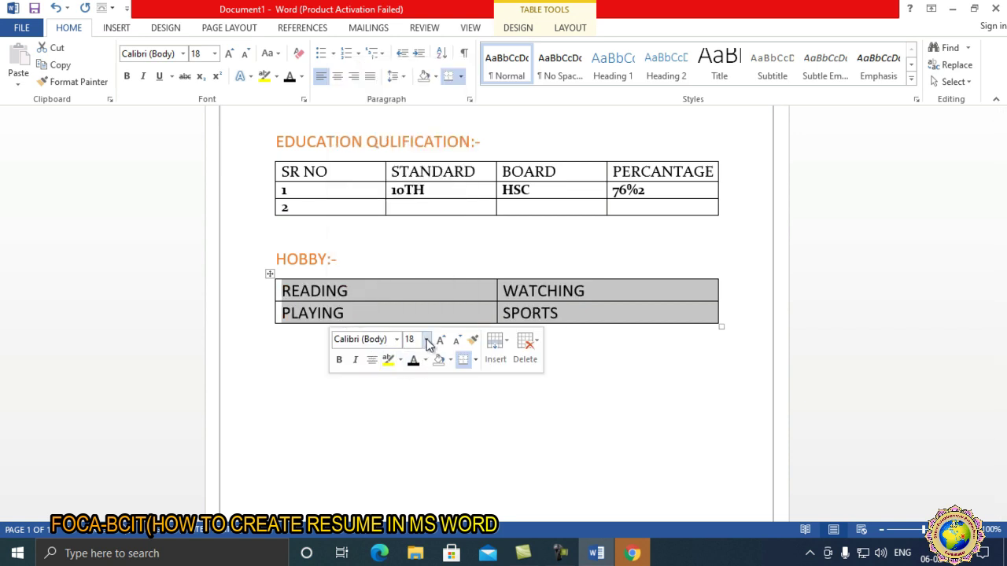
left_click(427, 339)
left_click(413, 188)
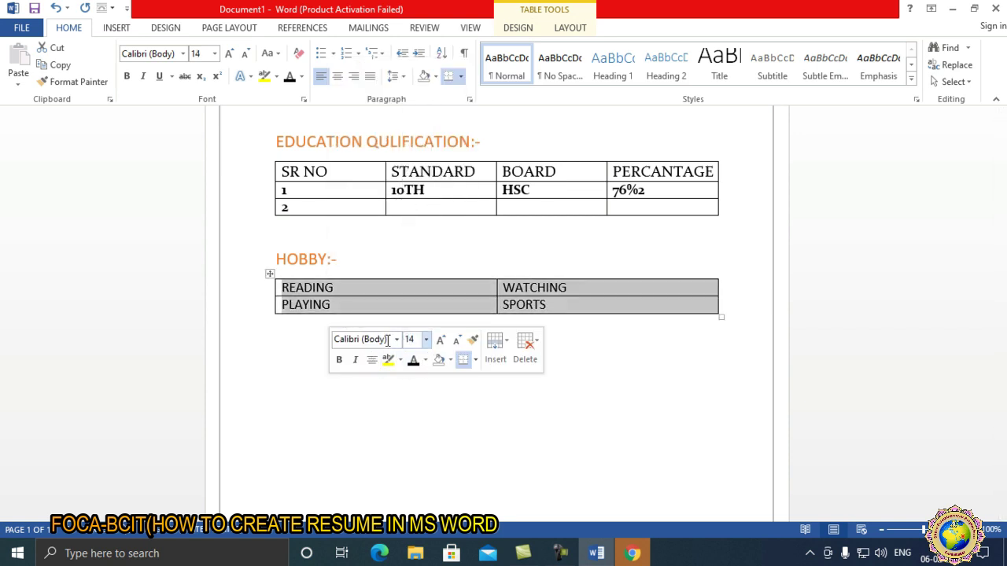
left_click(397, 339)
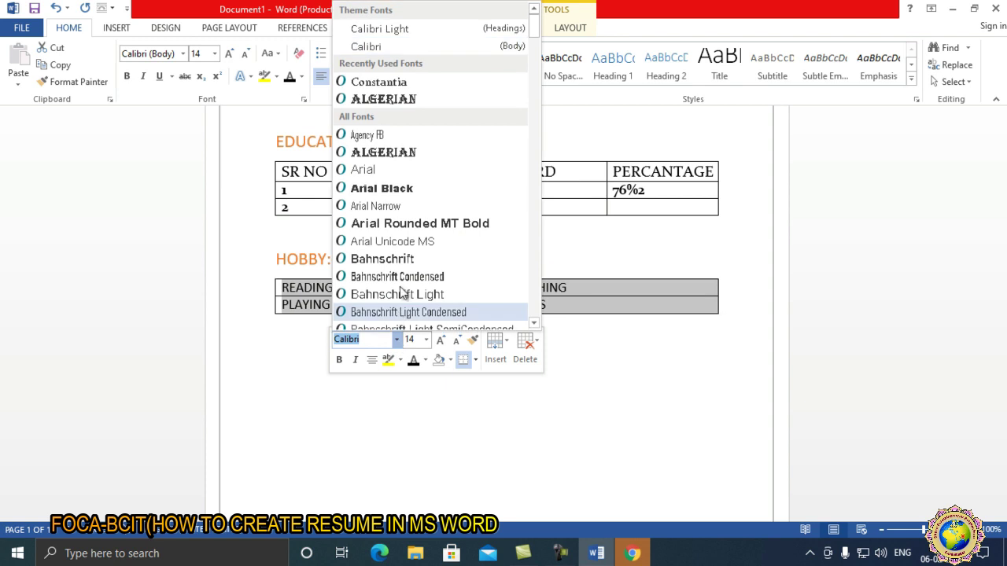
left_click(376, 83)
left_click(336, 75)
left_click(660, 385)
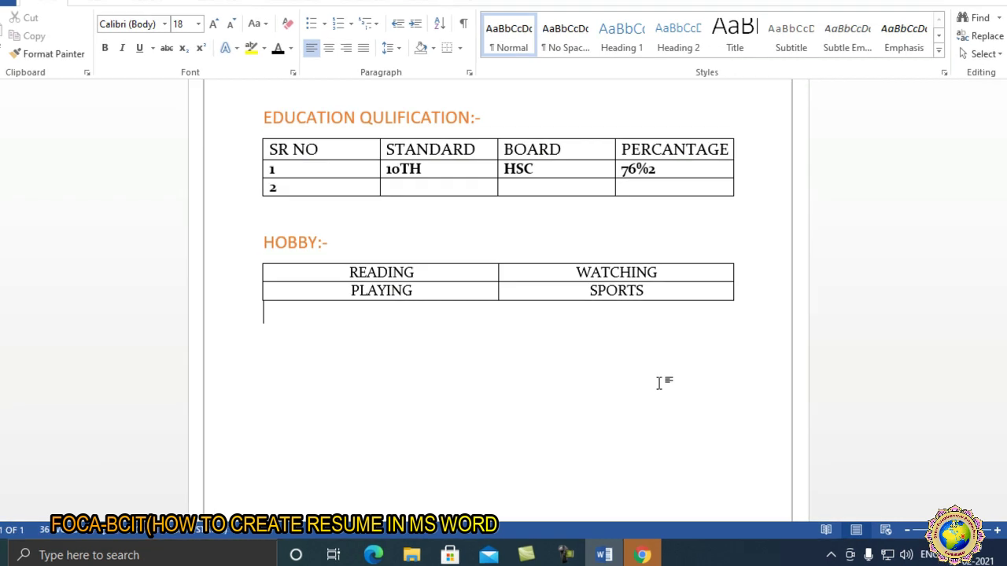
Step: Type the heading WORK EXPERIENCE:- below the HOBBY table, fixing the misspelling, and start a line beneath
key("Return")
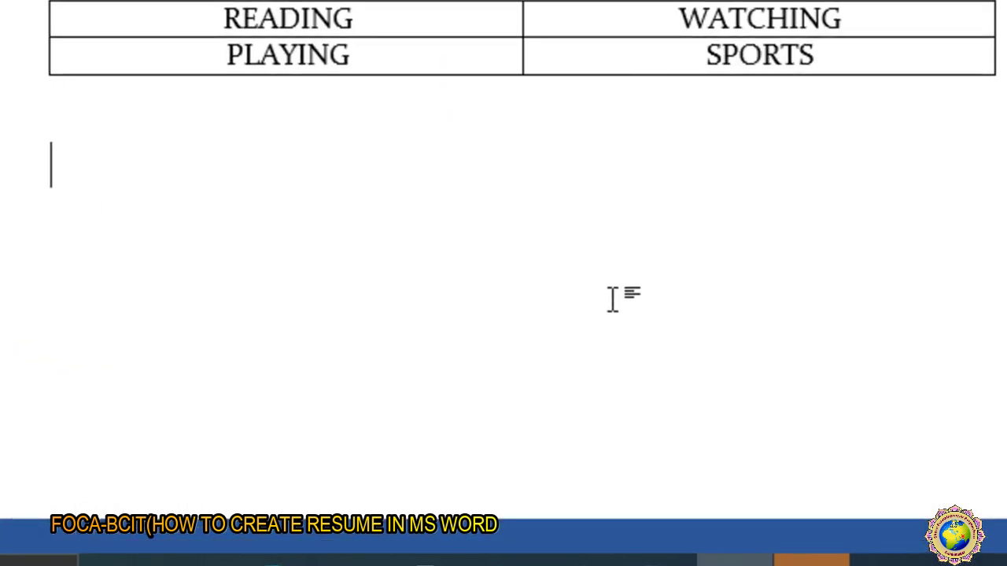
type("WORK E")
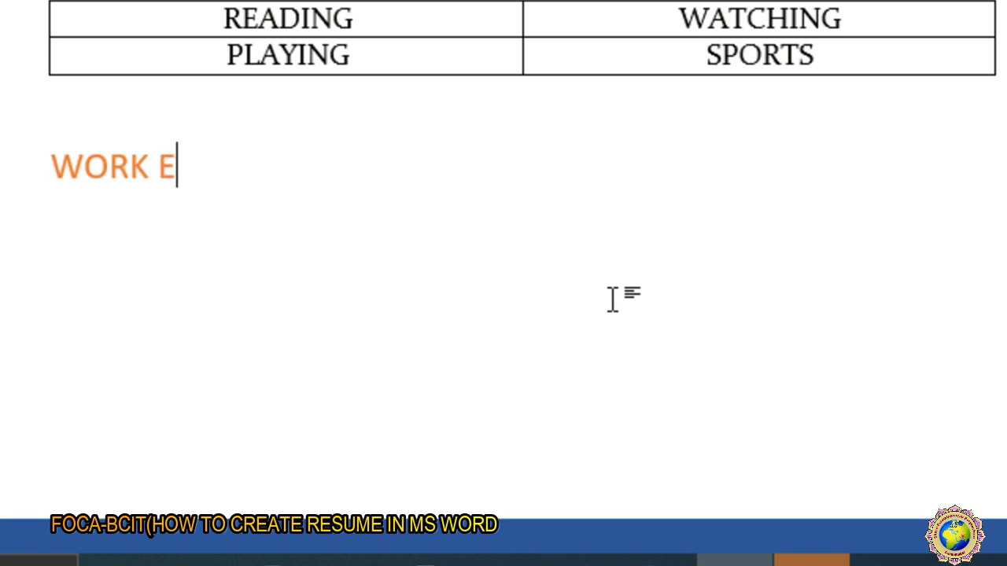
type("XPERENCICE")
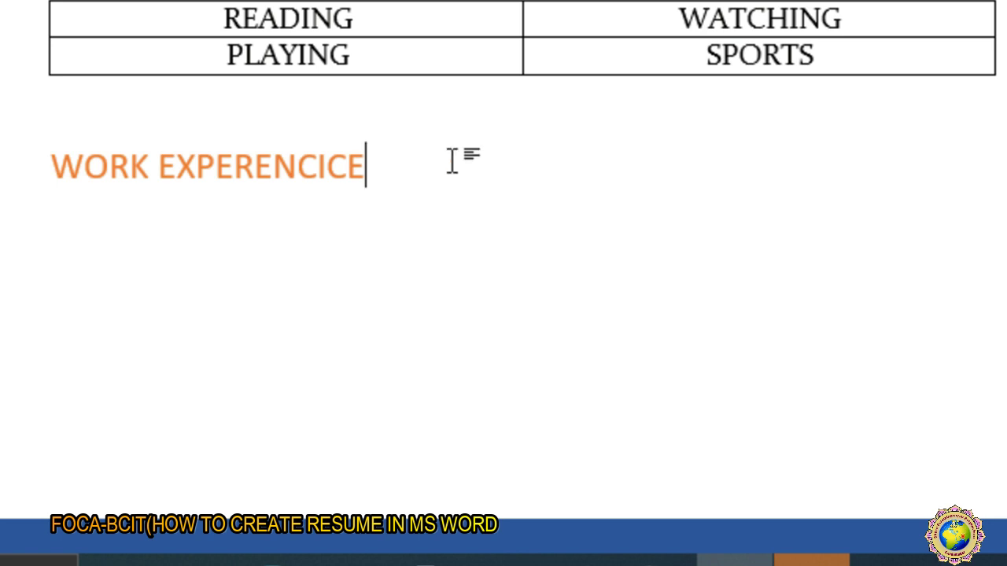
left_click_drag(327, 166, 379, 169)
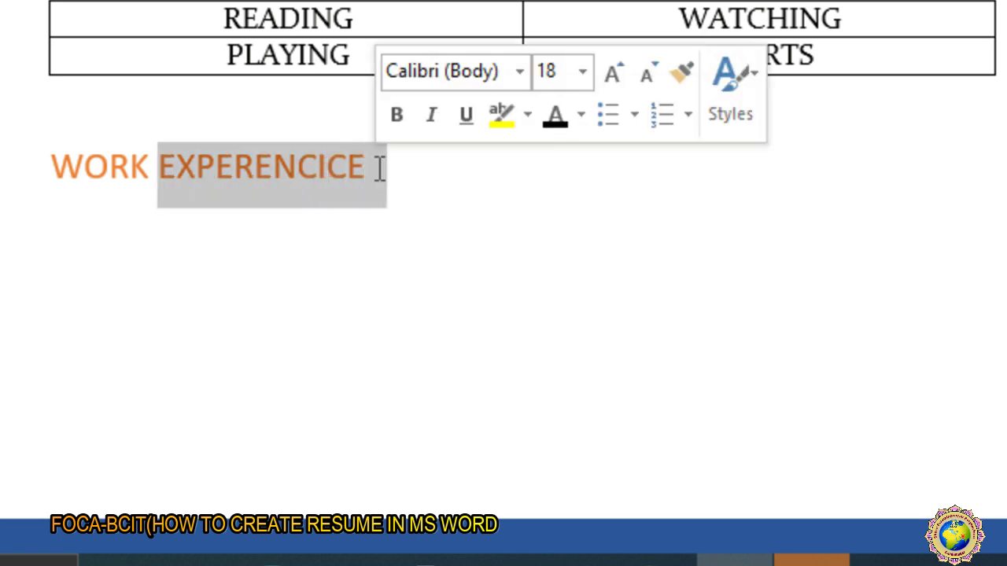
key("BackSpace")
type("EXPERIENCE:-")
key("Left")
key("Left")
key("Left")
key("Return")
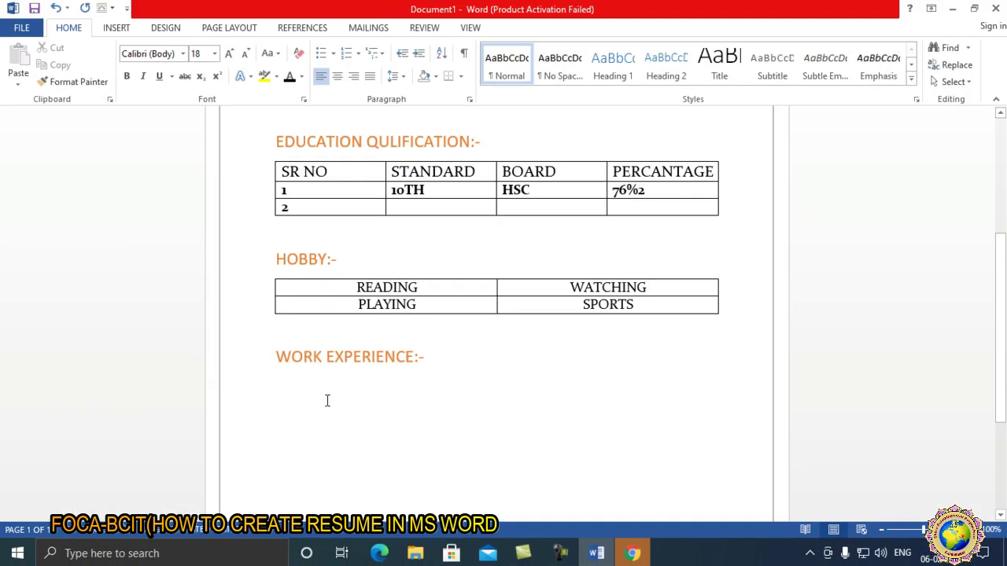
scroll(359, 393, "down", 1)
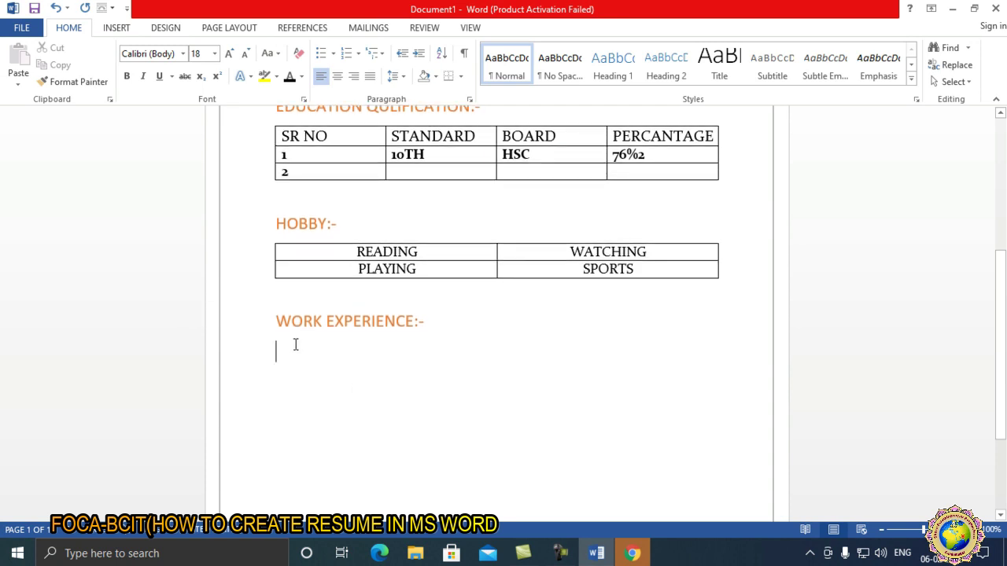
scroll(332, 346, "down", 2)
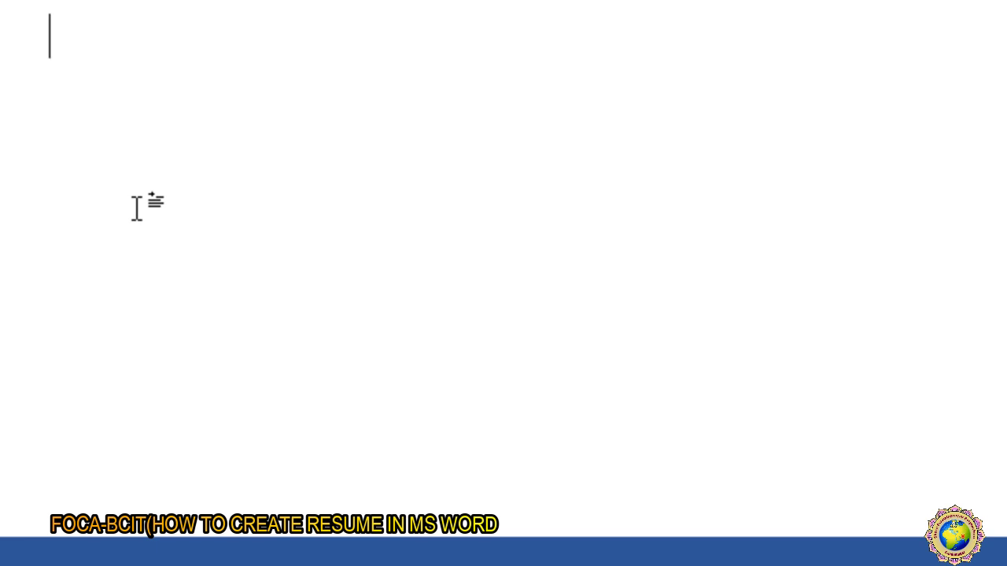
Step: Type 'I HERE BY DECLARED ABOVE ALL INFORMATION', inserting ALL and fixing its spacing
key("Return")
type("I ")
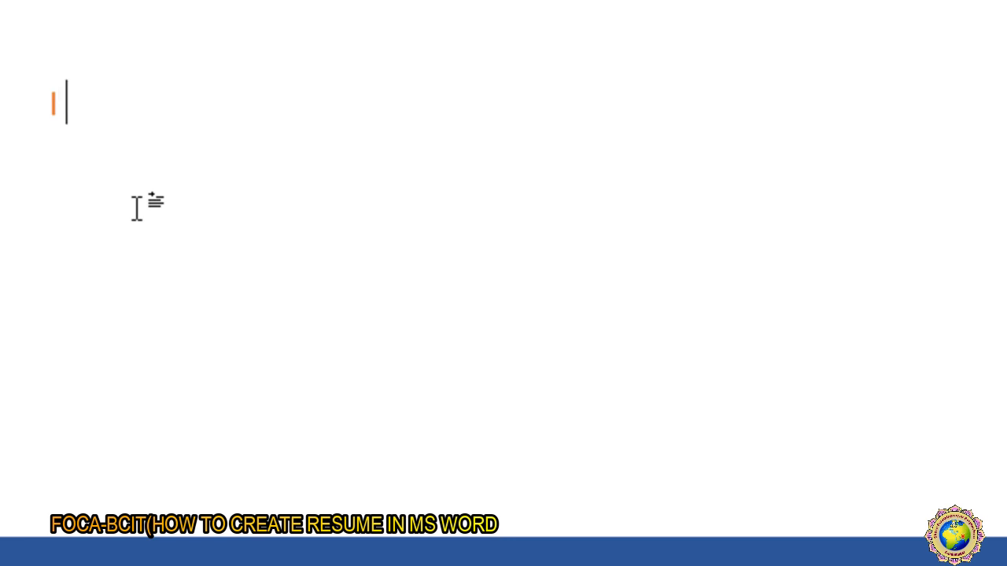
type("HERE BY DECLARED ")
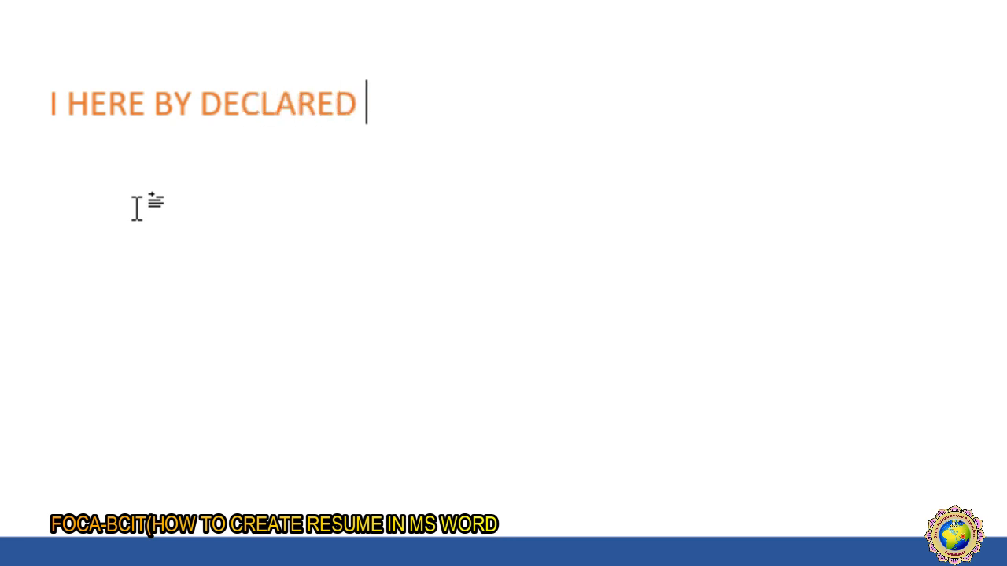
type("ABOVE INFORMATION")
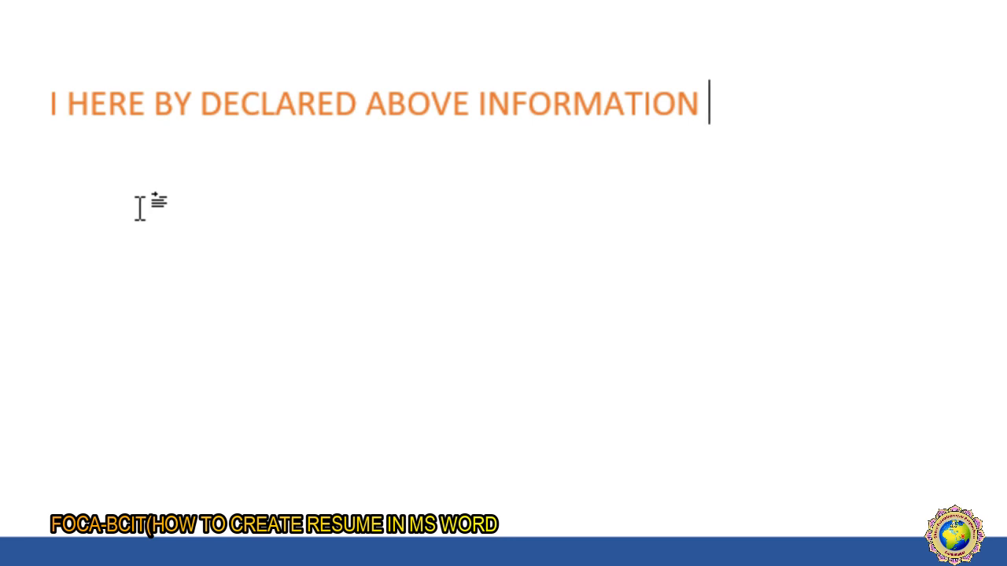
left_click(485, 101)
type("ALL")
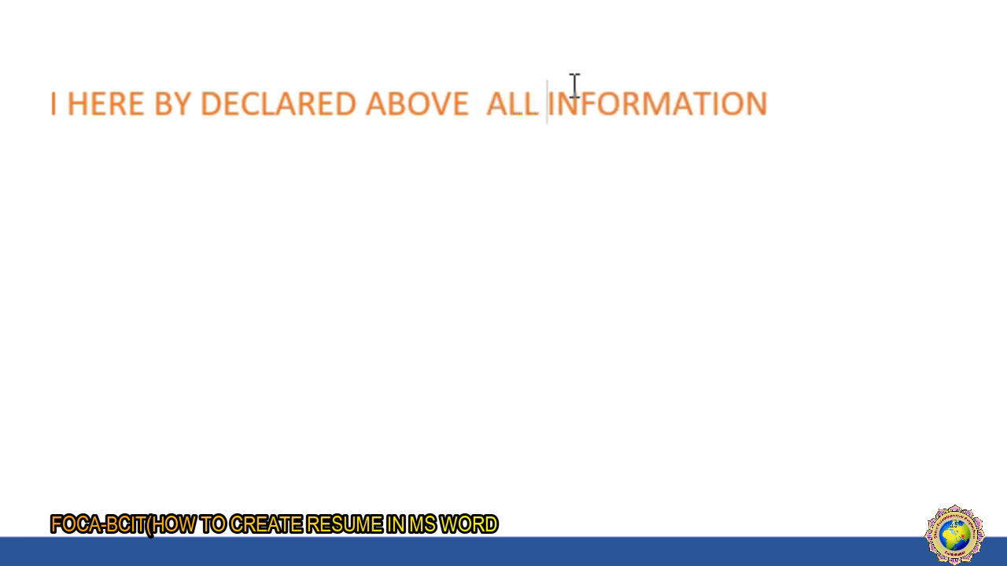
left_click_drag(813, 126, 803, 106)
left_click(803, 107)
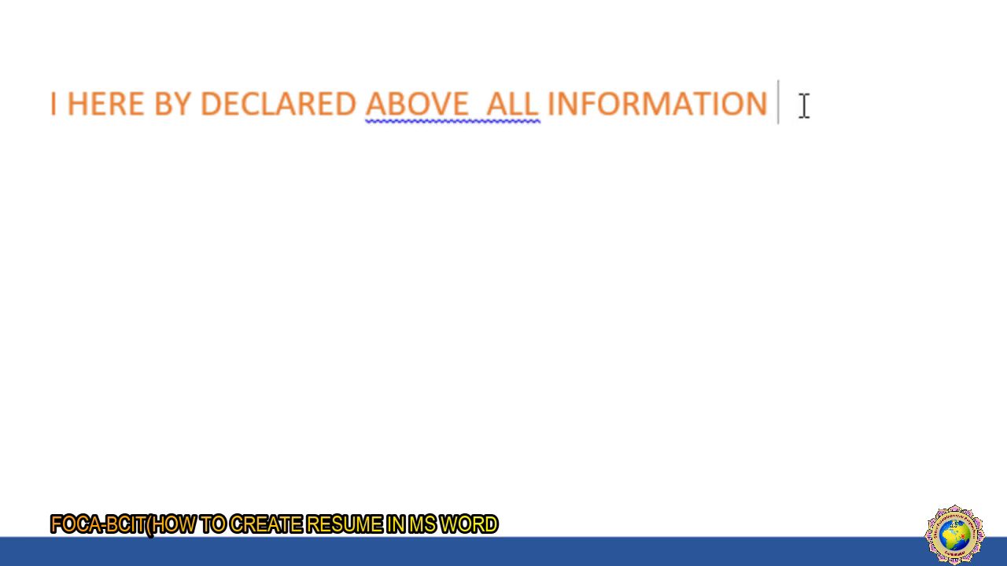
right_click(438, 106)
left_click(550, 144)
left_click(801, 101)
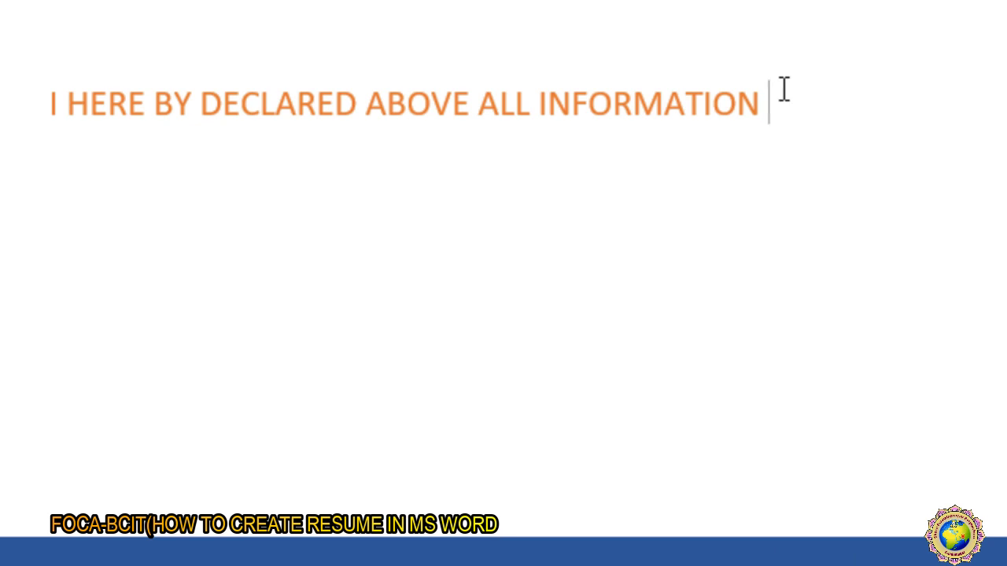
Step: Continue with 'AS PER MY KNOWDELGE AND THIS INFORMATION IS WRITE....SO I HAVE THANKFUL'
type("AS ")
type("PER MY ")
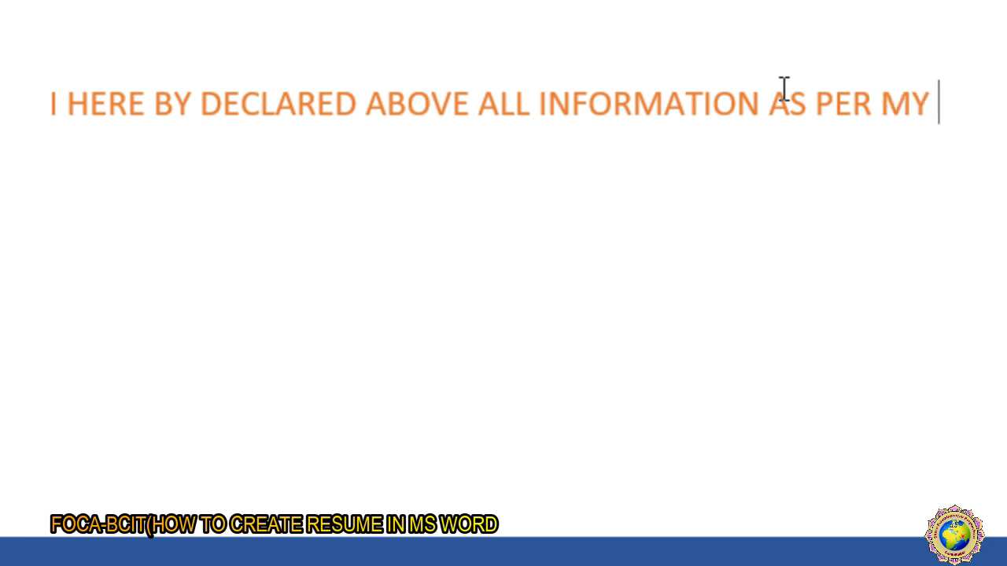
type("KNO")
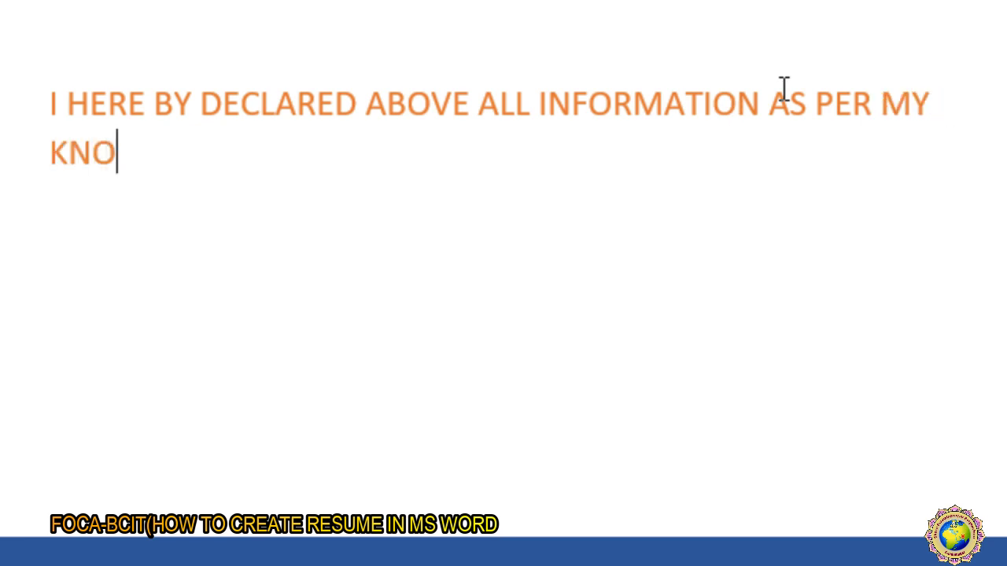
type("WLEG")
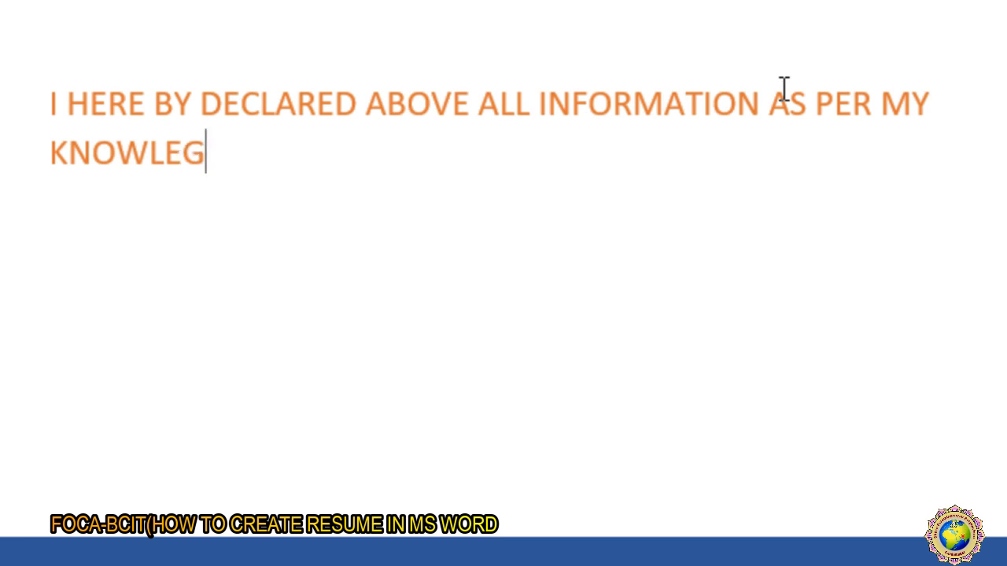
left_click_drag(44, 157, 322, 159)
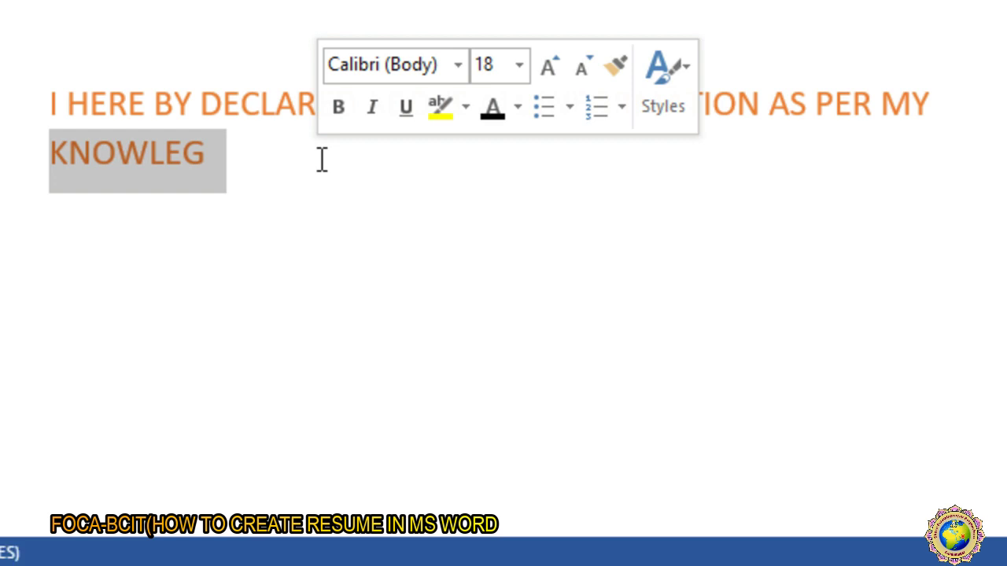
key("BackSpace")
type("KNO")
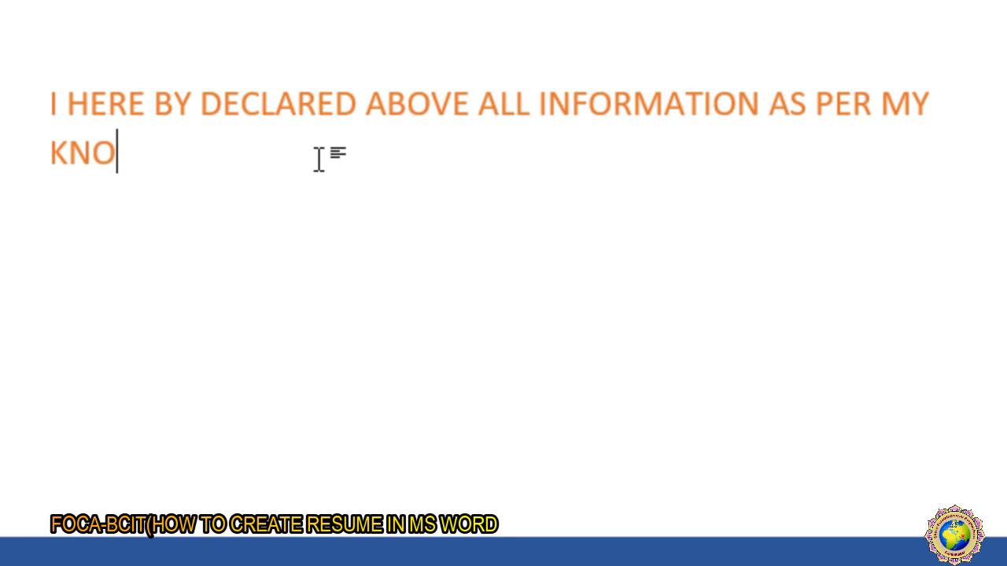
type("WDELGE")
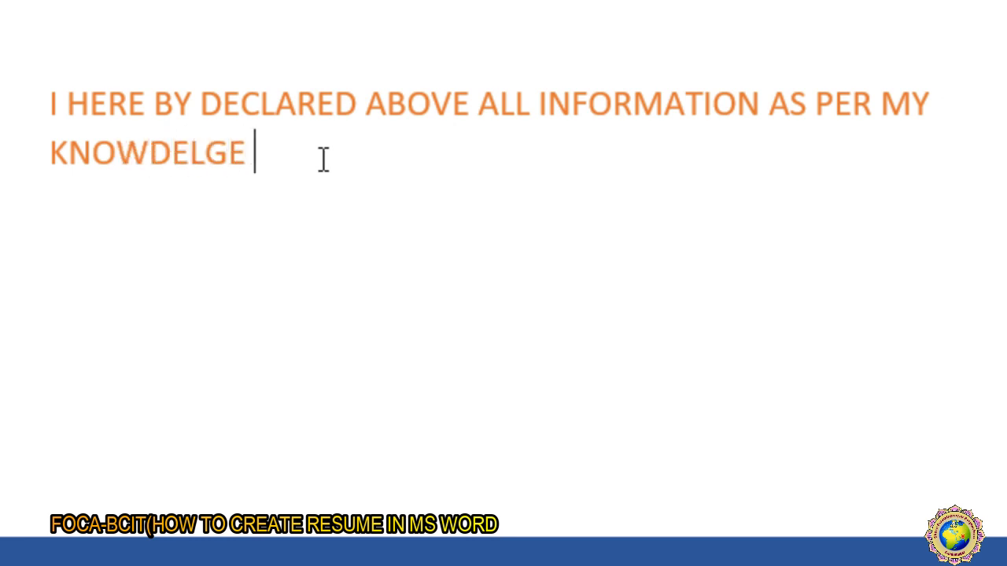
type(" AND THIS ")
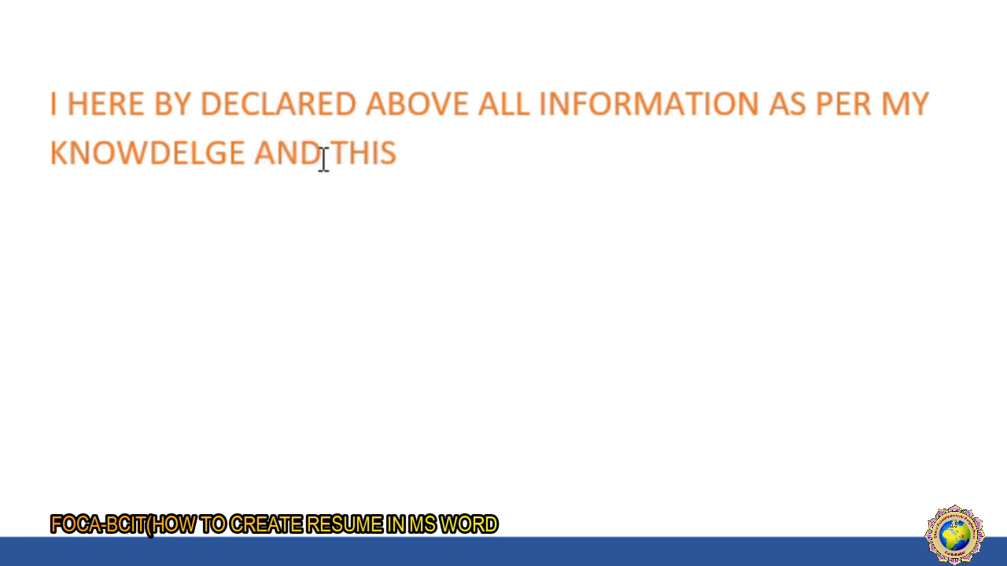
type("IN")
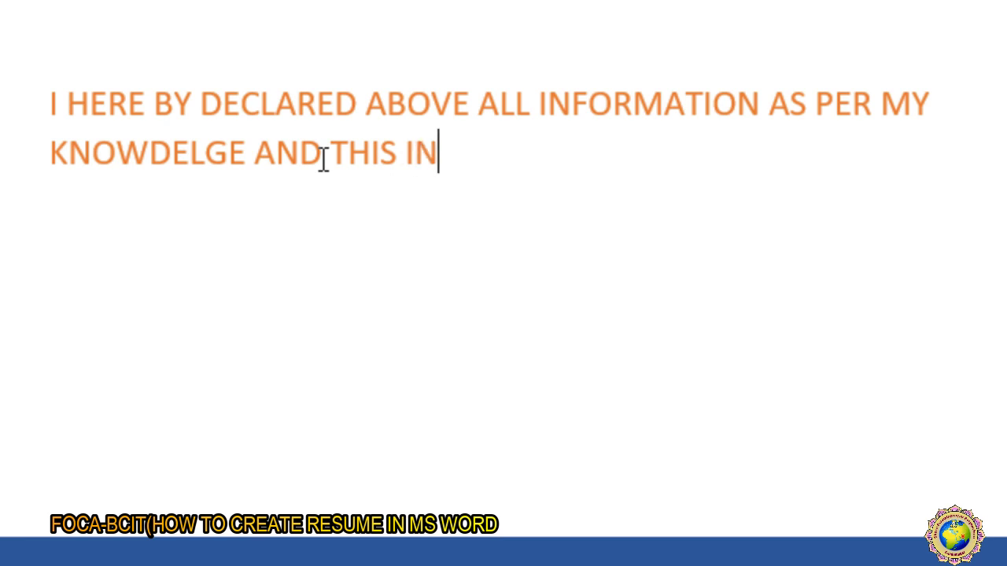
type("FORMATION IS ")
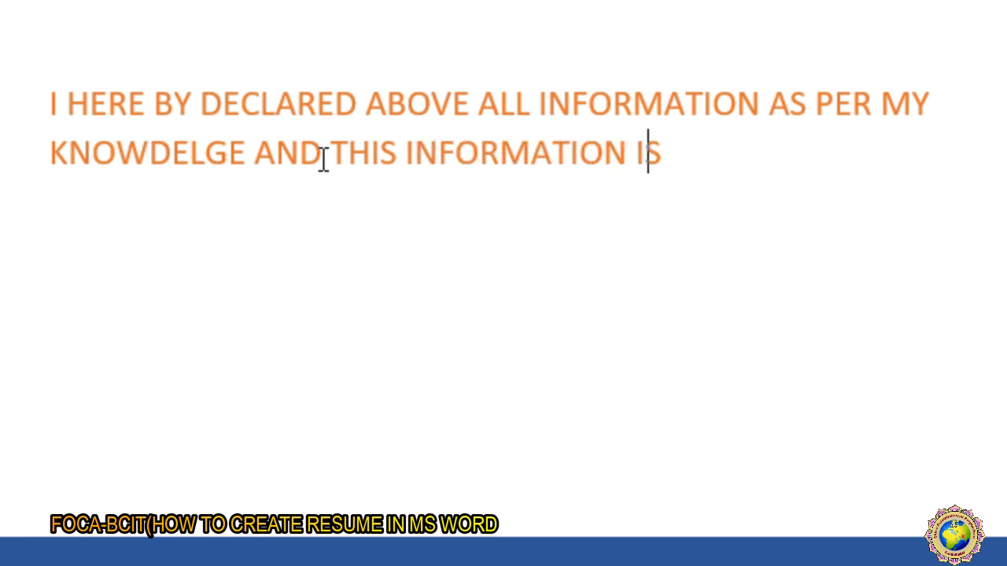
type("WRITE")
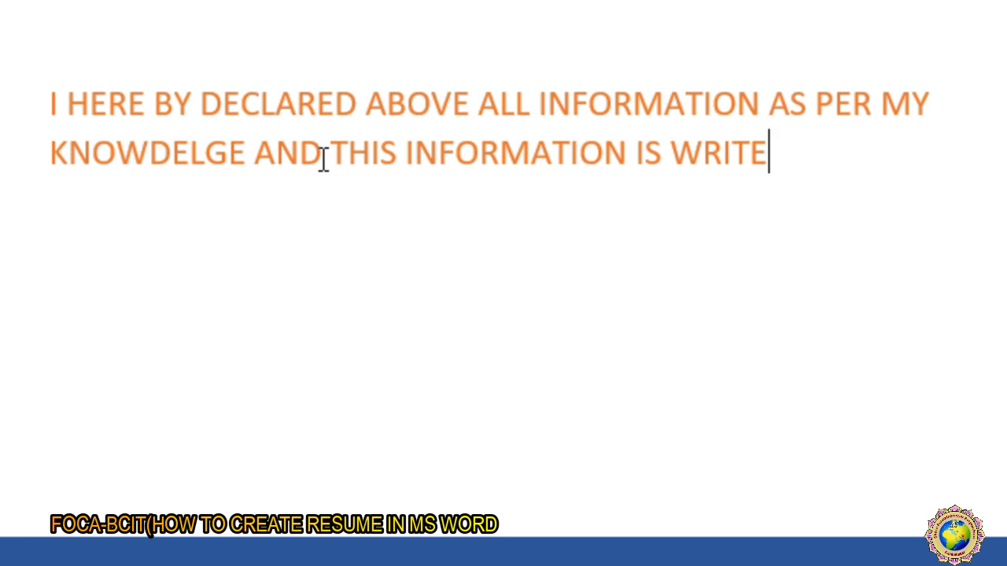
type("....SO ")
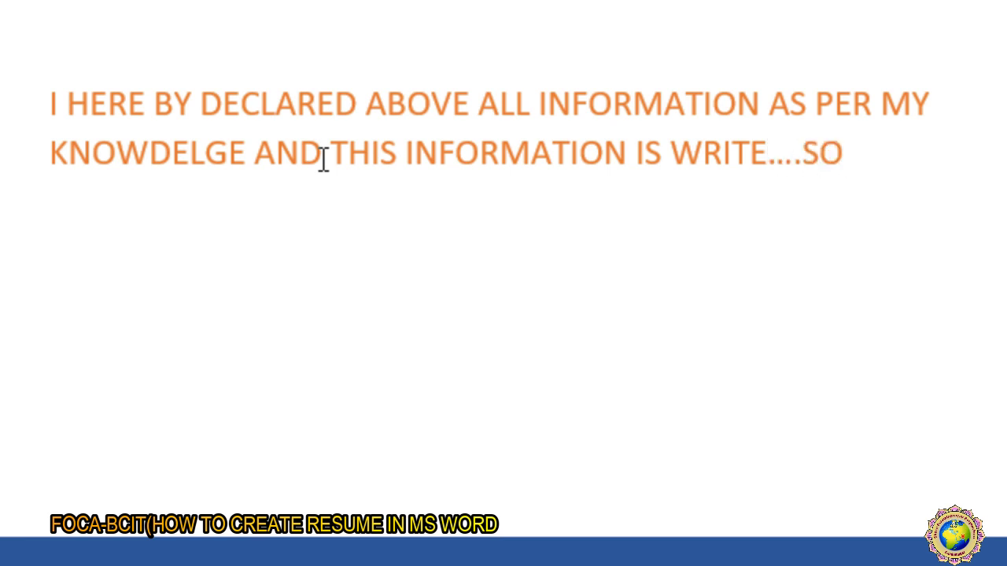
type("I HAVE T")
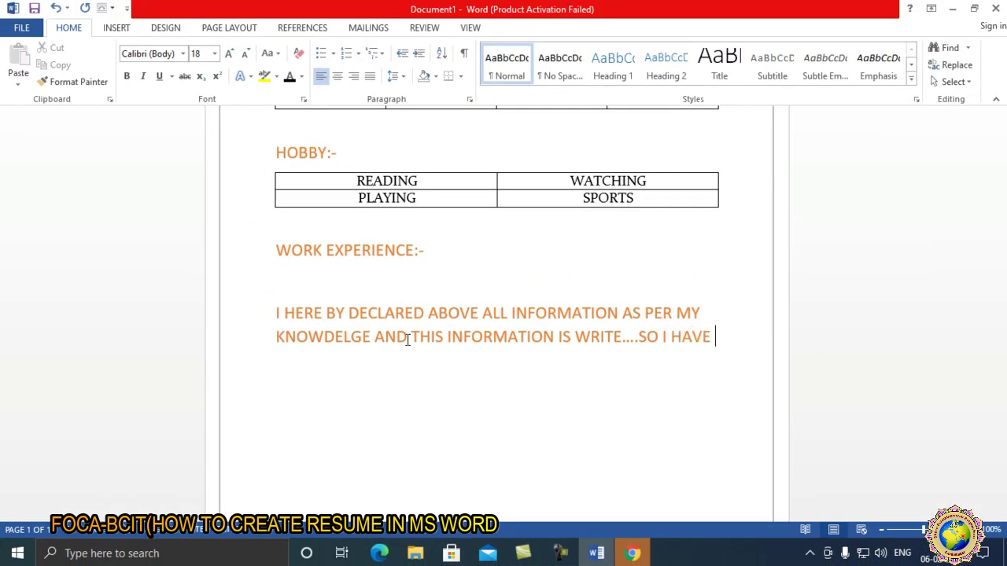
type("HANKF")
type("UL")
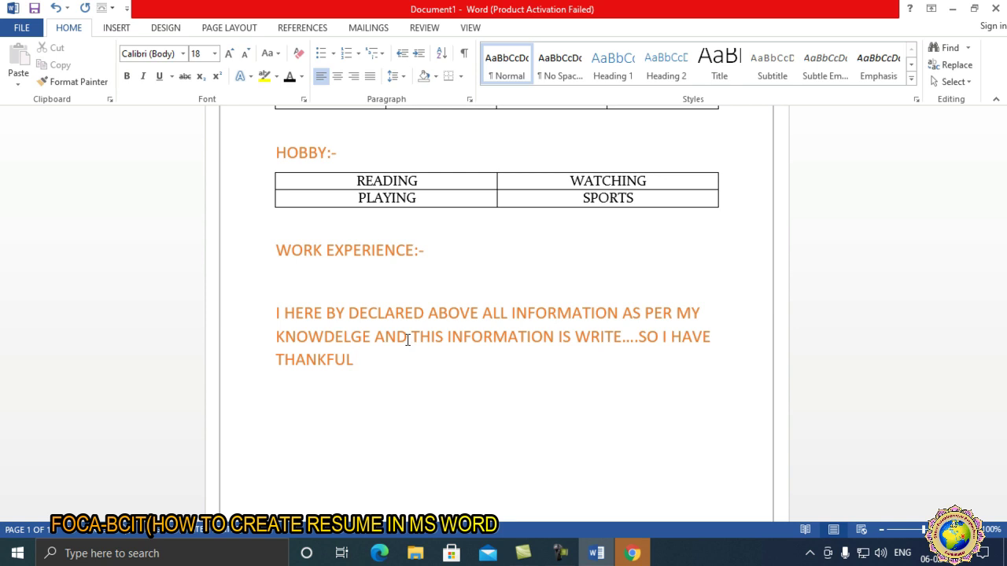
Step: Delete 'SO I HAVE THANKFUL' so the declaration ends at 'WRITE....', then begin the YOUR FAITHFULLY closing
left_click(640, 337)
left_click_drag(639, 337, 721, 335)
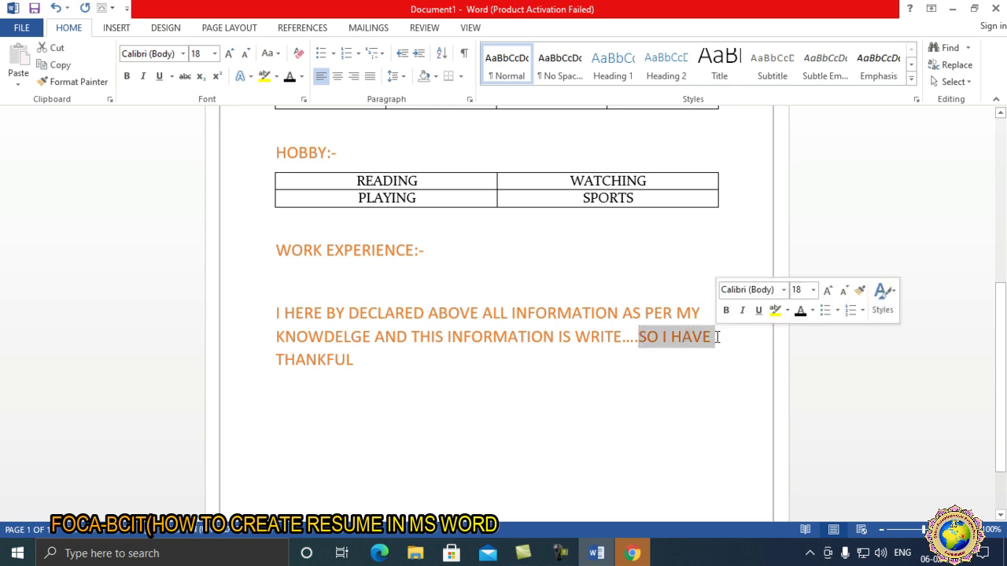
key("BackSpace")
left_click_drag(275, 359, 362, 360)
key("BackSpace")
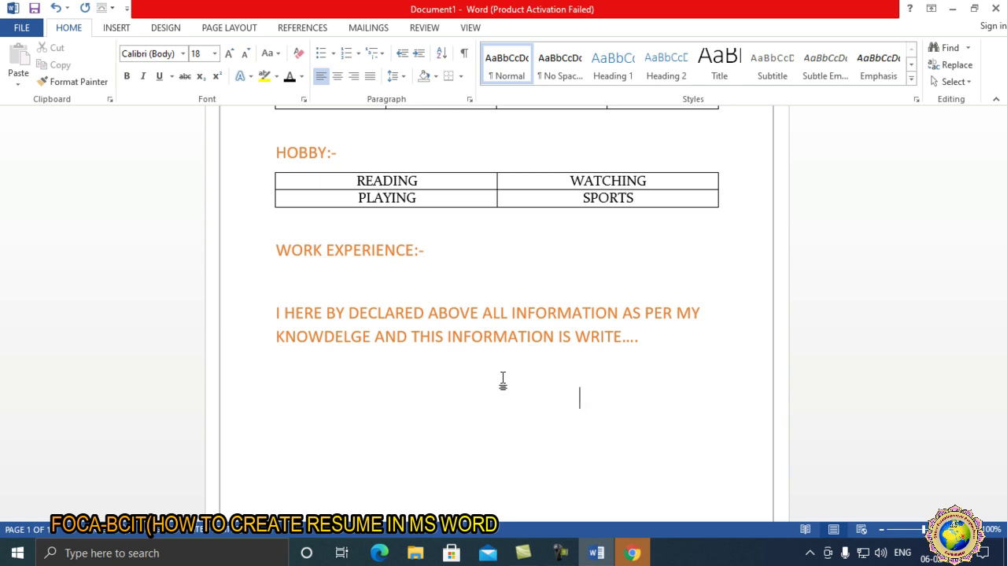
type("YOUR ")
type("FAITHFU")
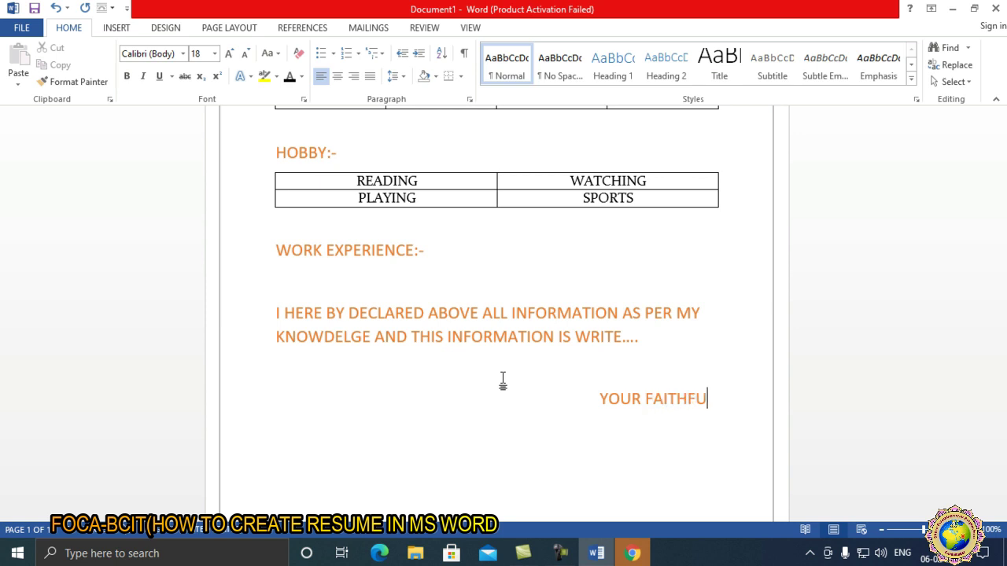
type("LLY")
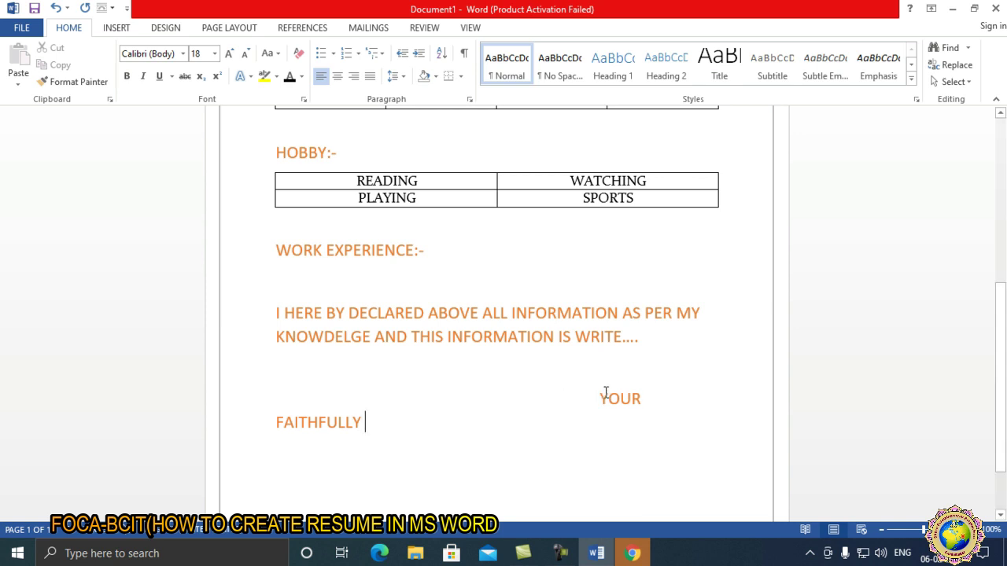
Step: Replace YOUR with the suggested YOU'RE in the closing line
left_click(594, 398)
right_click(615, 397)
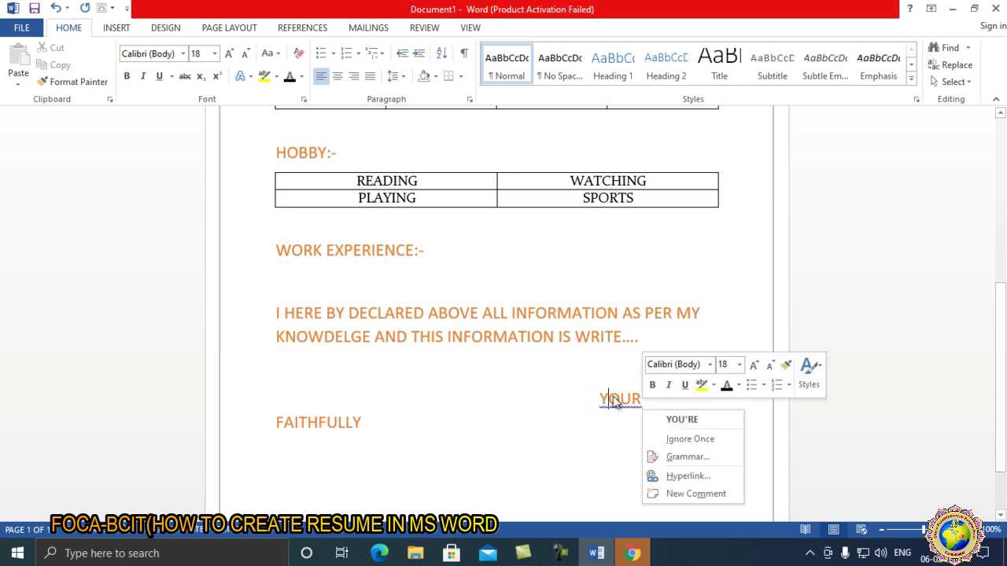
left_click(673, 418)
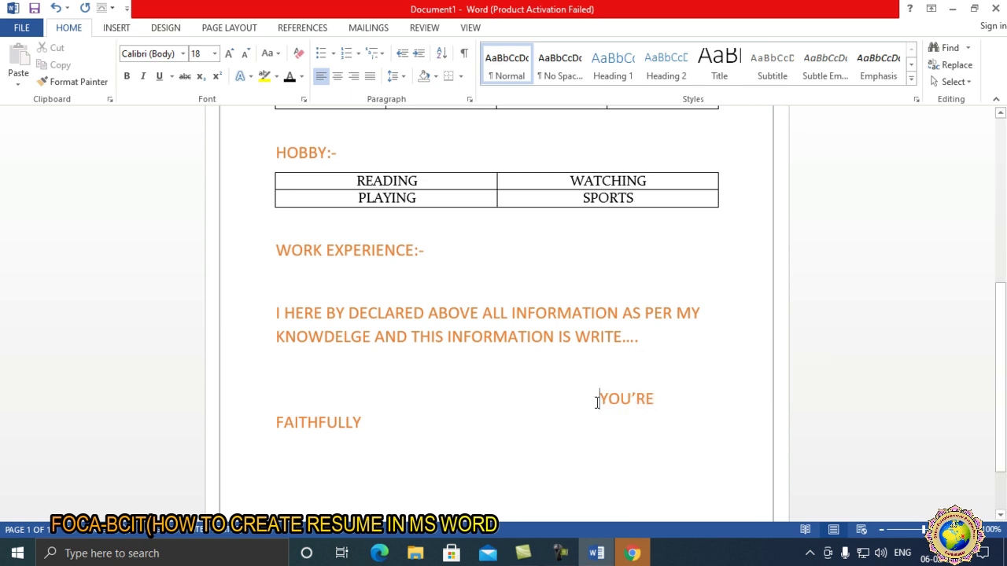
Step: Set YOU'RE FAITHFULLY to size 12 and begin typing the signer's name below it
left_click_drag(597, 402, 627, 420)
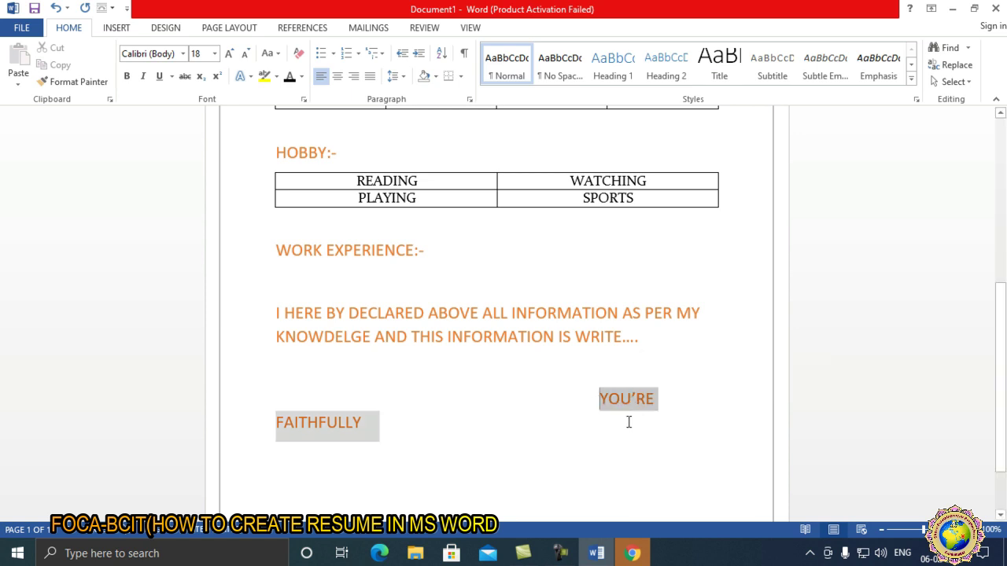
left_click(214, 53)
left_click(203, 98)
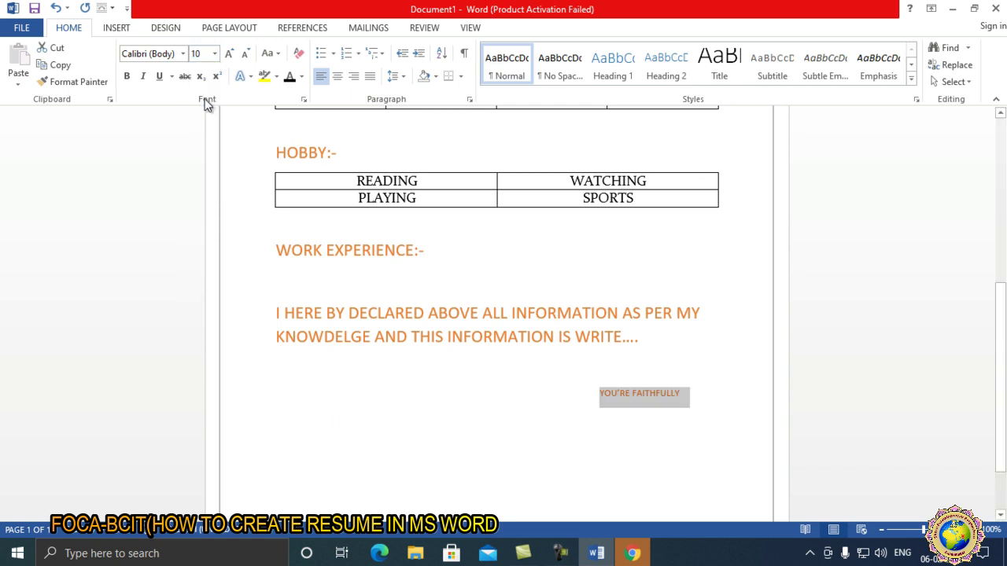
left_click(214, 53)
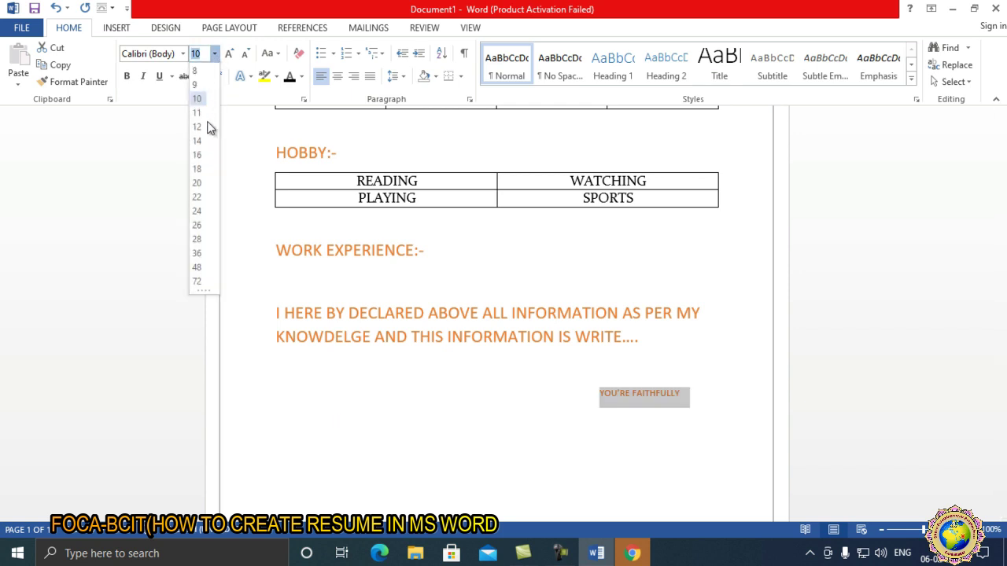
left_click(203, 128)
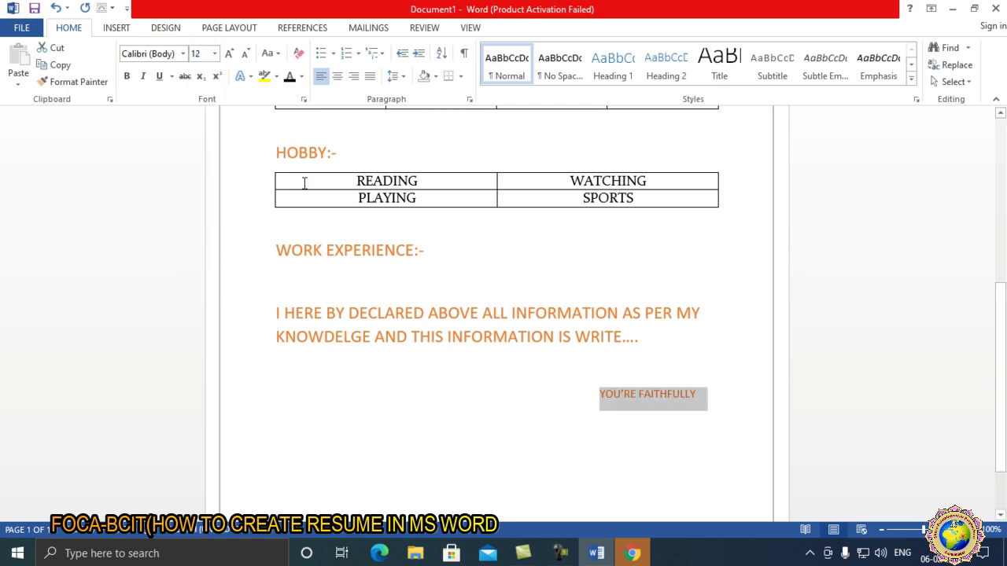
double_click(691, 394)
left_click(695, 393)
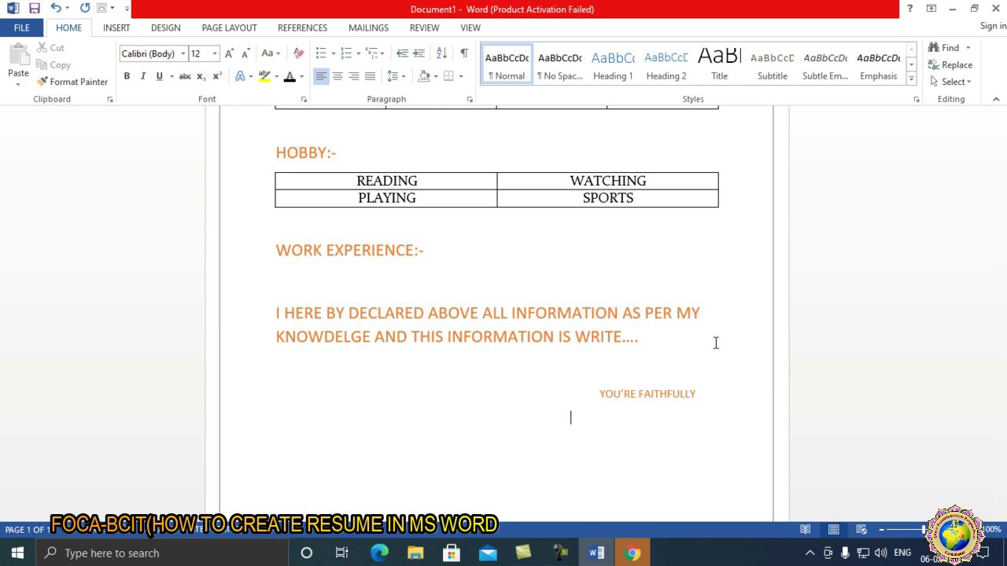
Step: Add a size-11 DATE label at the left margin, opposite YOU'RE FAITHFULLY
left_click(289, 398)
type("DAT")
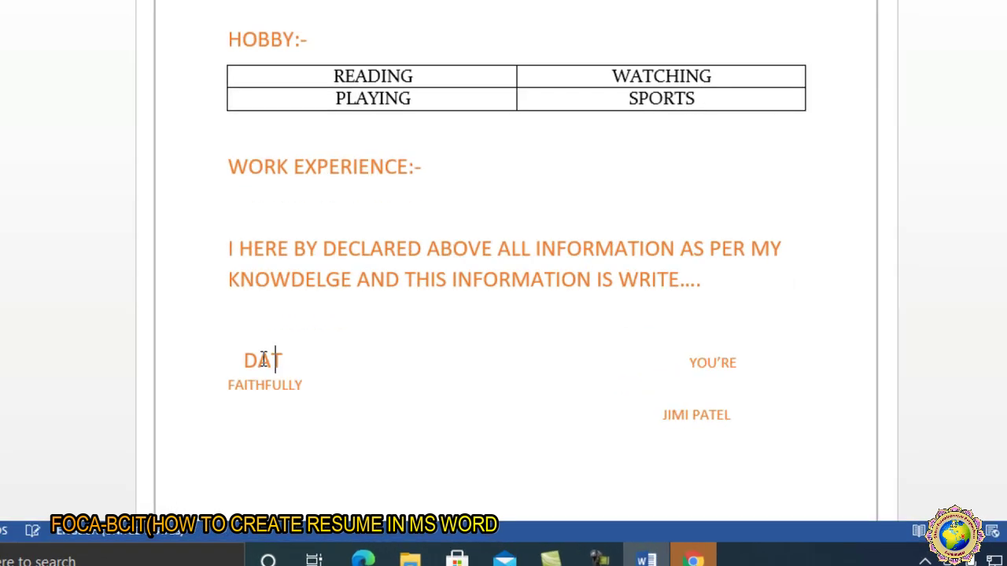
type("E")
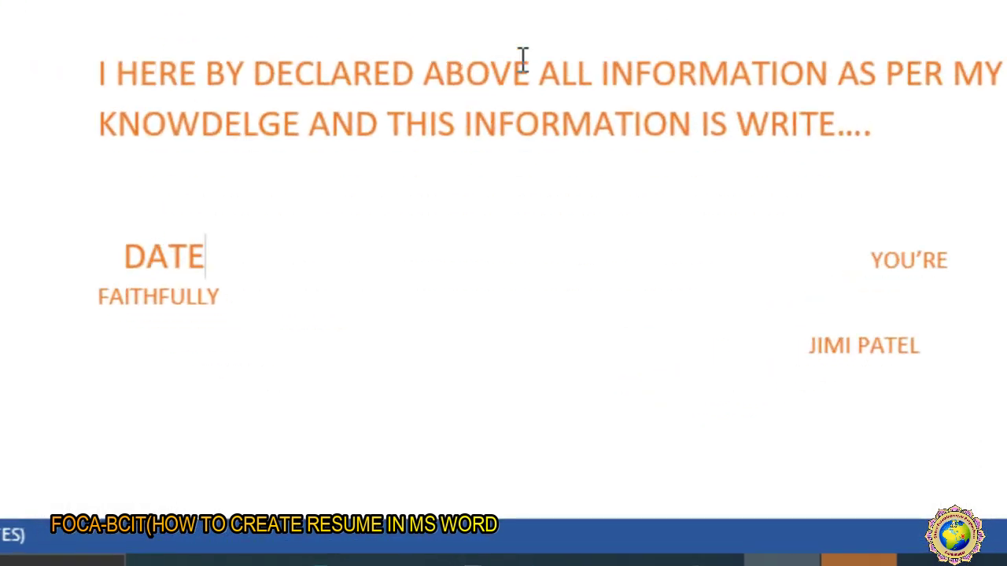
key("ctrl+z")
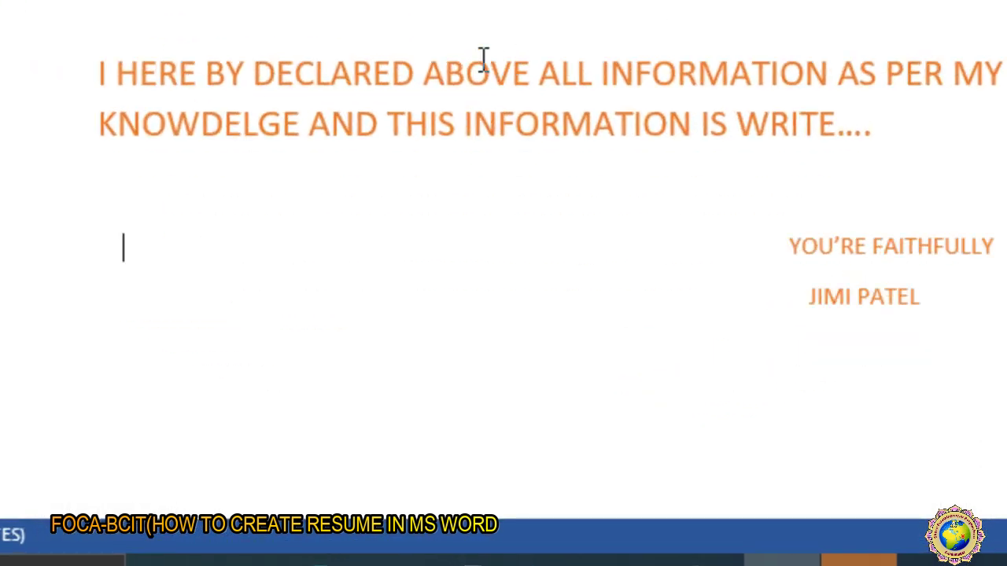
left_click(96, 251)
type("DATE")
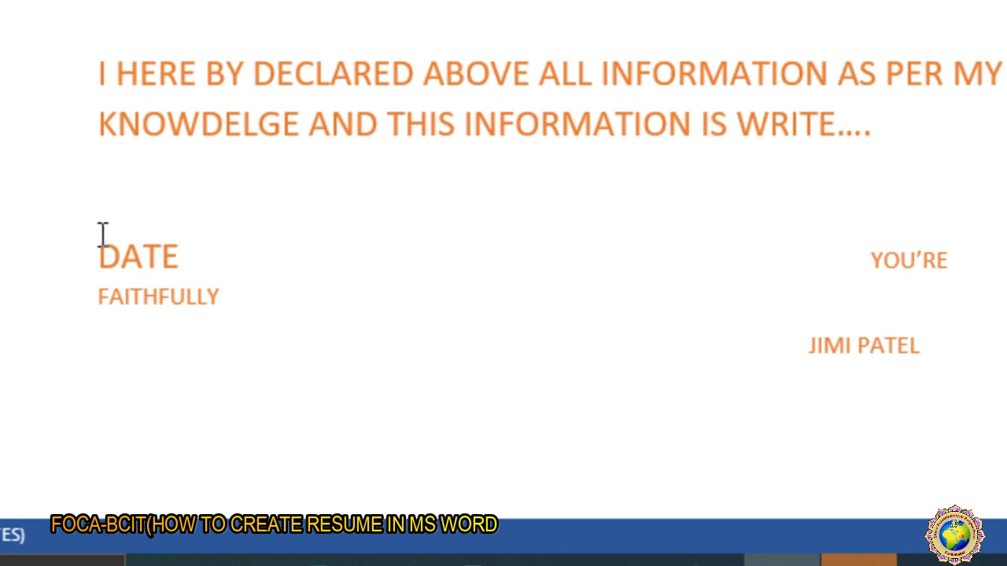
left_click_drag(99, 253, 179, 255)
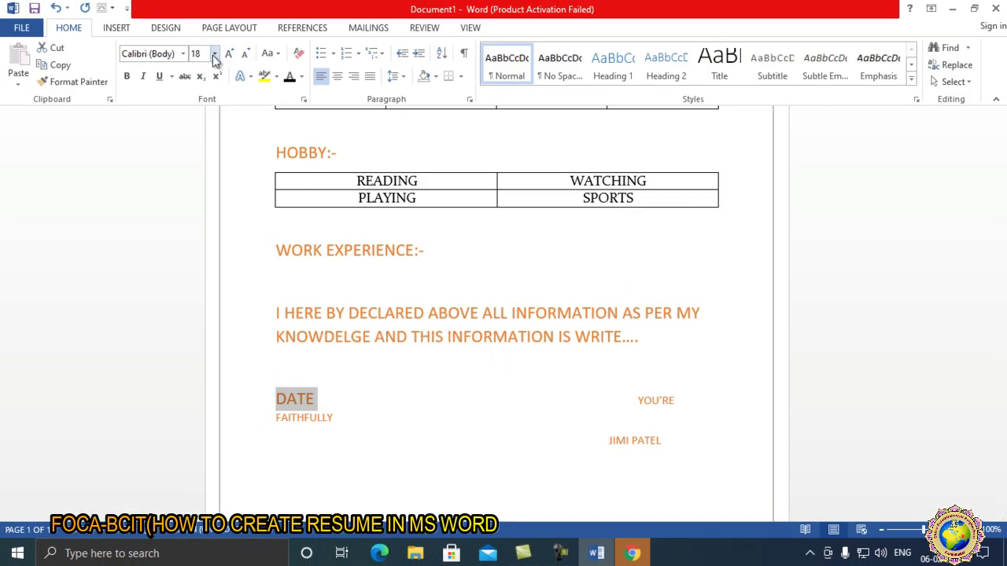
left_click(213, 55)
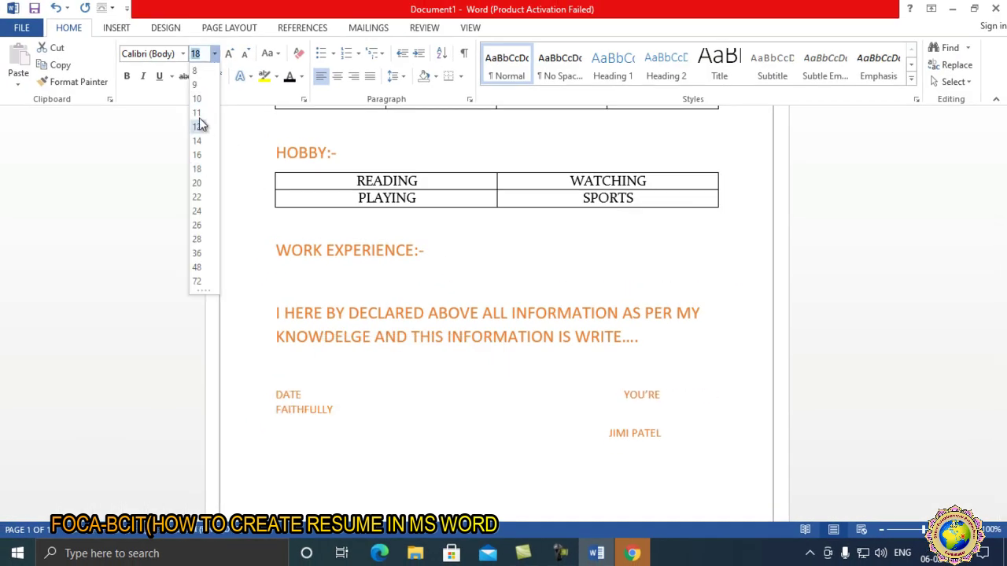
left_click(196, 113)
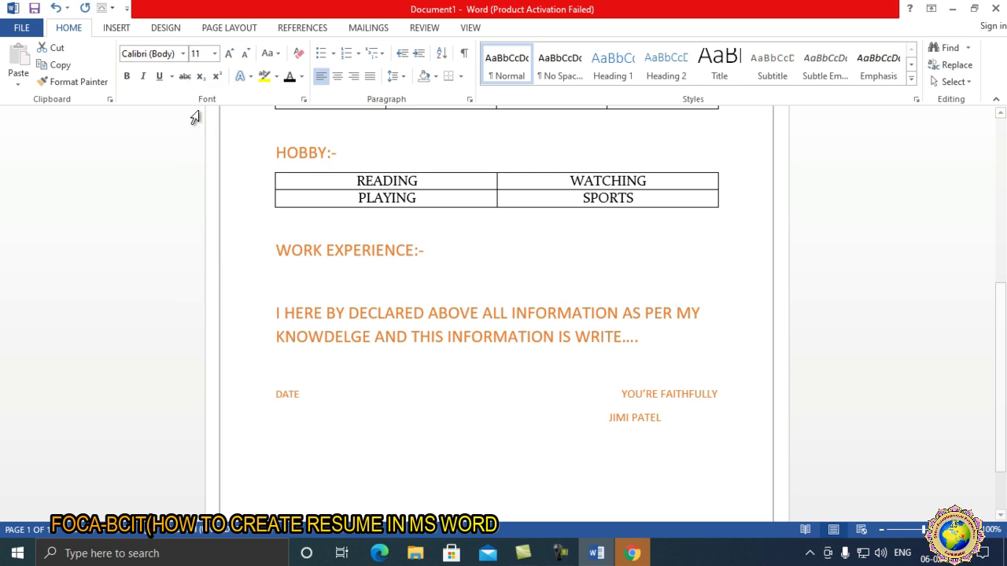
left_click(594, 420)
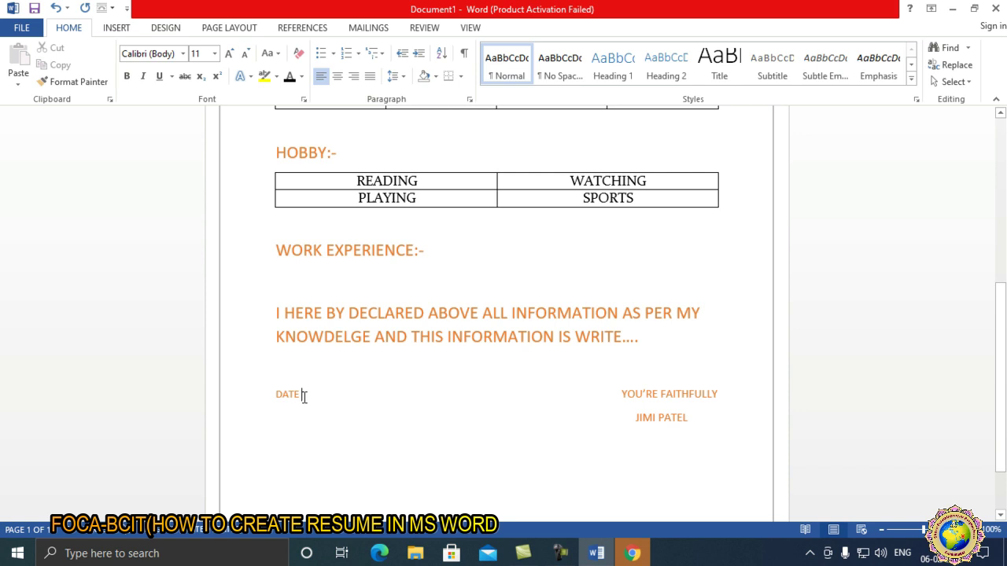
type(":")
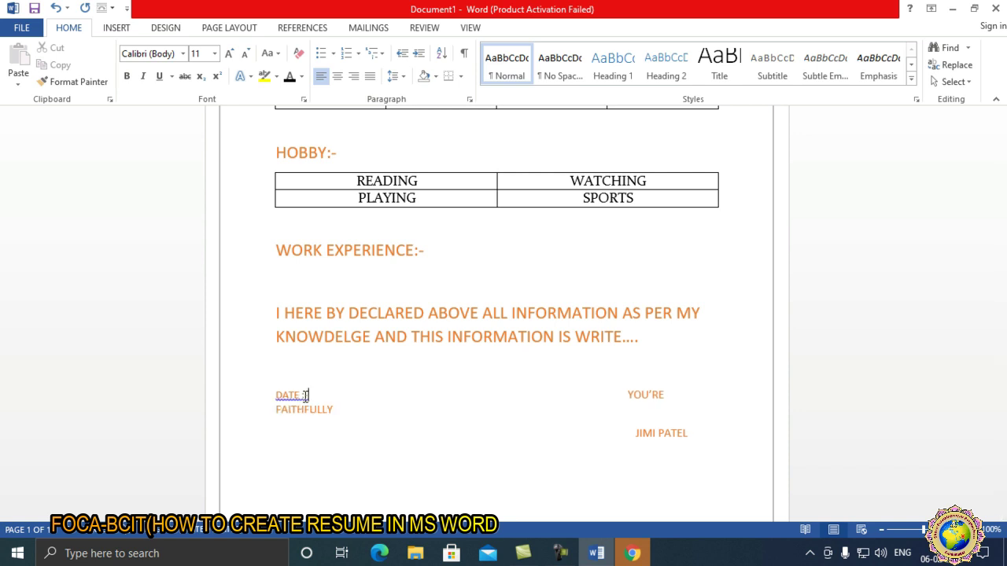
key("Delete")
key("Delete")
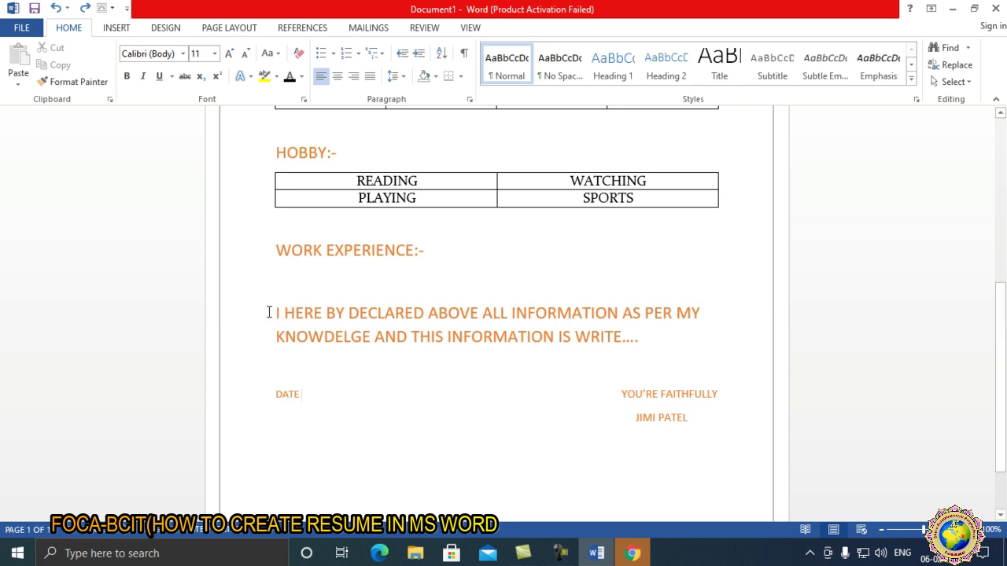
Step: Make the declaration paragraph black Constantia text
left_click_drag(269, 312, 653, 338)
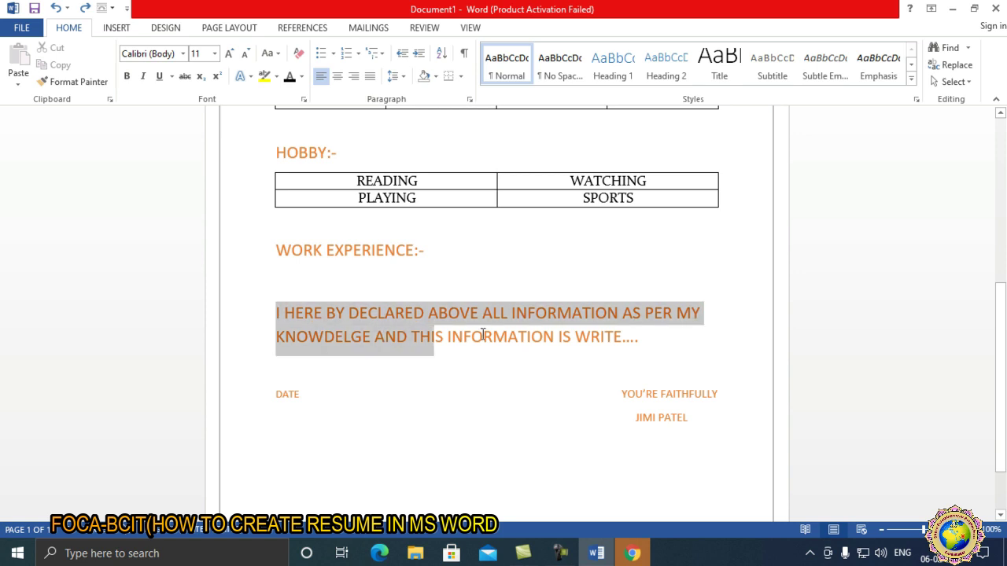
right_click(531, 338)
left_click(616, 378)
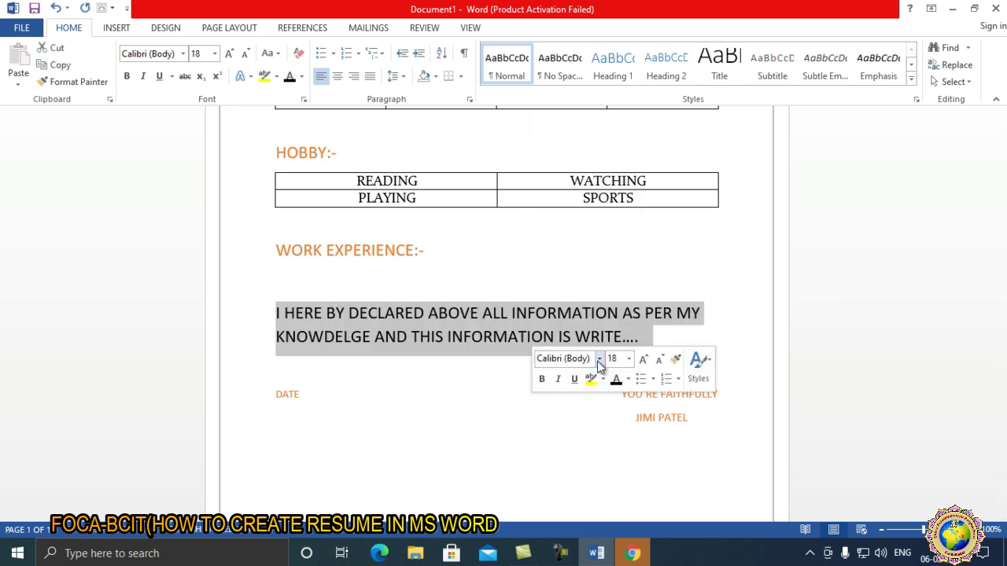
left_click(602, 358)
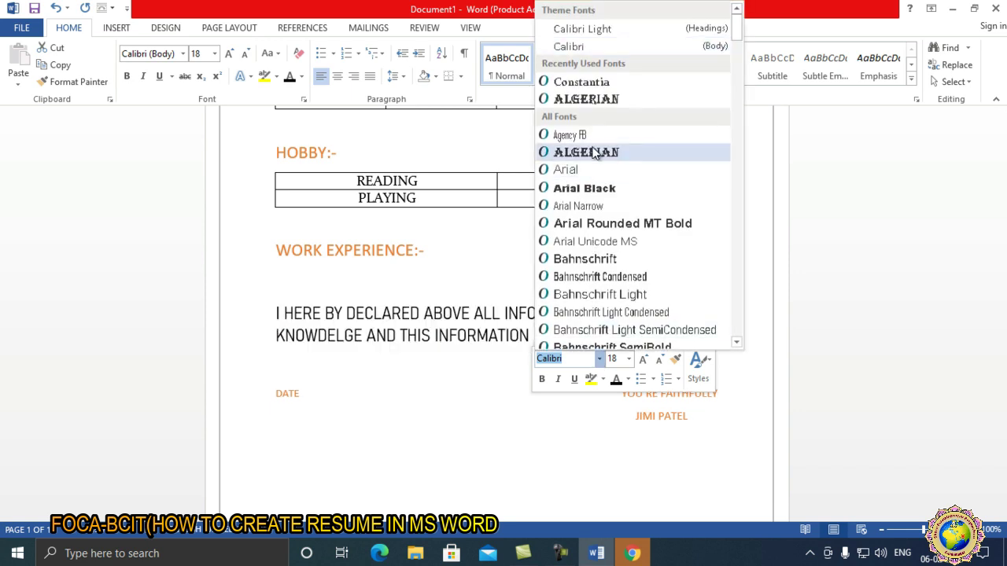
left_click(587, 81)
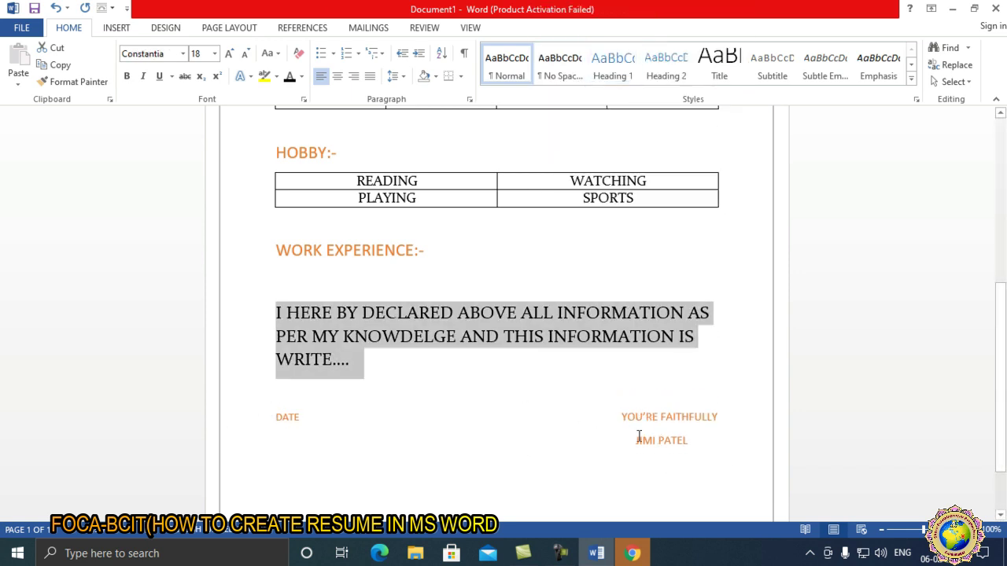
Step: Turn the YOU'RE FAITHFULLY and signer's name lines black, undoing a trial Constantia font change
left_click_drag(622, 421, 691, 442)
left_click(691, 442)
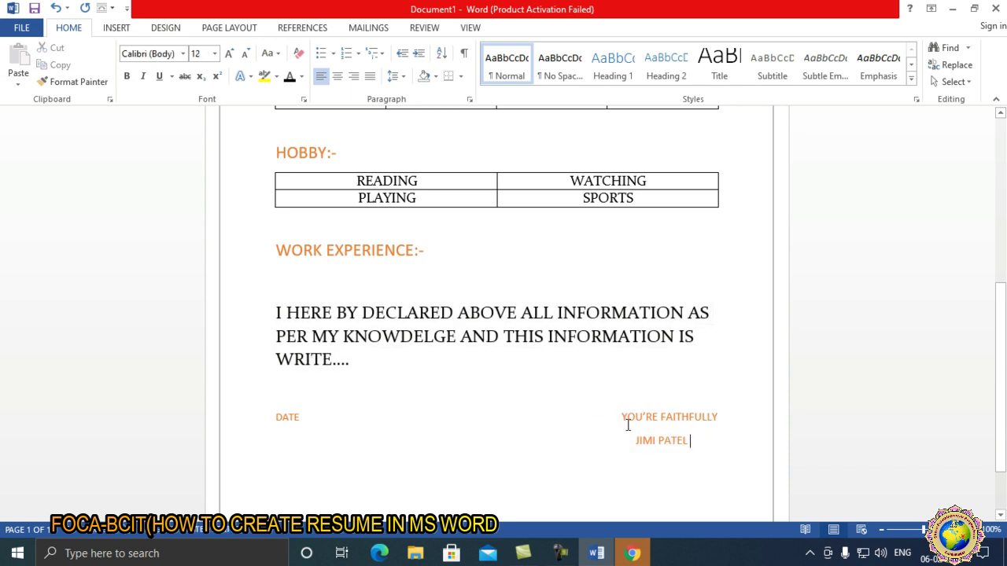
left_click_drag(624, 420, 691, 443)
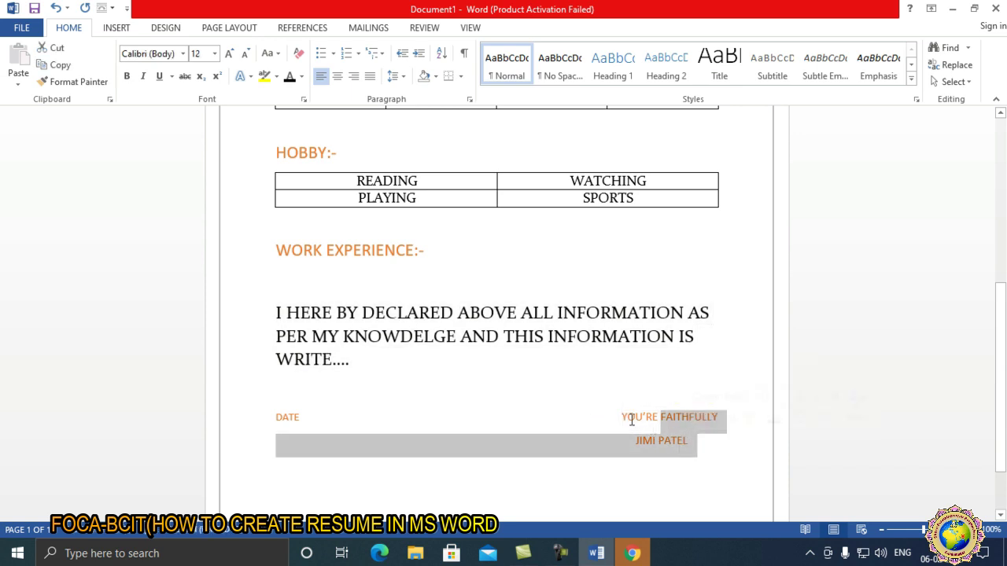
left_click_drag(622, 417, 691, 444)
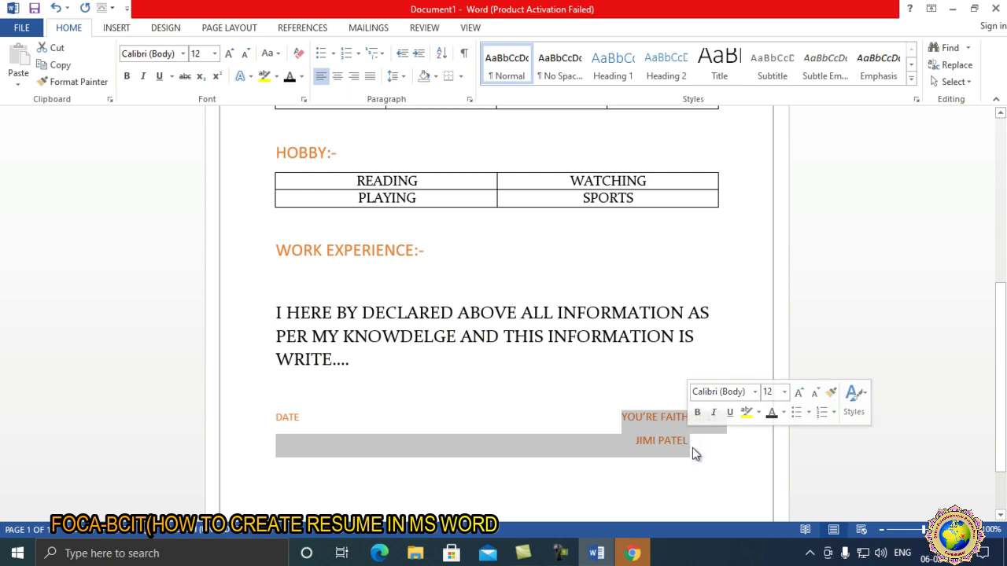
left_click(290, 77)
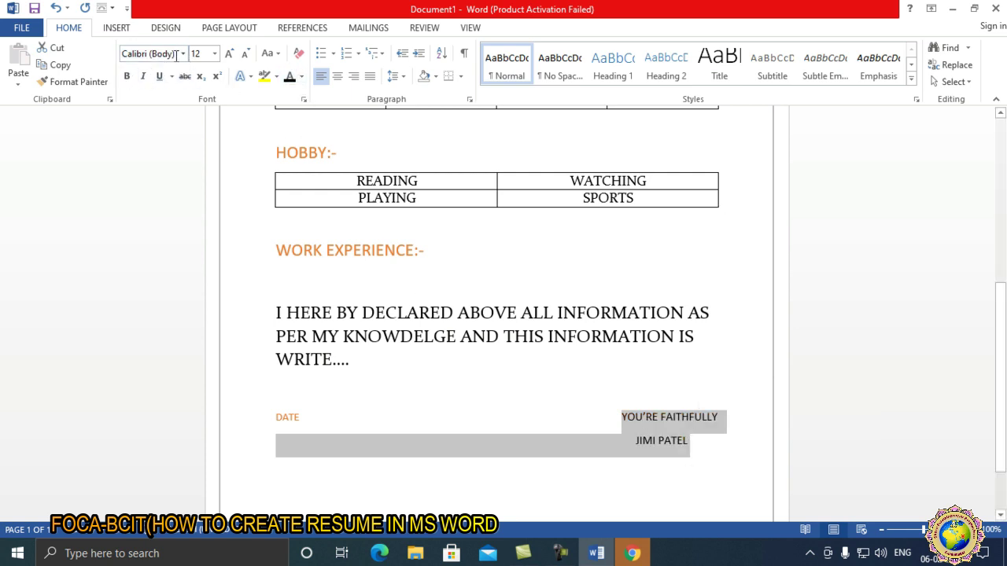
left_click(183, 54)
left_click(165, 140)
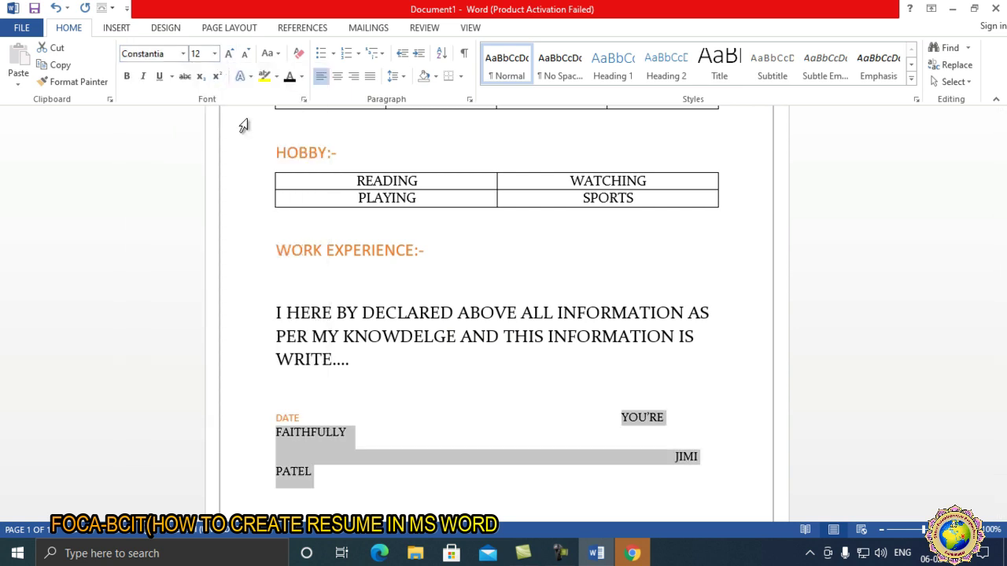
double_click(437, 375)
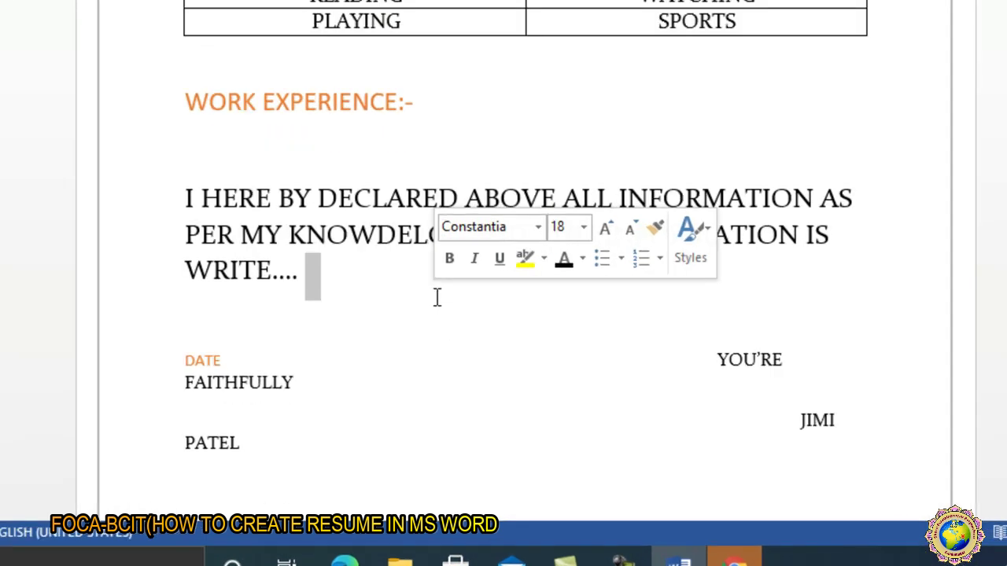
key("ctrl+z")
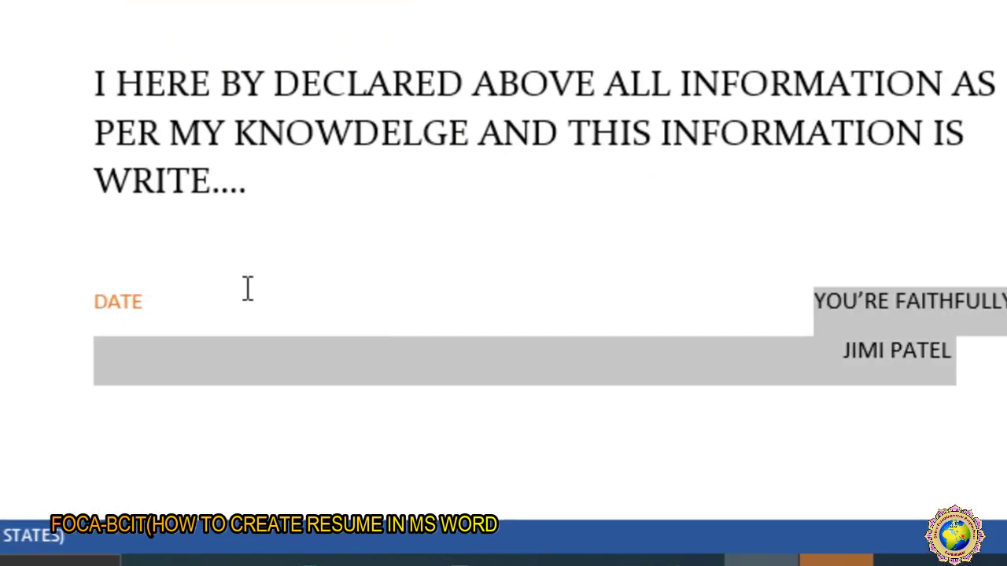
left_click(247, 288)
left_click(63, 299)
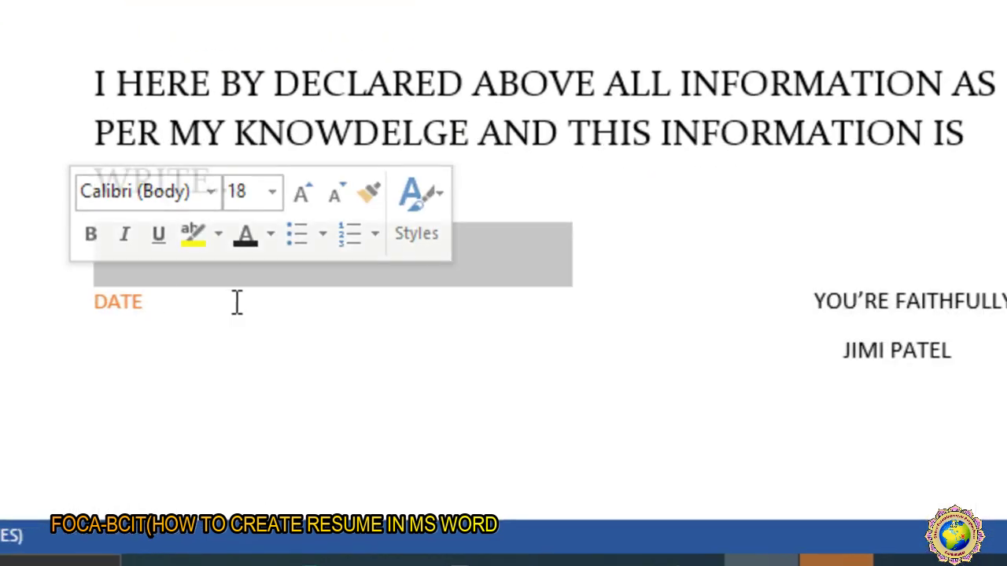
left_click(101, 298)
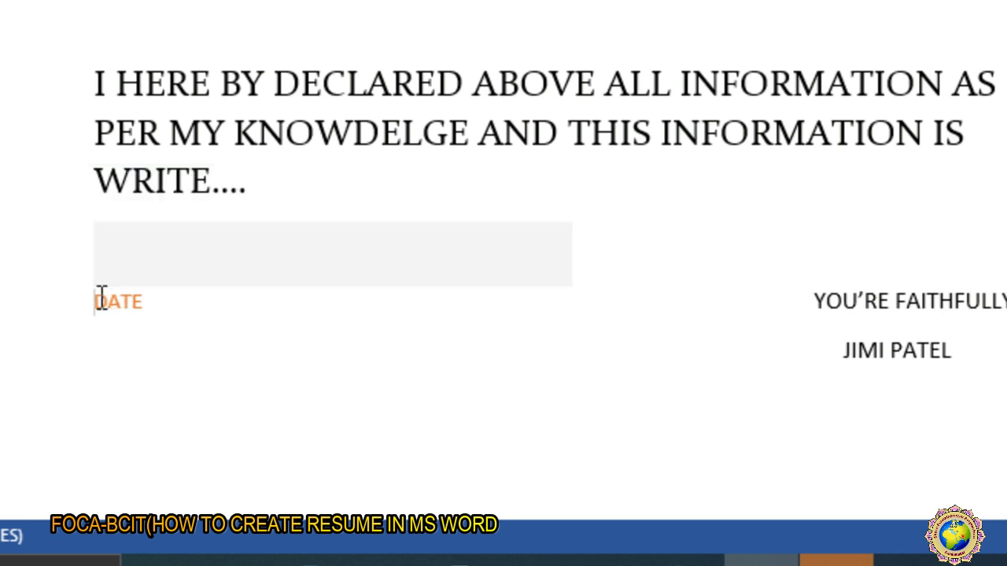
left_click(141, 305)
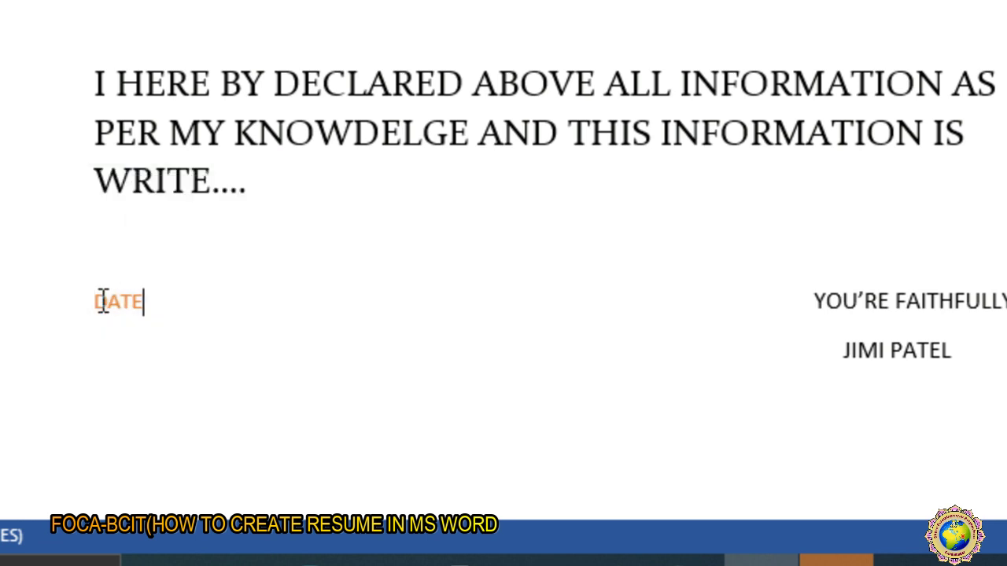
Step: Delete the DATE label so YOU'RE FAITHFULLY starts the closing line
left_click_drag(118, 302, 142, 299)
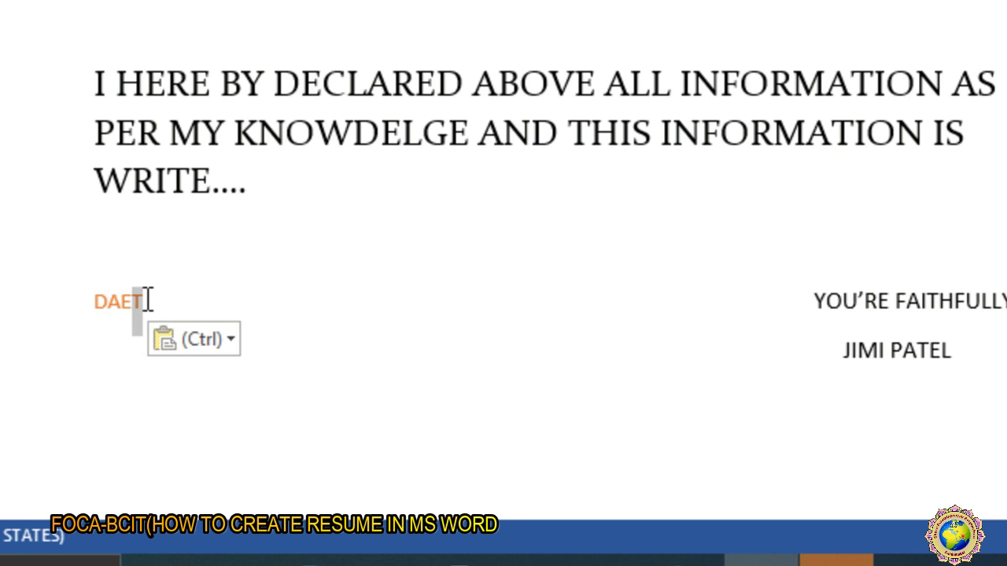
left_click(98, 301)
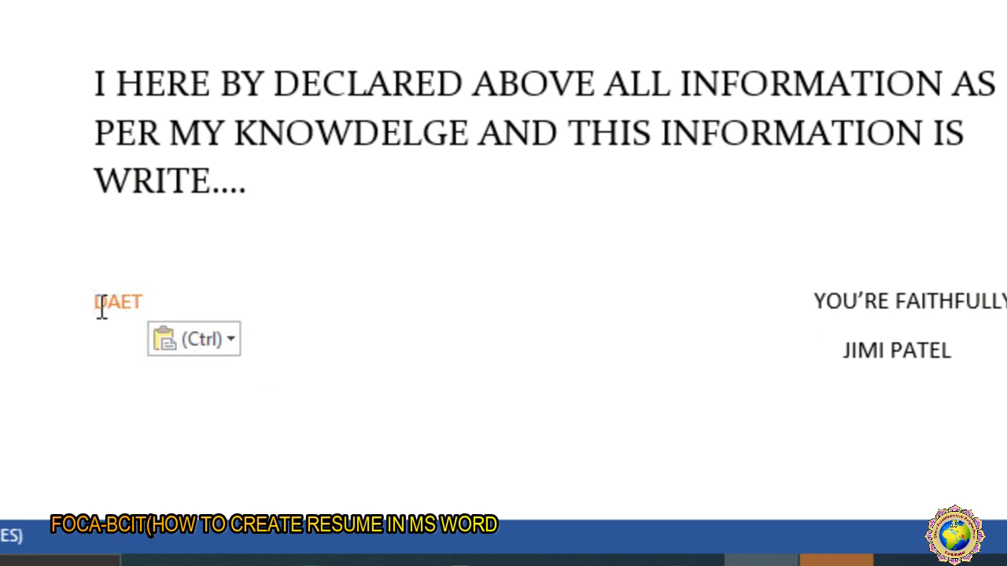
left_click_drag(101, 307, 141, 301)
key("ctrl+c")
right_click(141, 303)
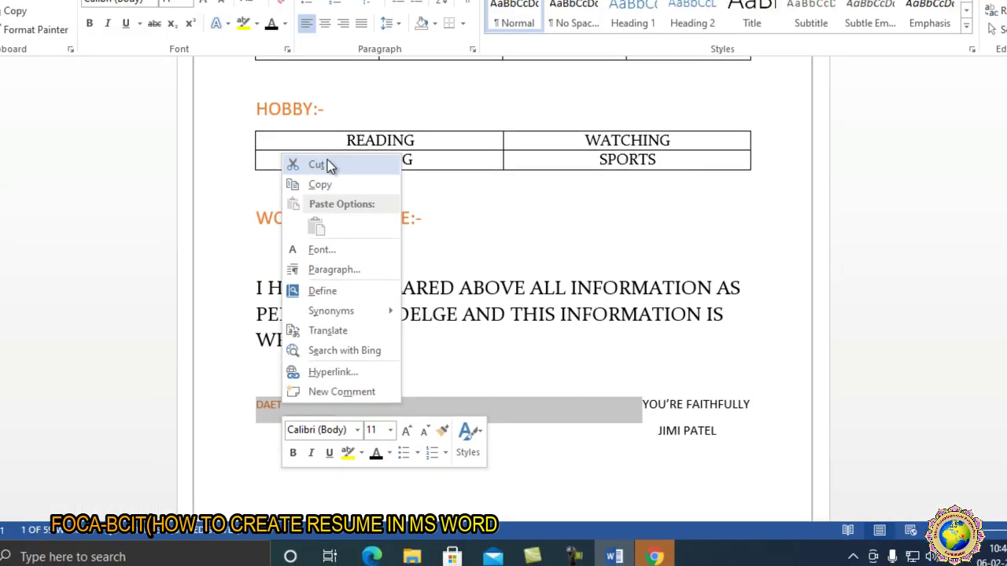
left_click(334, 203)
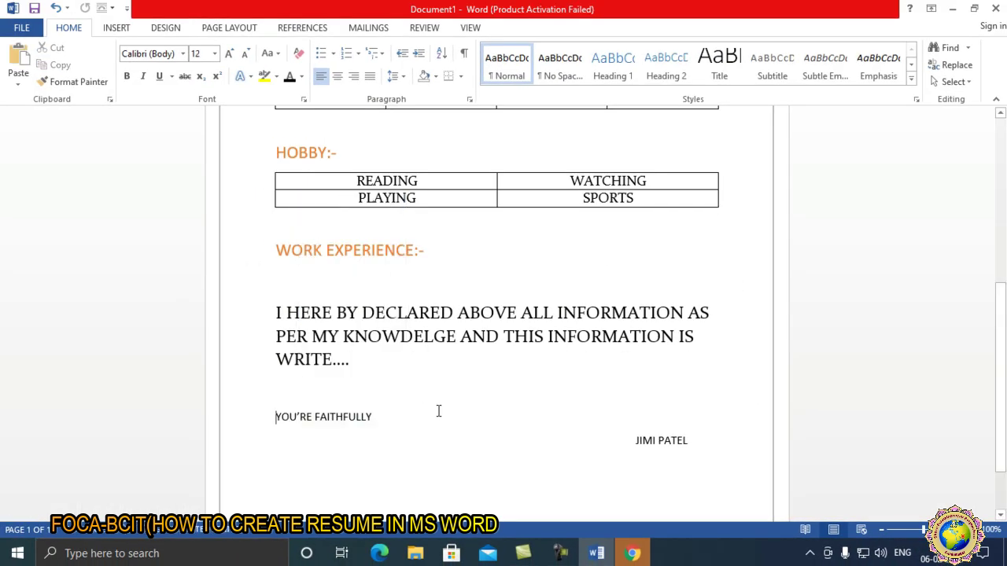
key("ctrl+v")
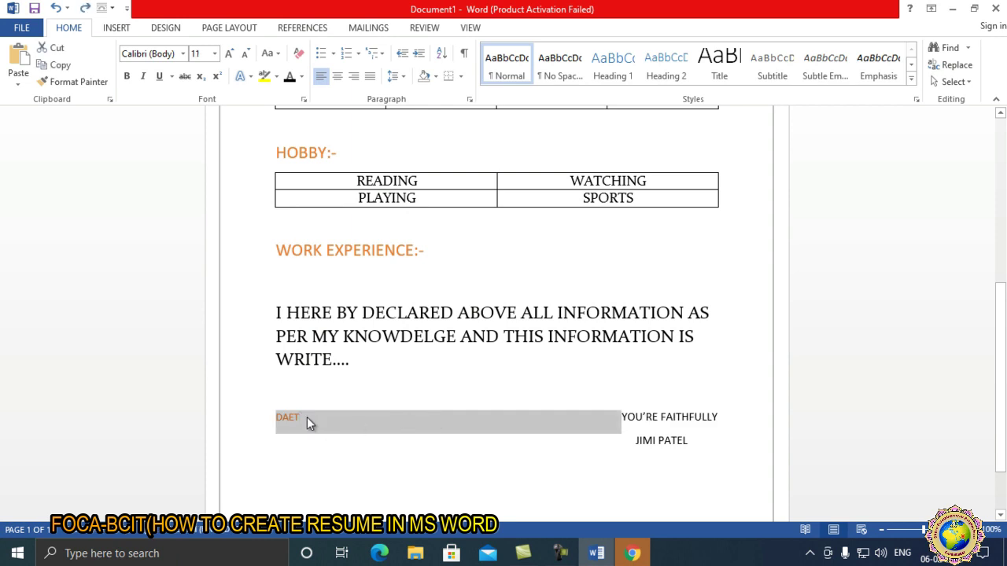
double_click(287, 416)
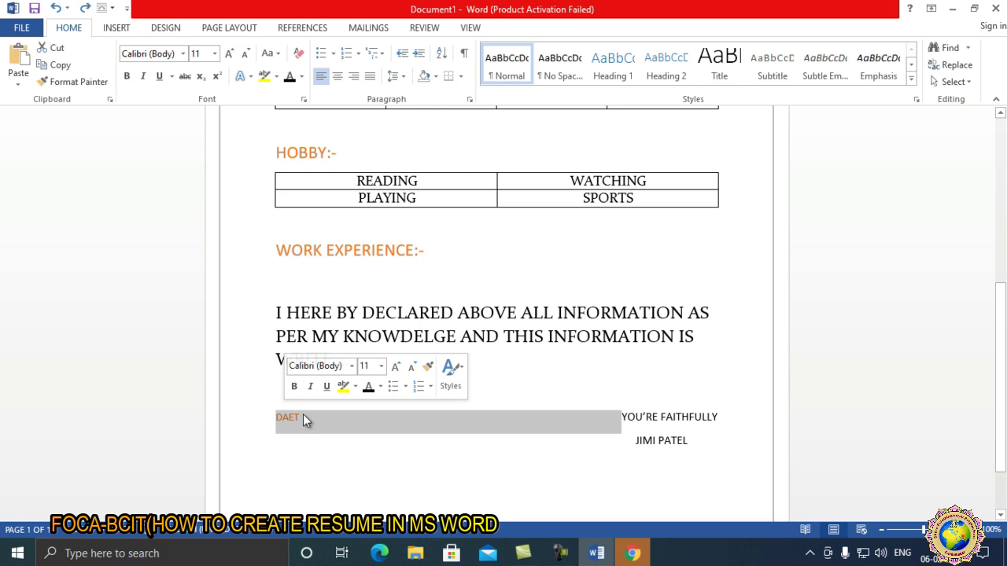
key("Delete")
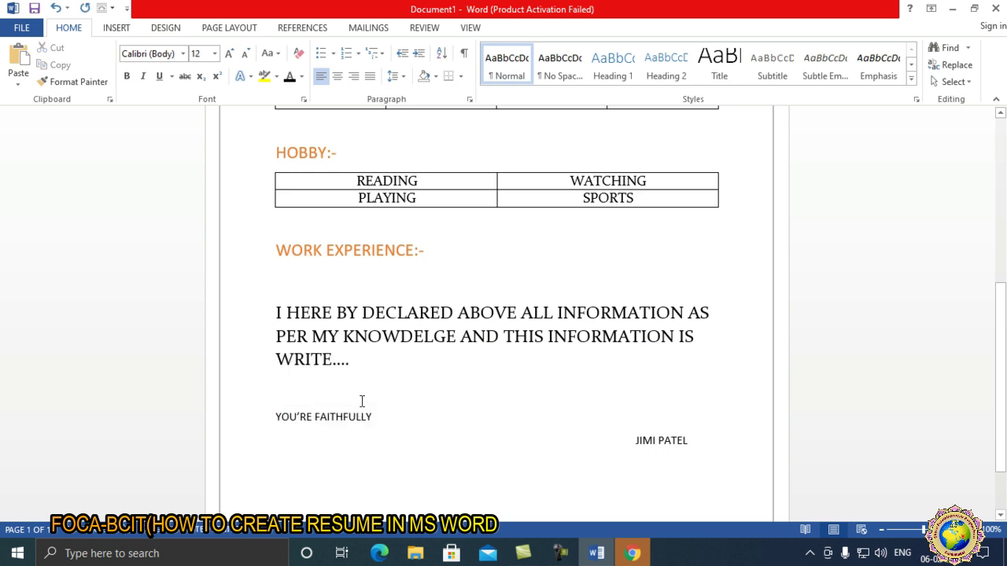
Step: Tab YOU'RE FAITHFULLY twice to the right and select the declaration paragraph
key("Tab")
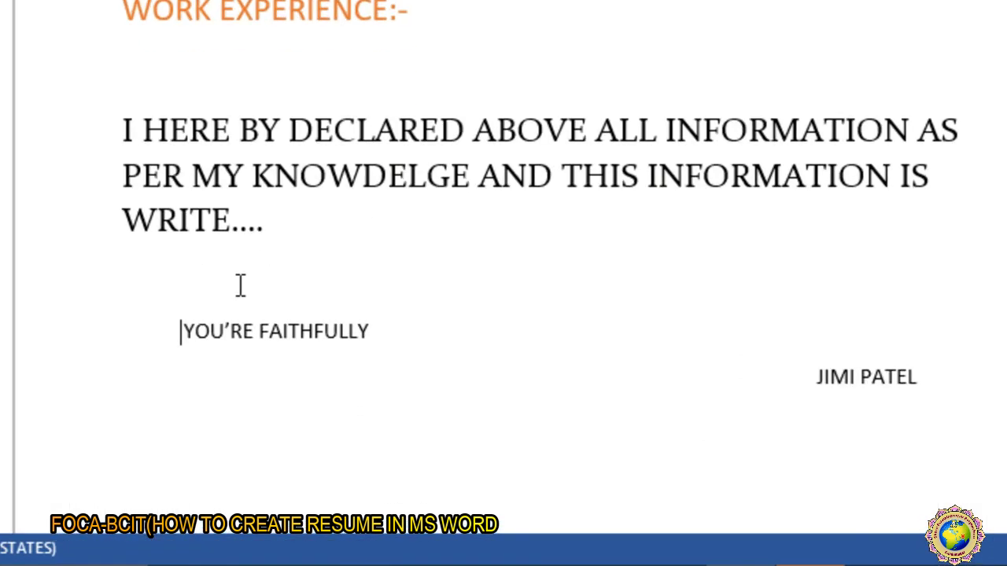
key("Tab")
key("Tab")
key("Tab")
key("Tab")
key("Tab")
key("Tab")
key("Tab")
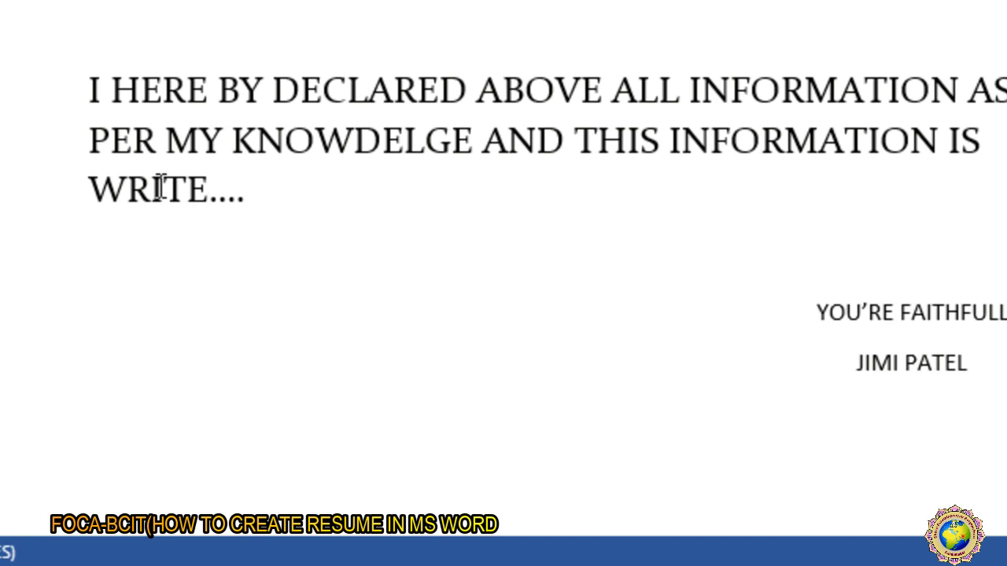
double_click(90, 89)
left_click_drag(102, 102, 243, 224)
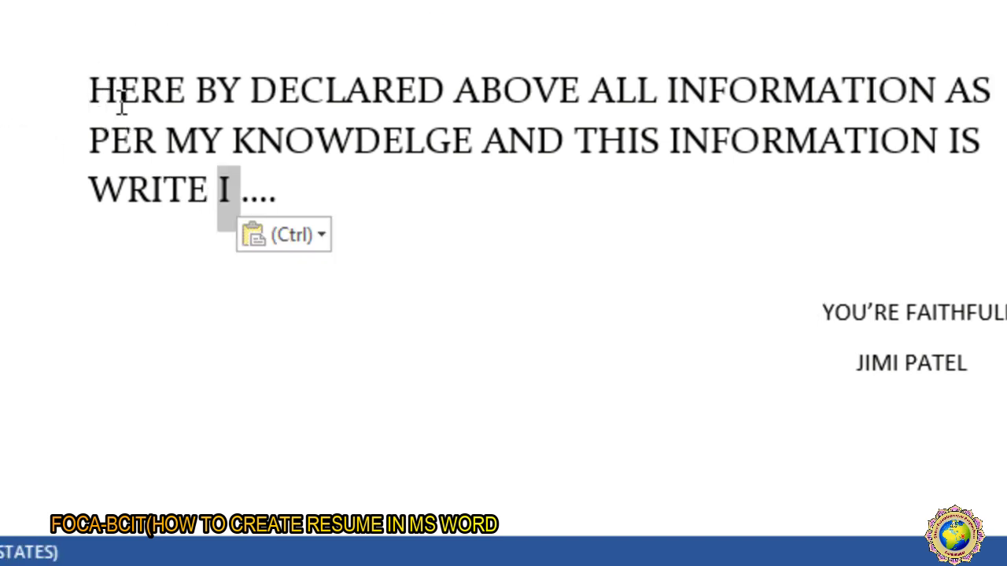
key("ctrl+z")
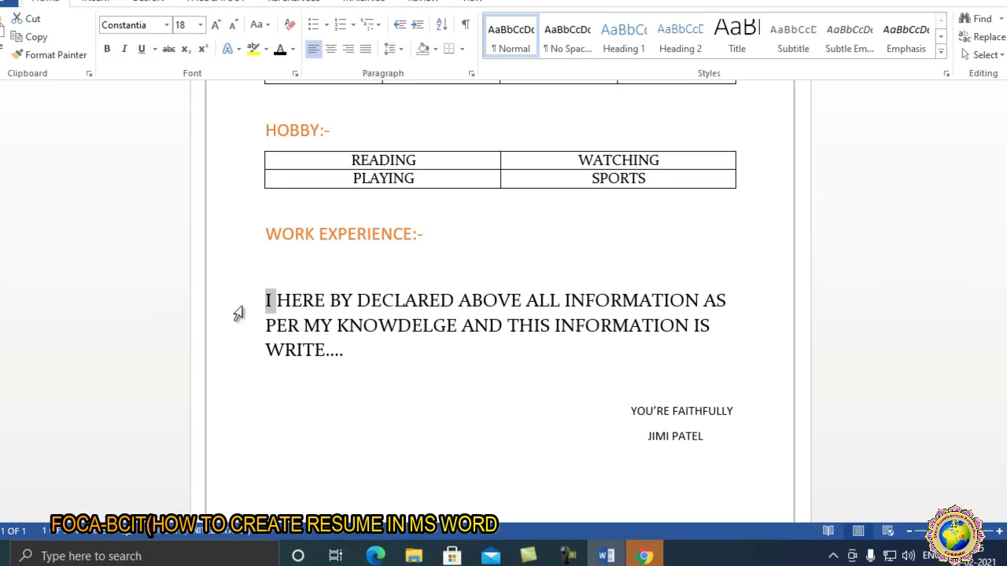
double_click(238, 313)
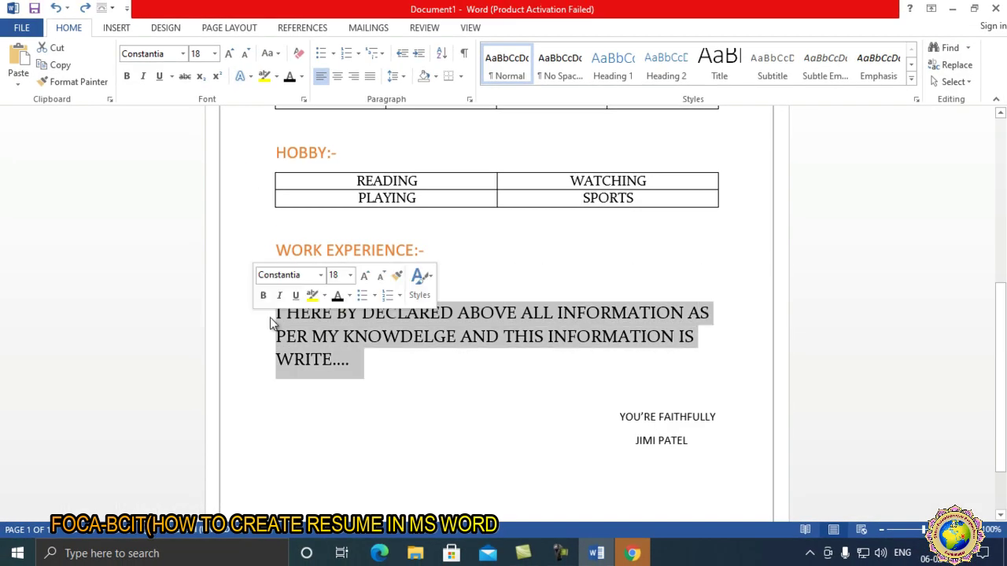
Step: Set the declaration paragraph to font size 14
left_click(350, 274)
left_click(339, 367)
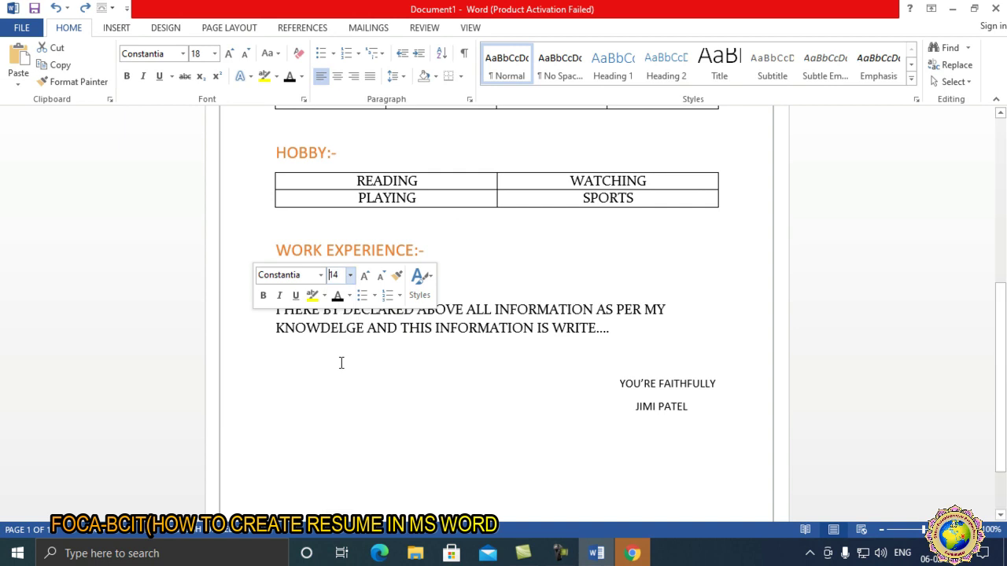
left_click(356, 369)
Step: Insert the built-in Austin footer showing 'pg. 1' and return to the page
left_click(117, 29)
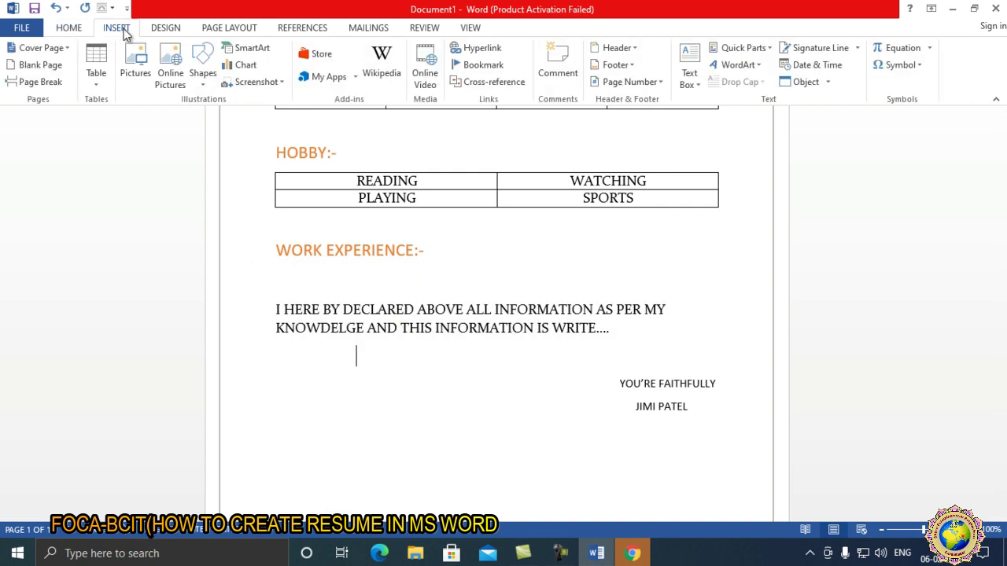
left_click(615, 64)
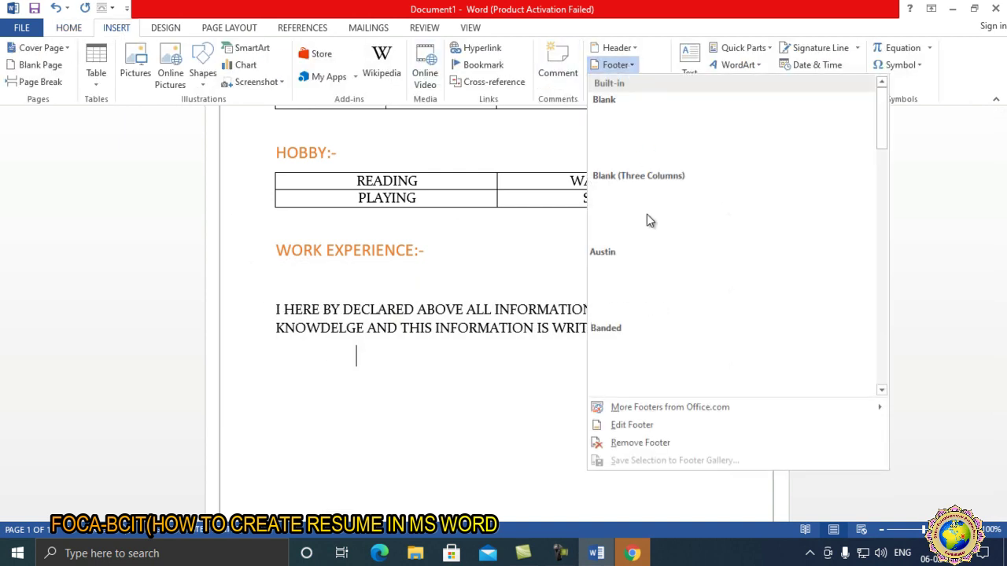
left_click(628, 310)
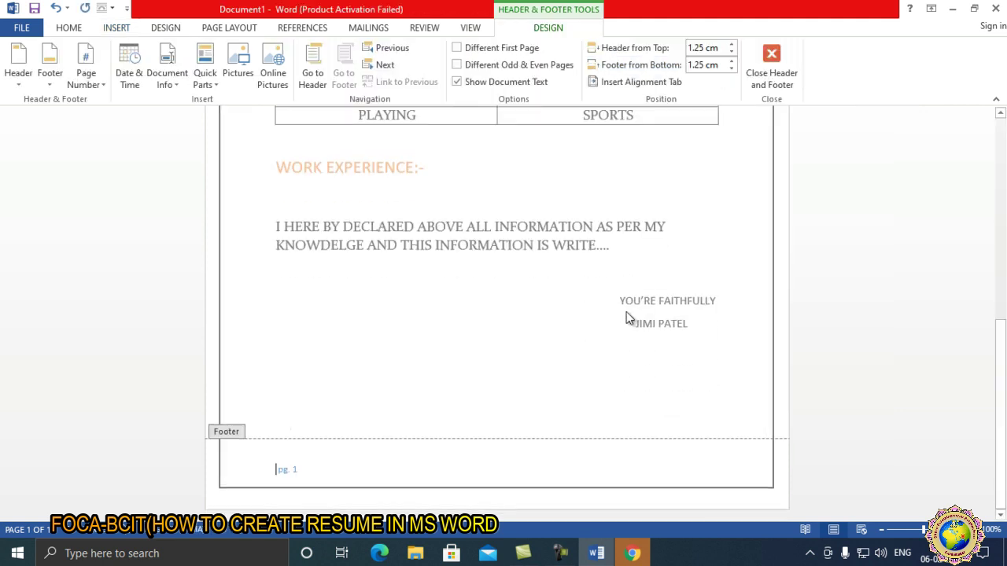
left_click(771, 67)
scroll(354, 358, "up", 3)
scroll(389, 362, "up", 5)
scroll(420, 326, "down", 4)
scroll(424, 333, "up", 4)
left_click(270, 239)
Step: Apply orange All Borders to every cell of the personal information table
right_click(271, 239)
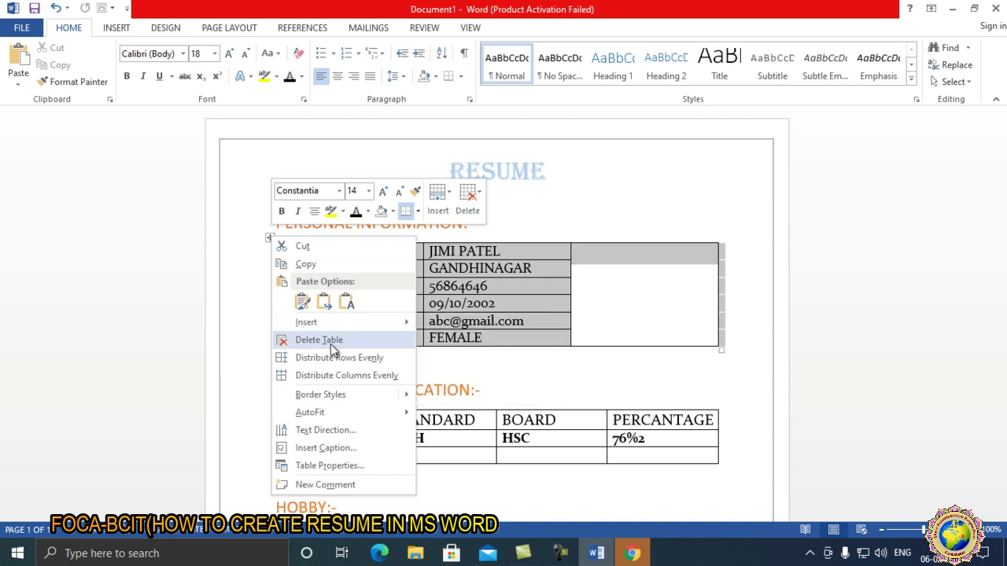
mouse_move(320, 395)
left_click(567, 442)
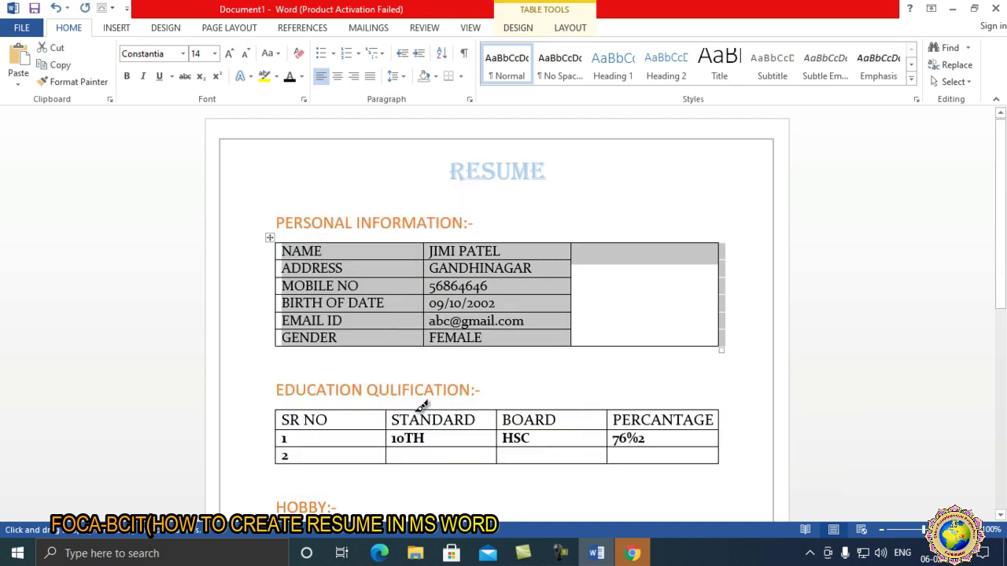
left_click(455, 75)
left_click(461, 78)
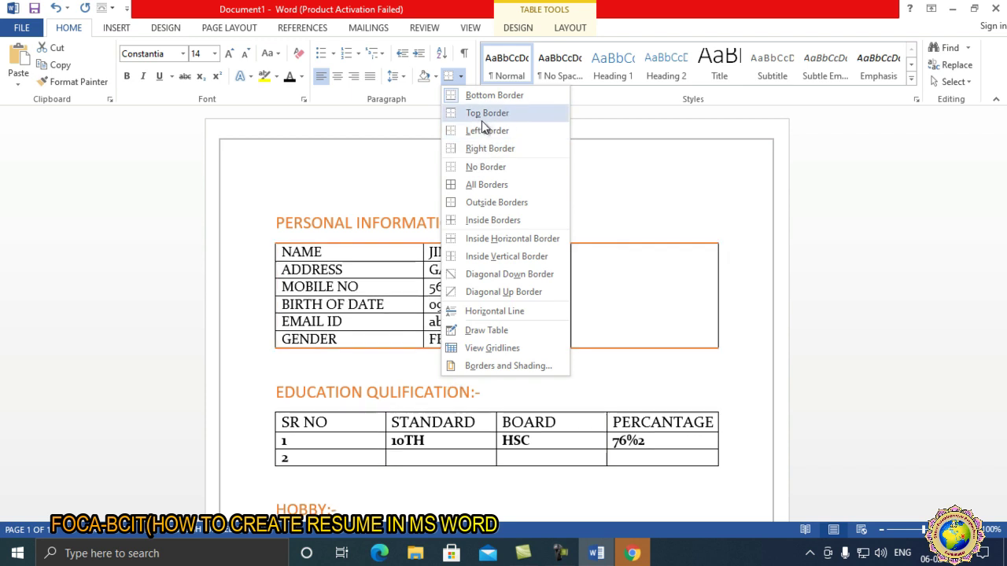
left_click(489, 187)
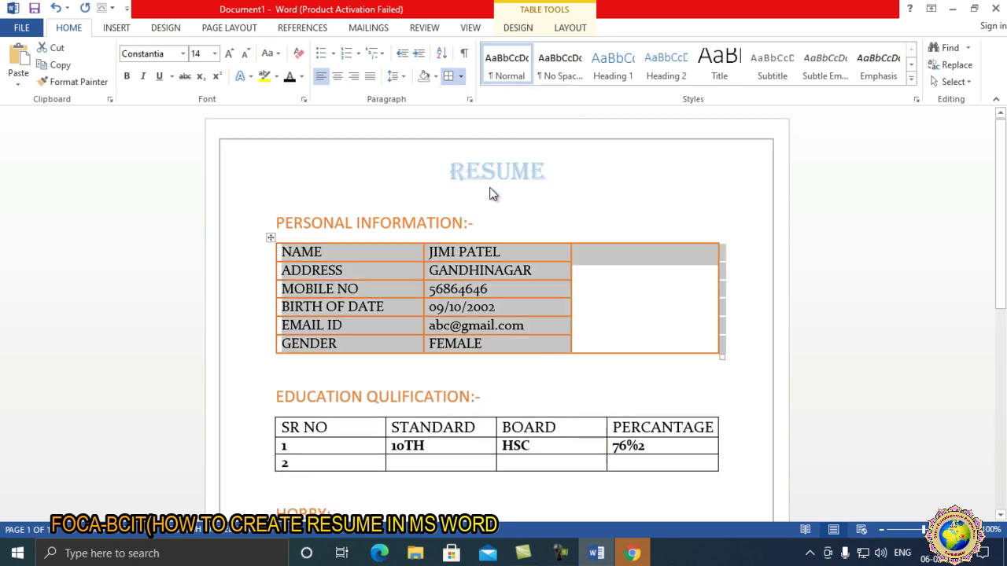
scroll(317, 291, "down", 3)
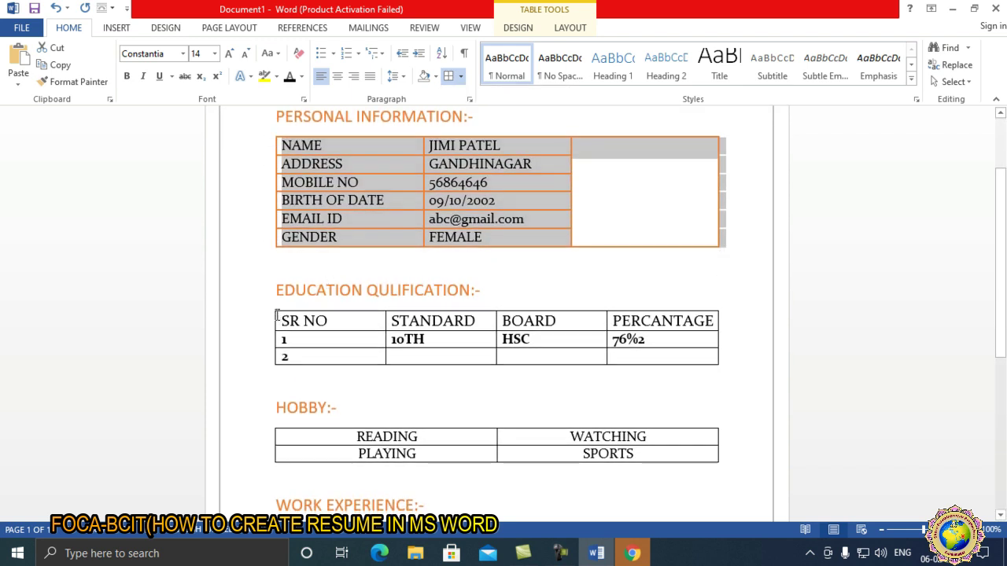
Step: Outline the education table's SR NO cell with orange All Borders
left_click(277, 315)
left_click(461, 77)
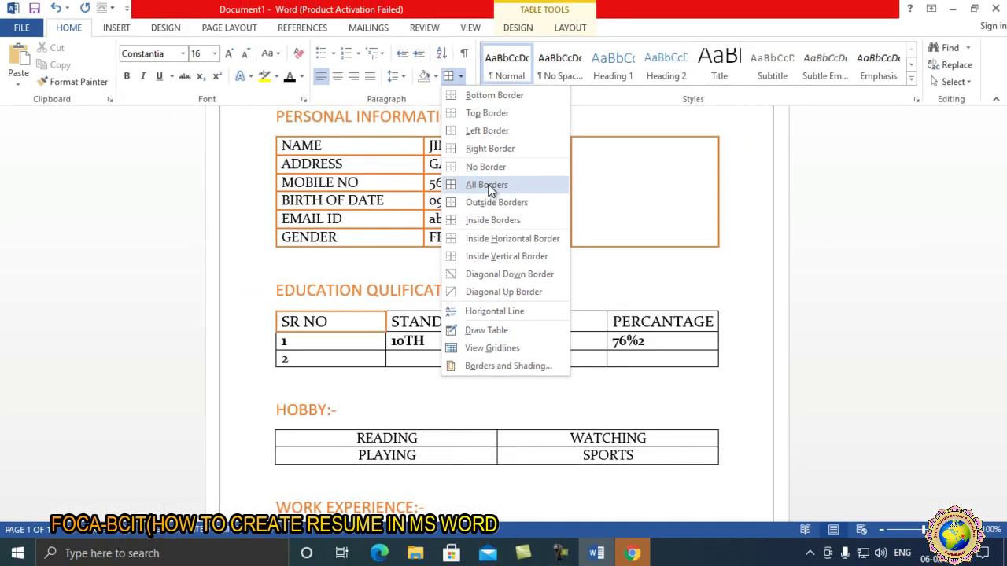
left_click(489, 187)
scroll(401, 265, "down", 5)
left_click(371, 220)
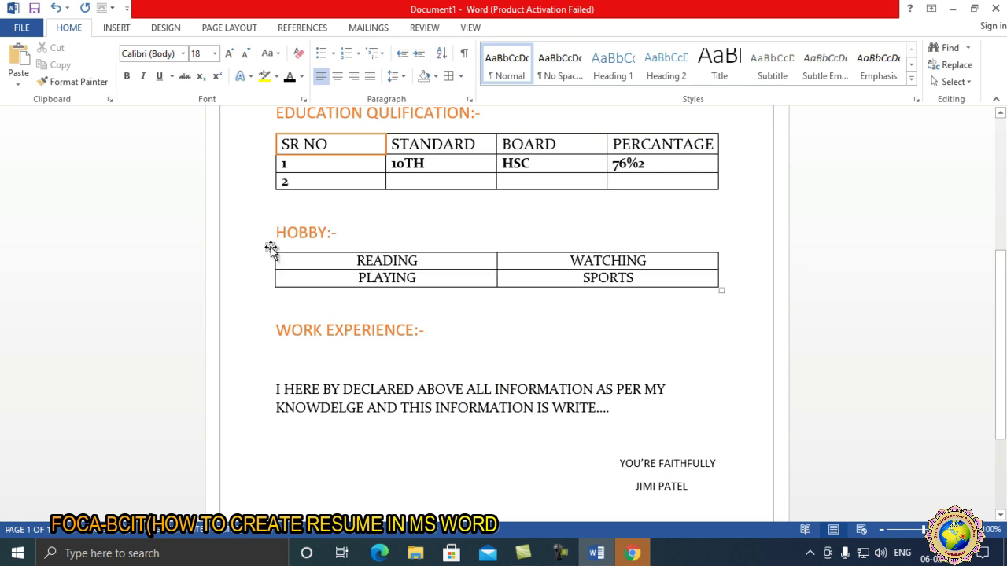
scroll(396, 339, "down", 4)
scroll(402, 335, "up", 6)
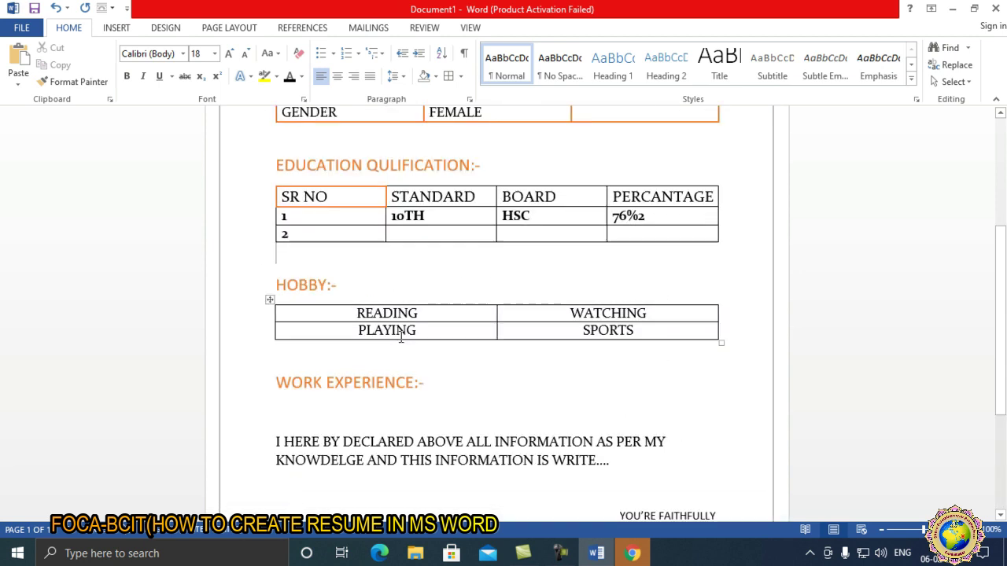
scroll(401, 336, "up", 6)
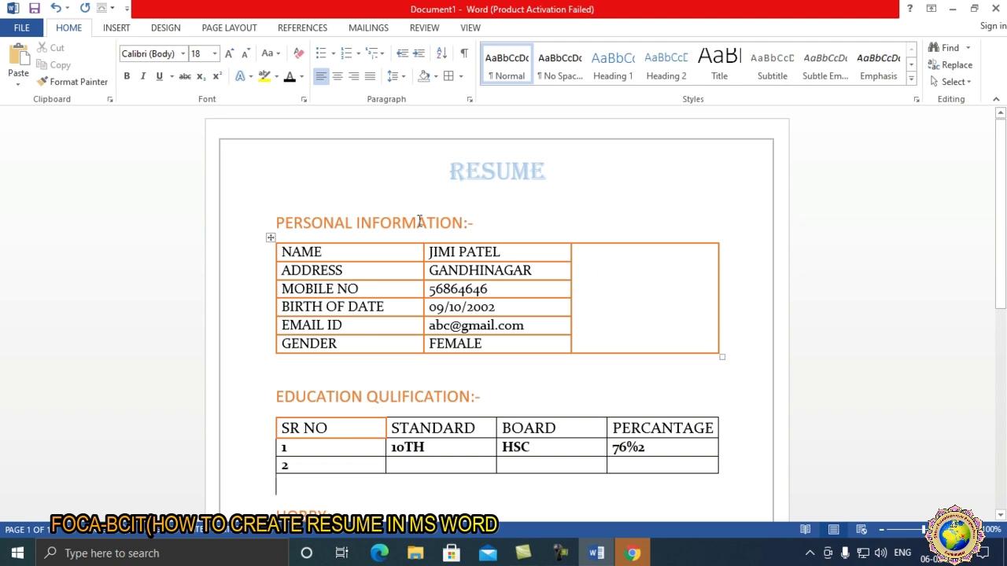
left_click(118, 28)
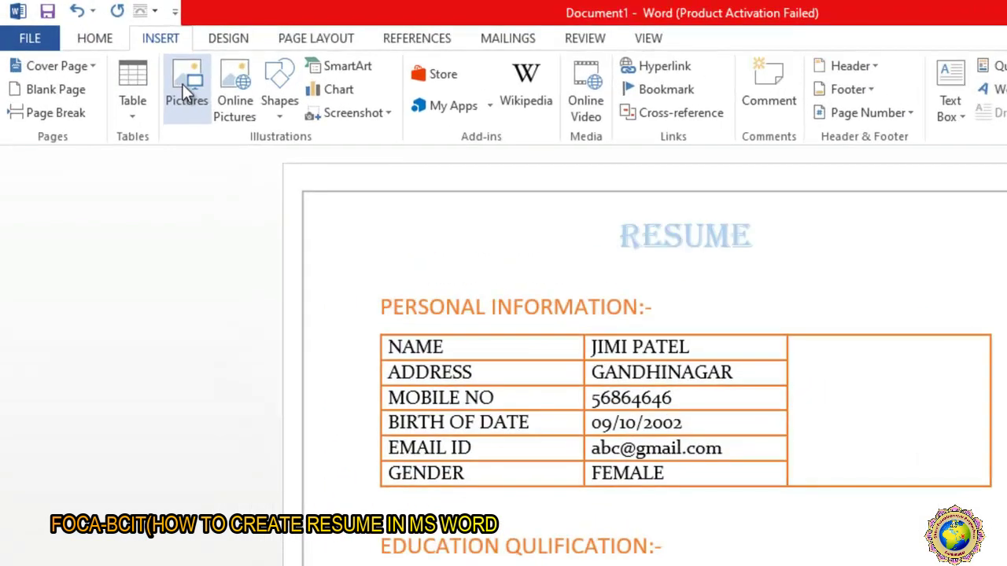
left_click(189, 87)
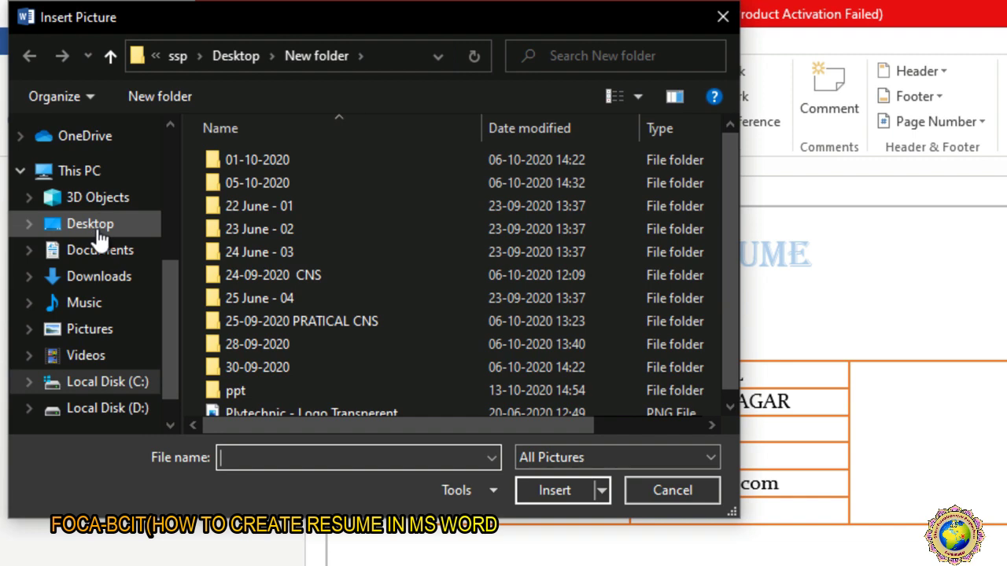
scroll(98, 236, "down", 1)
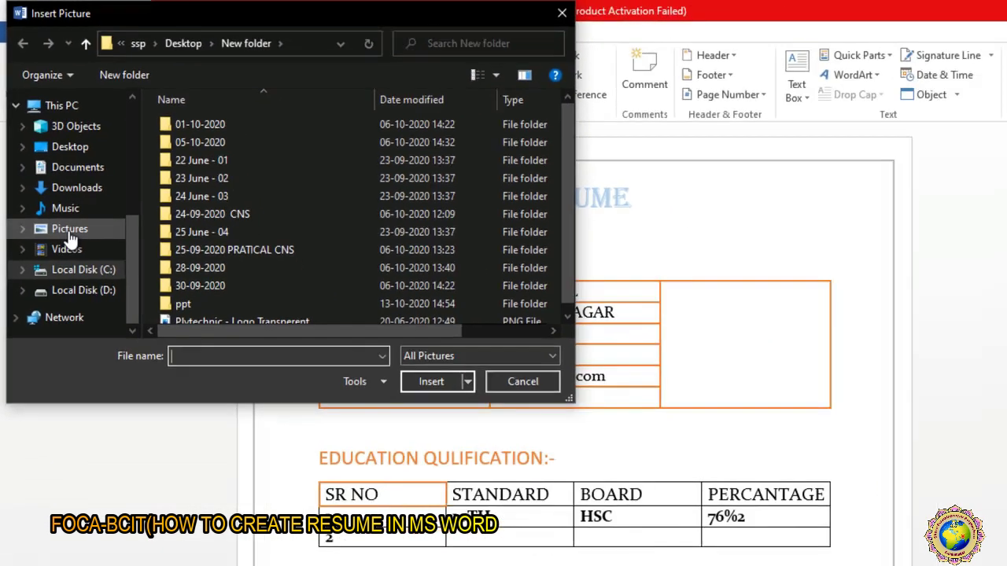
left_click(86, 297)
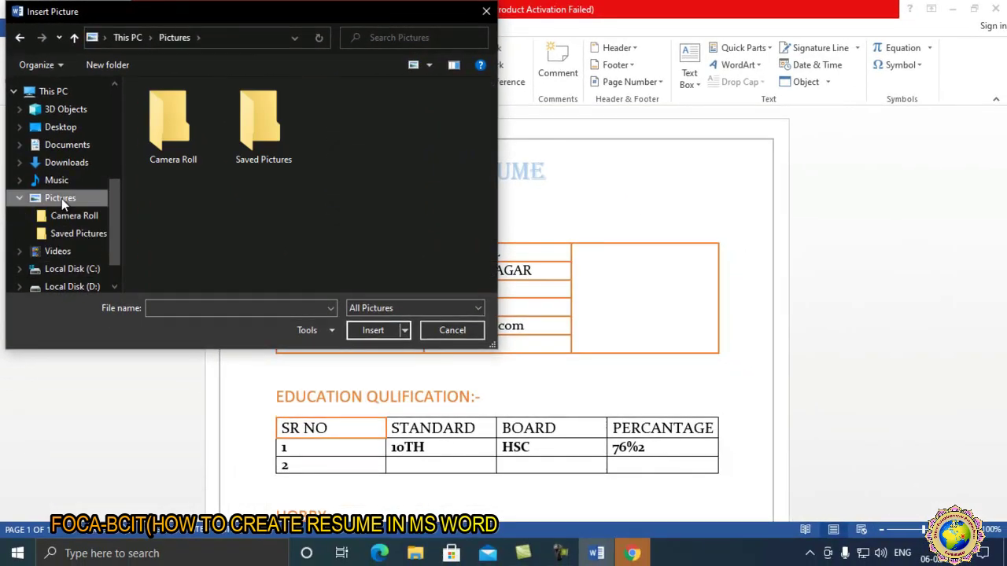
double_click(269, 127)
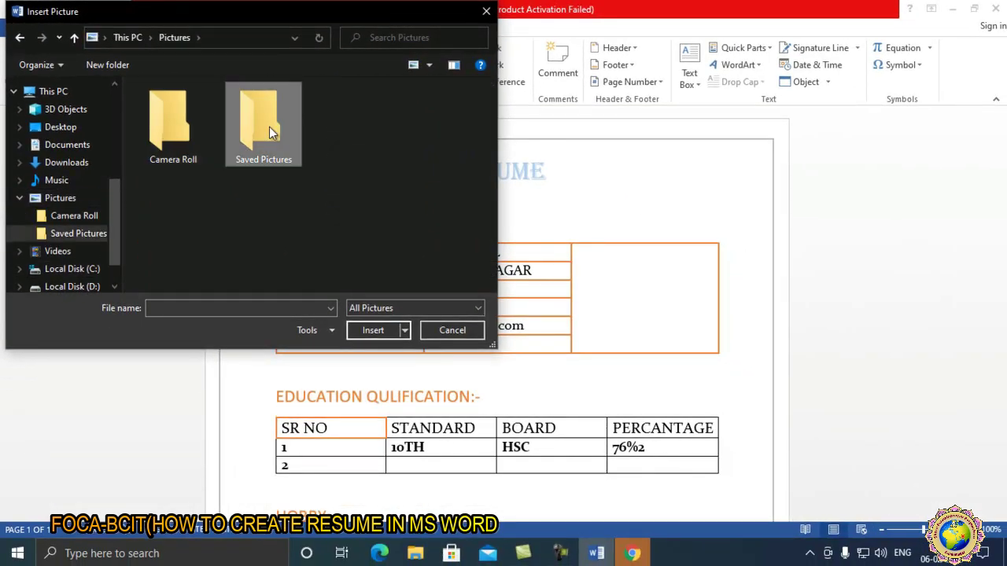
left_click(74, 38)
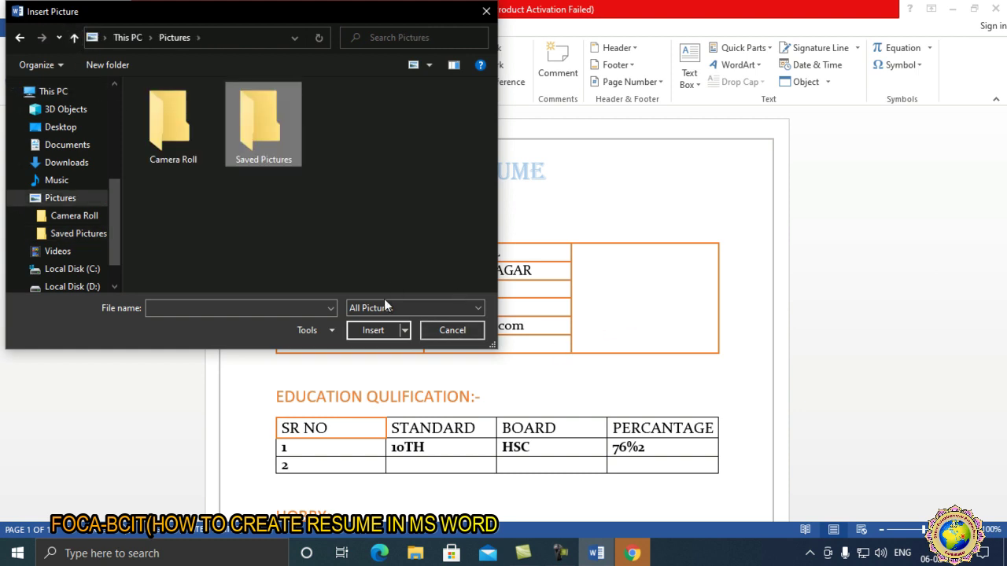
left_click(444, 330)
scroll(313, 228, "down", 3)
scroll(312, 228, "up", 3)
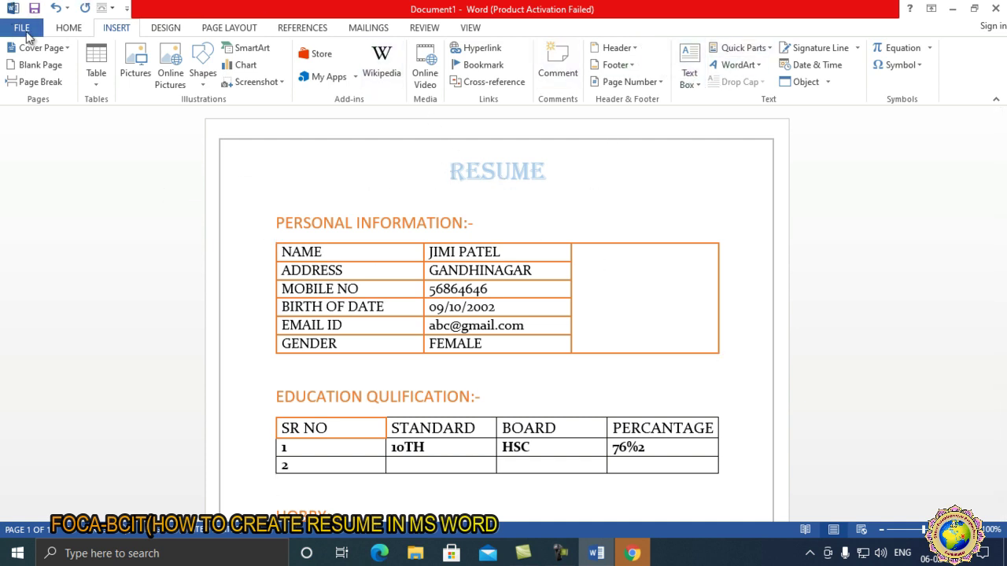
left_click(80, 29)
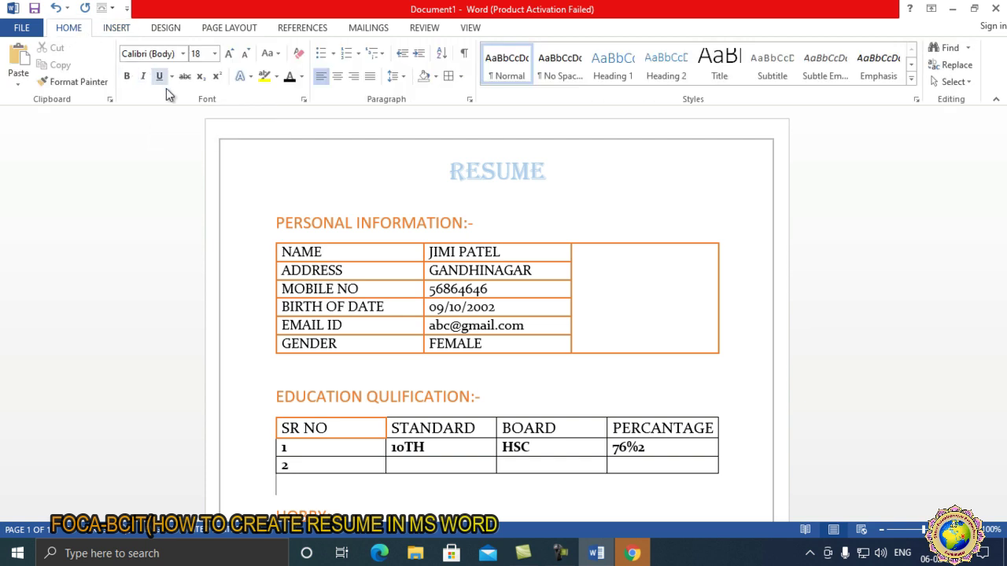
mouse_move(497, 299)
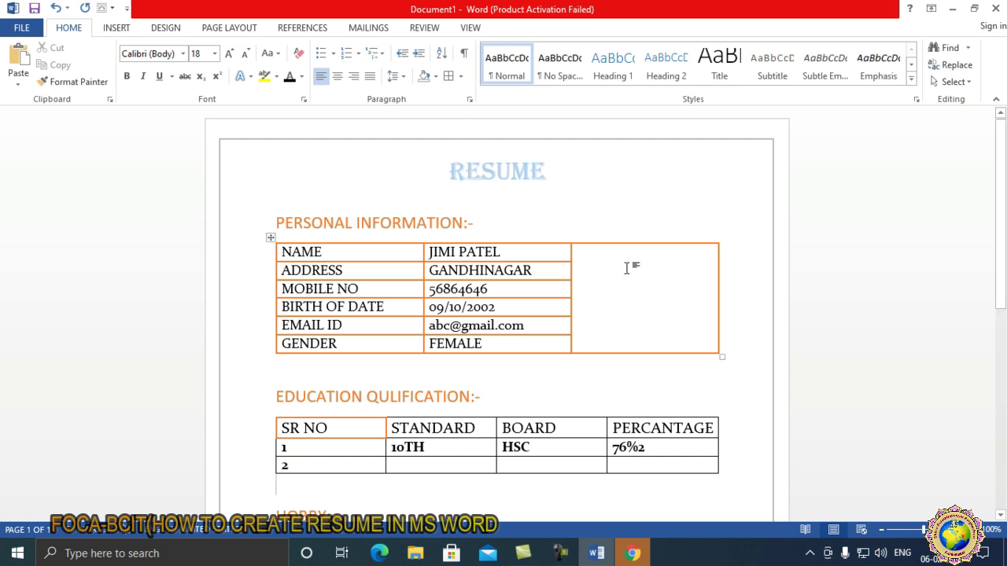
scroll(535, 214, "down", 3)
scroll(527, 228, "down", 5)
scroll(524, 250, "down", 1)
scroll(525, 258, "up", 1)
scroll(524, 258, "up", 5)
scroll(378, 196, "up", 2)
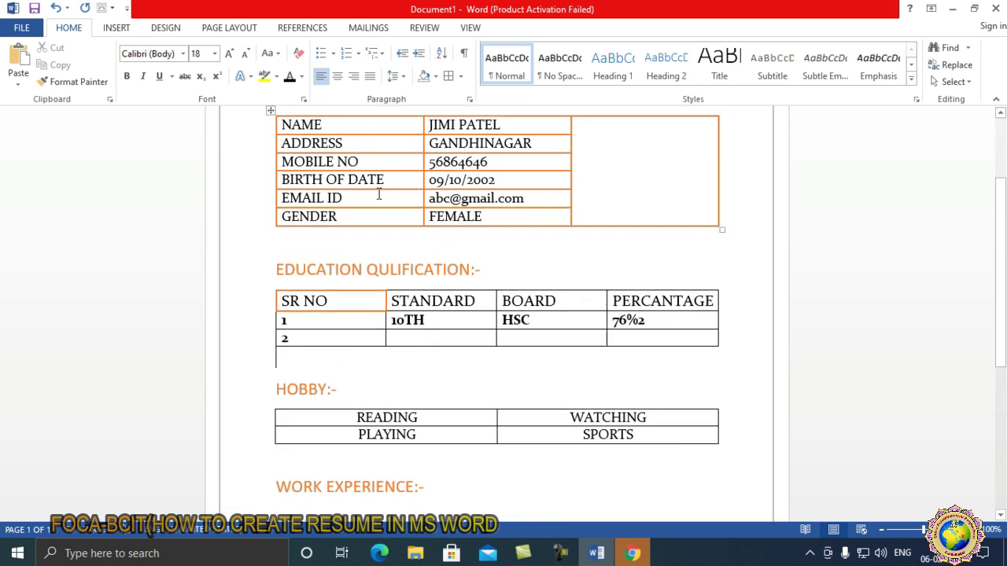
scroll(434, 236, "up", 3)
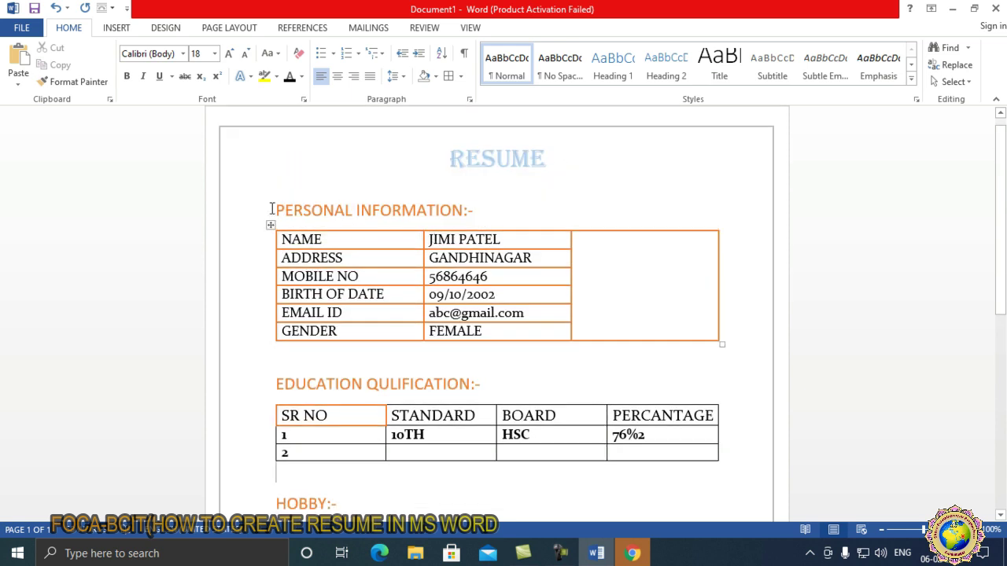
scroll(371, 263, "down", 3)
scroll(373, 273, "down", 3)
scroll(359, 267, "down", 3)
scroll(350, 220, "up", 3)
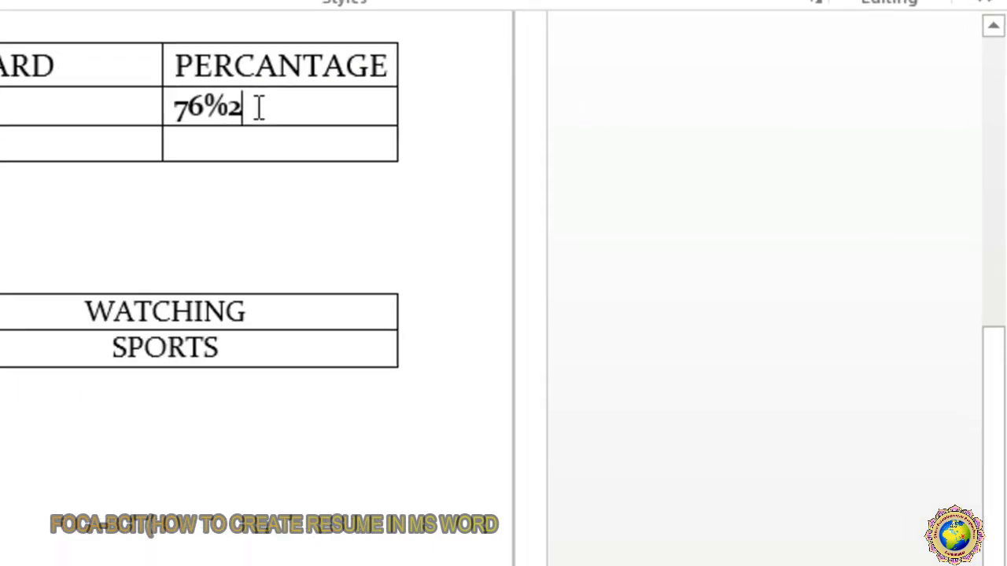
Step: Replace the 10TH row's percentage 76%2 with 67%
double_click(235, 107)
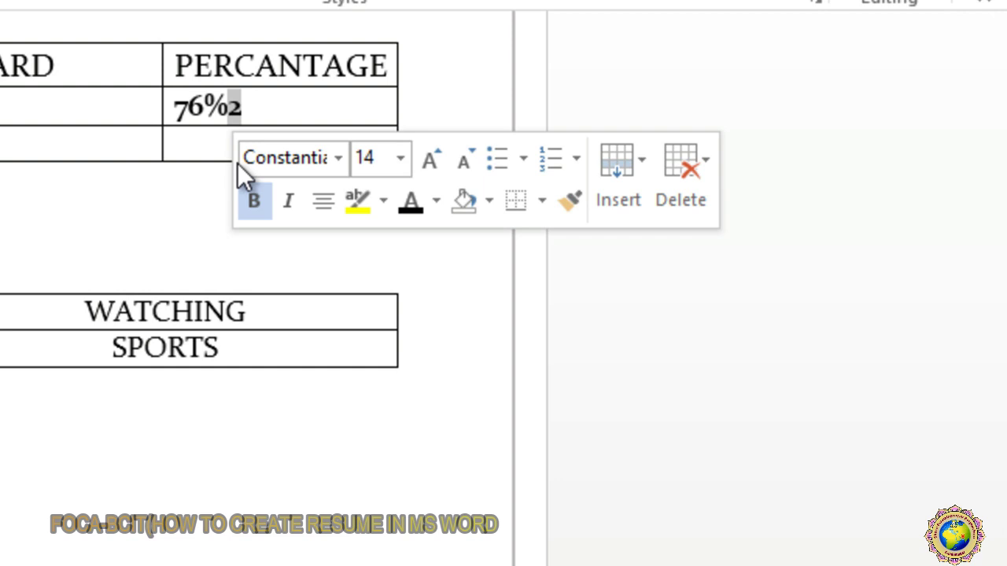
left_click(400, 464)
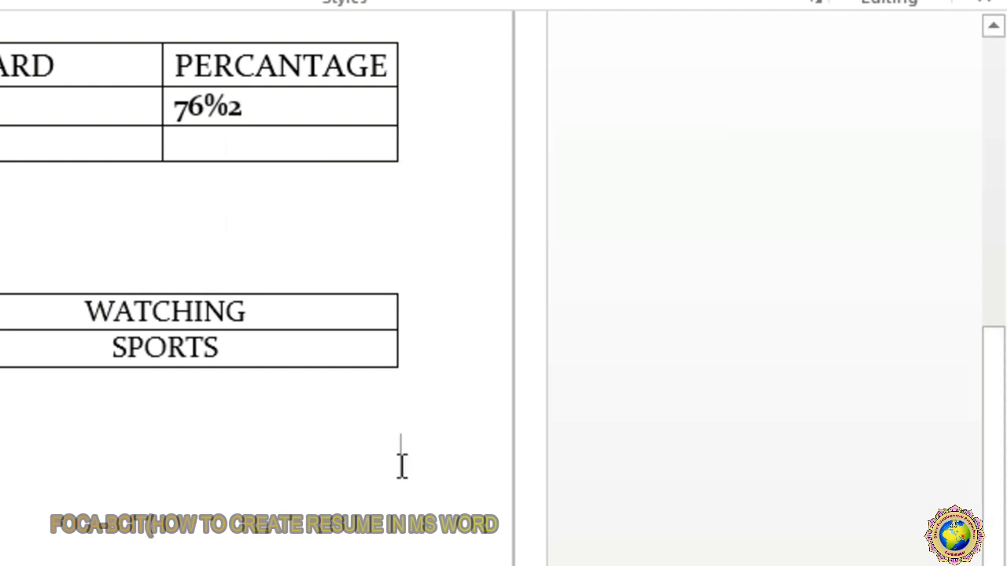
double_click(171, 102)
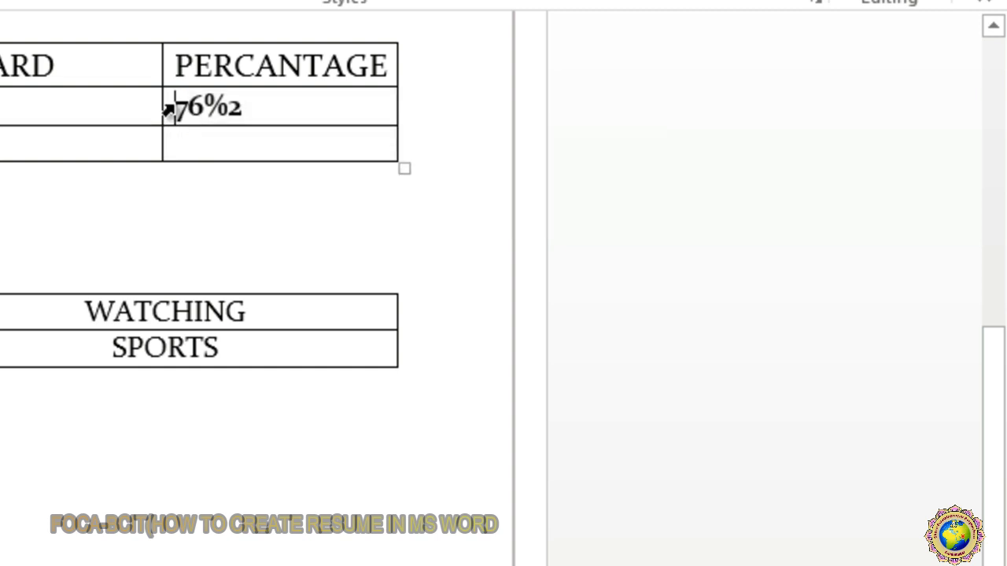
left_click_drag(174, 107, 247, 108)
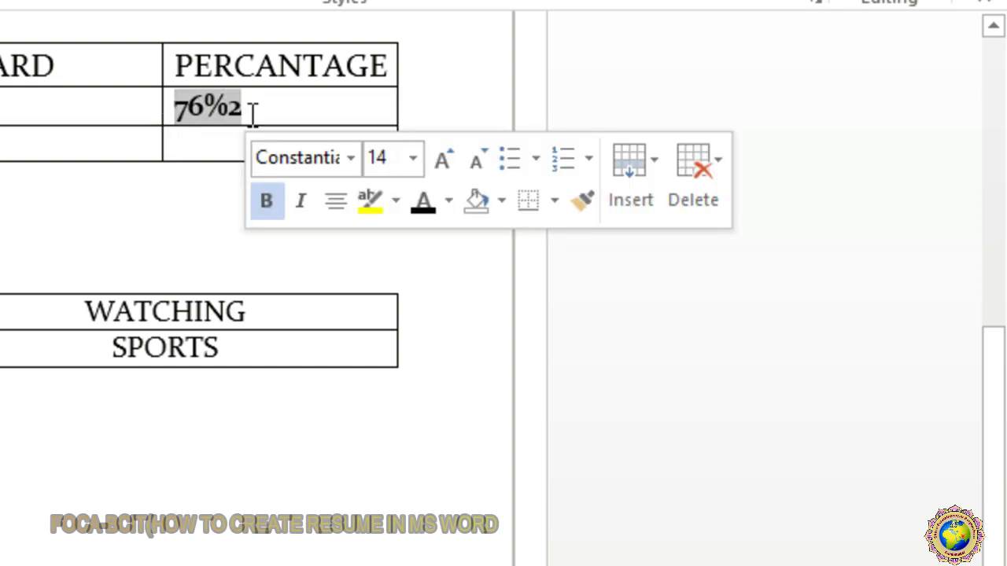
key("BackSpace")
type("6")
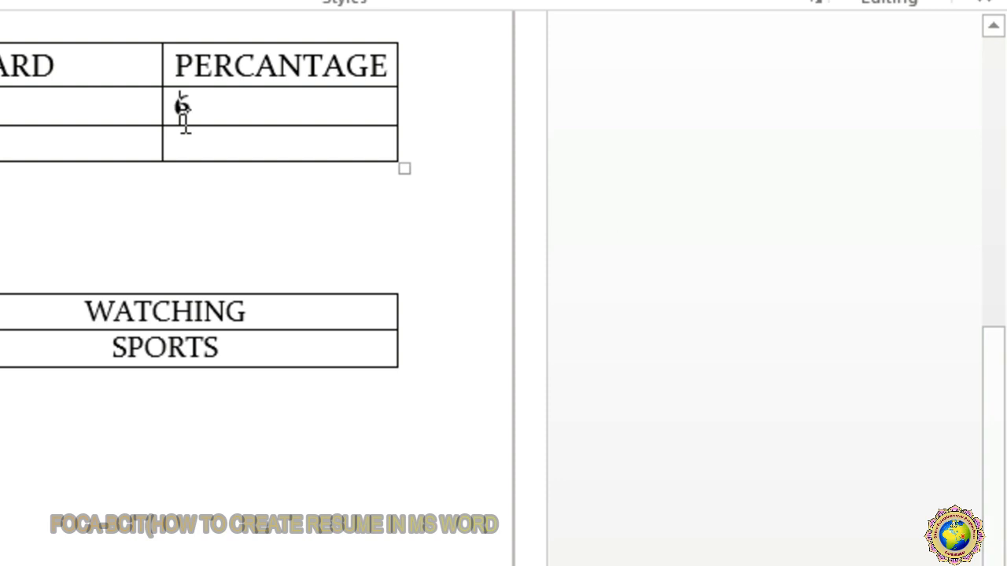
type("7")
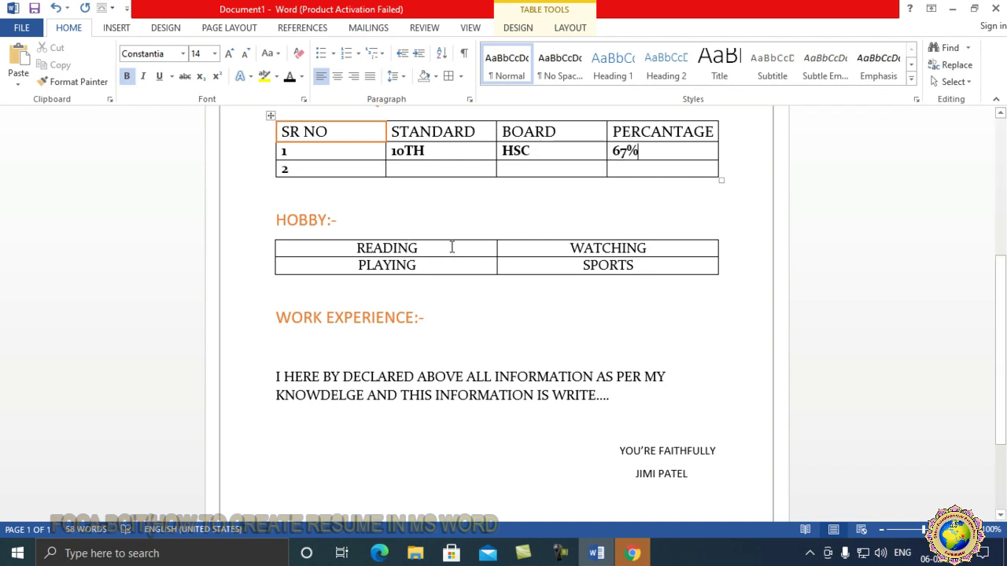
scroll(449, 247, "up", 5)
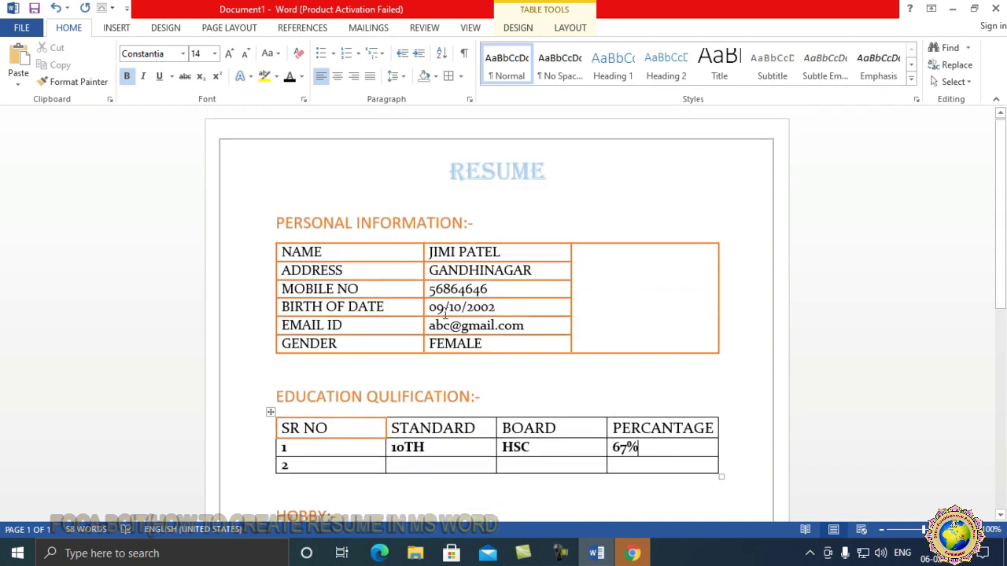